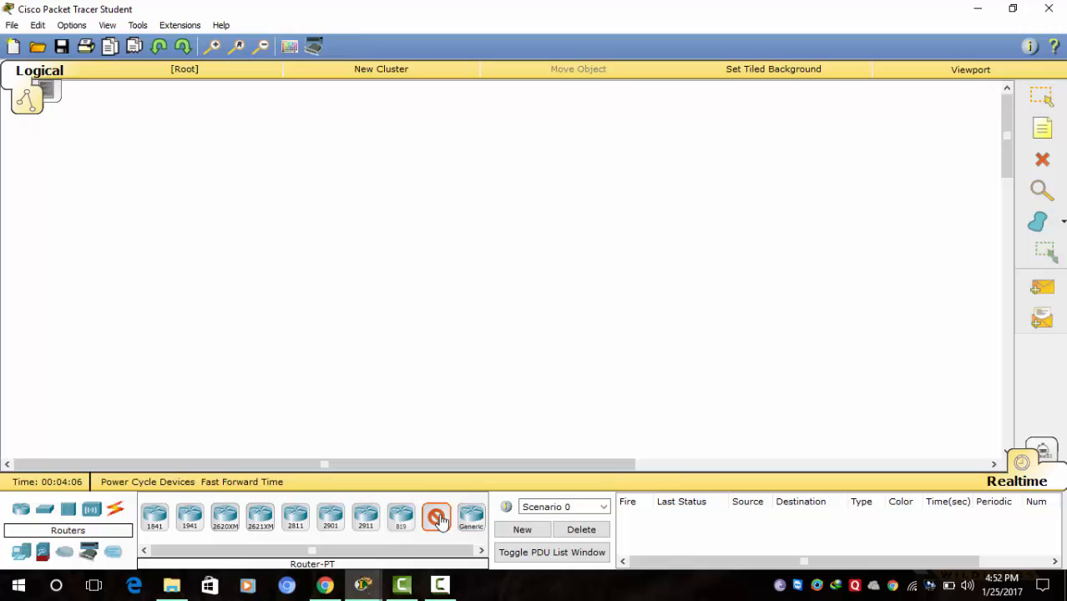
- Place a Router-PT on the workspace and a Server-PT below it
{"action": "left_click", "coordinate": [436, 518]}
{"action": "left_click", "coordinate": [473, 193]}
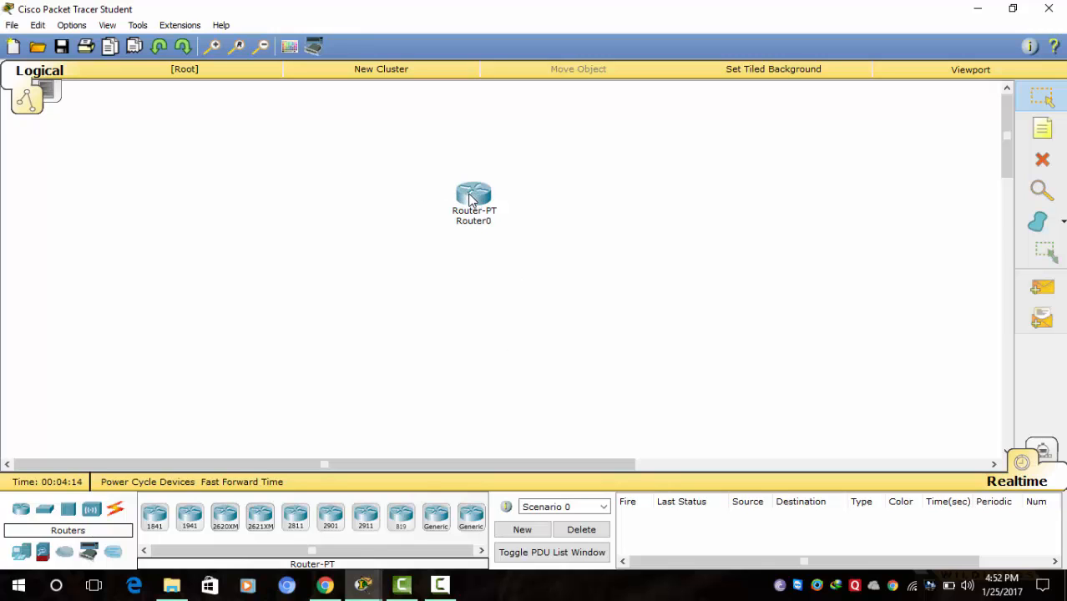
{"action": "mouse_move", "coordinate": [470, 198]}
{"action": "left_click", "coordinate": [20, 557]}
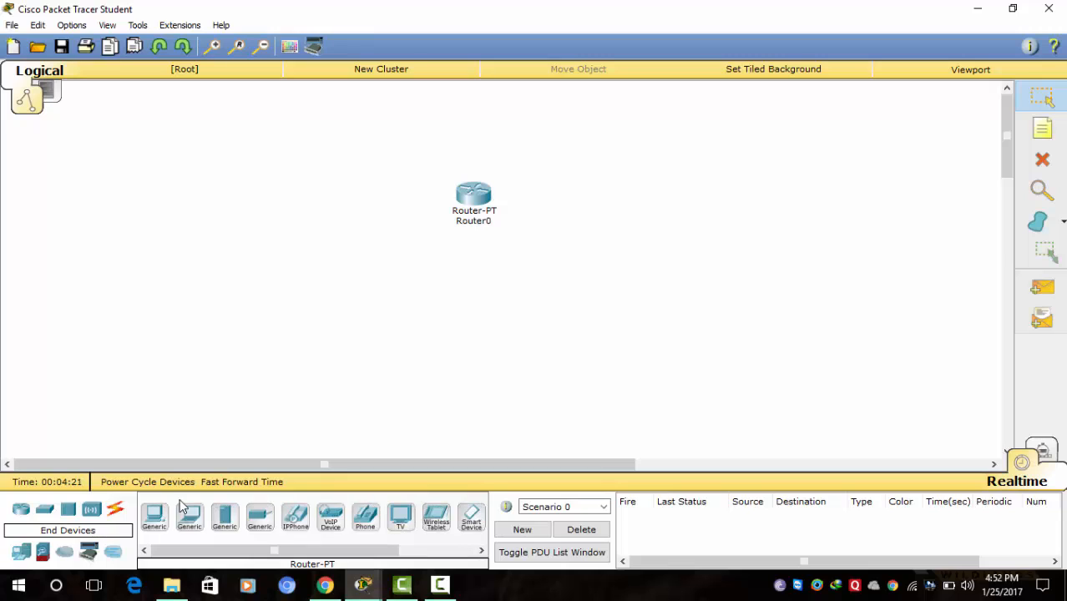
{"action": "left_click", "coordinate": [225, 518]}
{"action": "left_click", "coordinate": [524, 336]}
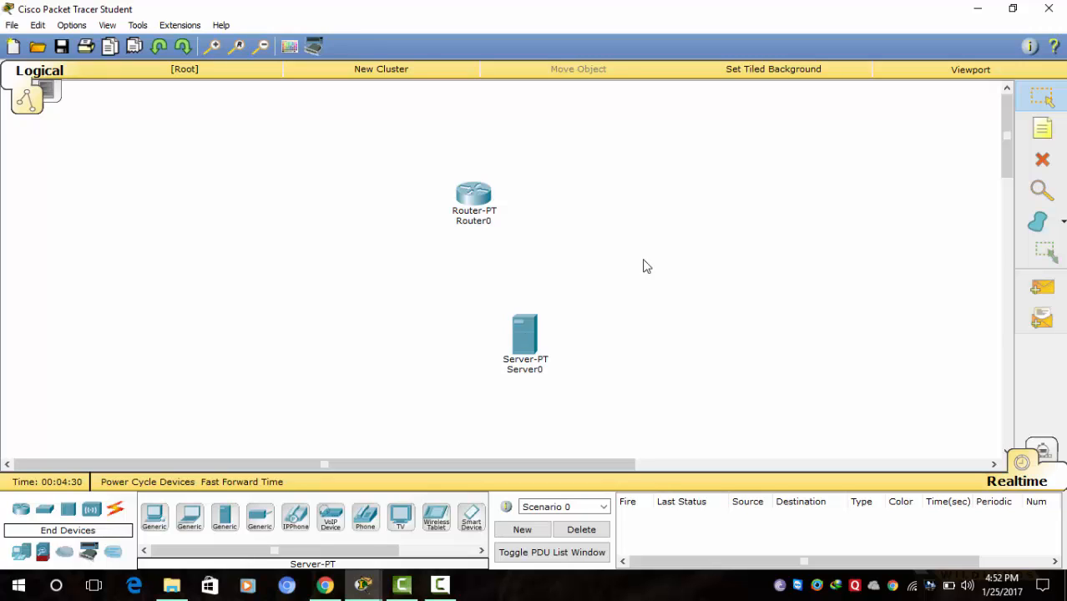
- Link the router's Fa0/0 to the server's Fa0 with an automatic cable
{"action": "left_click", "coordinate": [115, 508]}
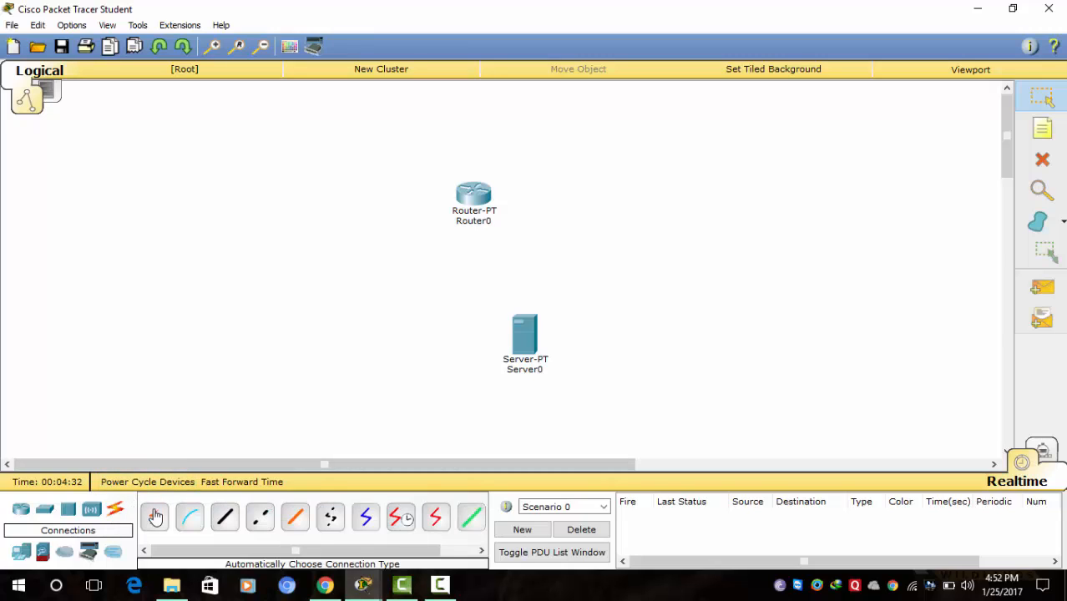
{"action": "left_click", "coordinate": [154, 517]}
{"action": "left_click", "coordinate": [479, 203]}
{"action": "left_click", "coordinate": [525, 342]}
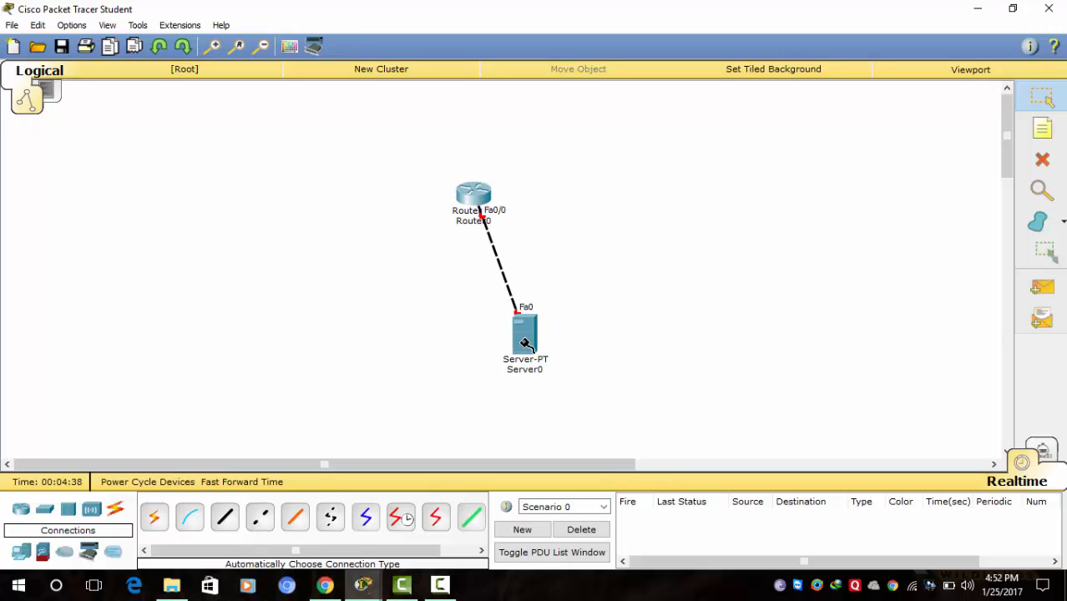
{"action": "left_click", "coordinate": [472, 201]}
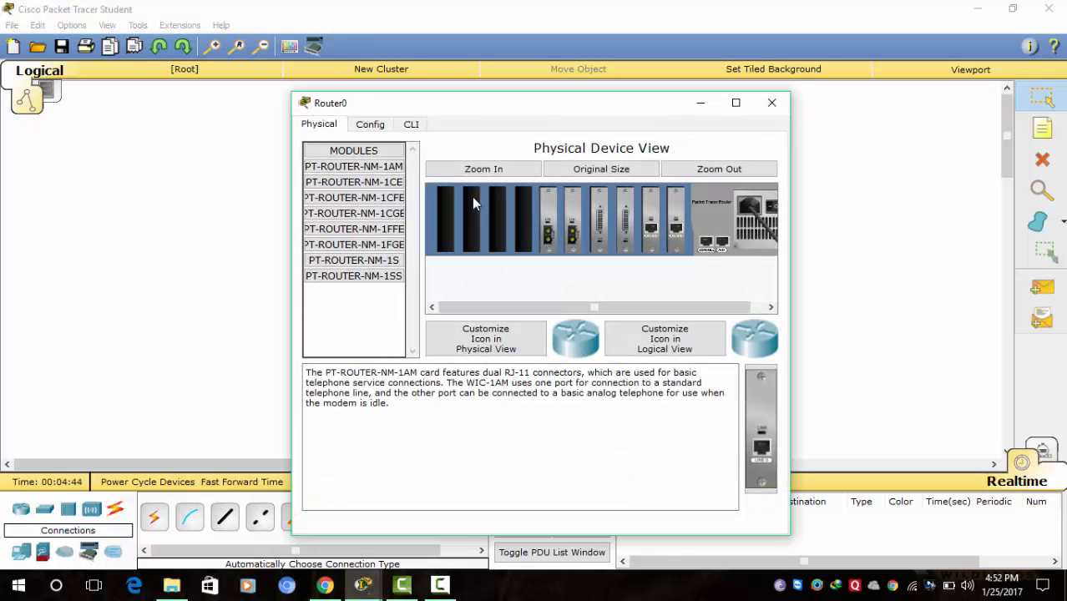
- Decline Router0's initial setup dialog and enter global configuration mode with en and conf t
{"action": "left_click", "coordinate": [411, 126]}
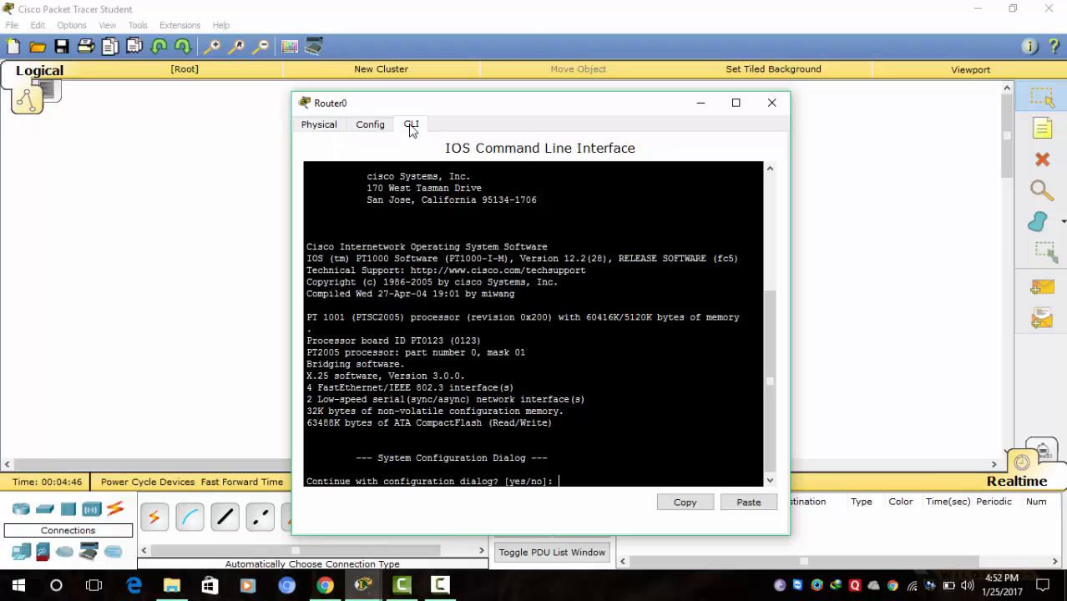
{"action": "type", "text": "no"}
{"action": "key", "text": "Return"}
{"action": "key", "text": "Return"}
{"action": "key", "text": "Return"}
{"action": "key", "text": "Return"}
{"action": "key", "text": "Return"}
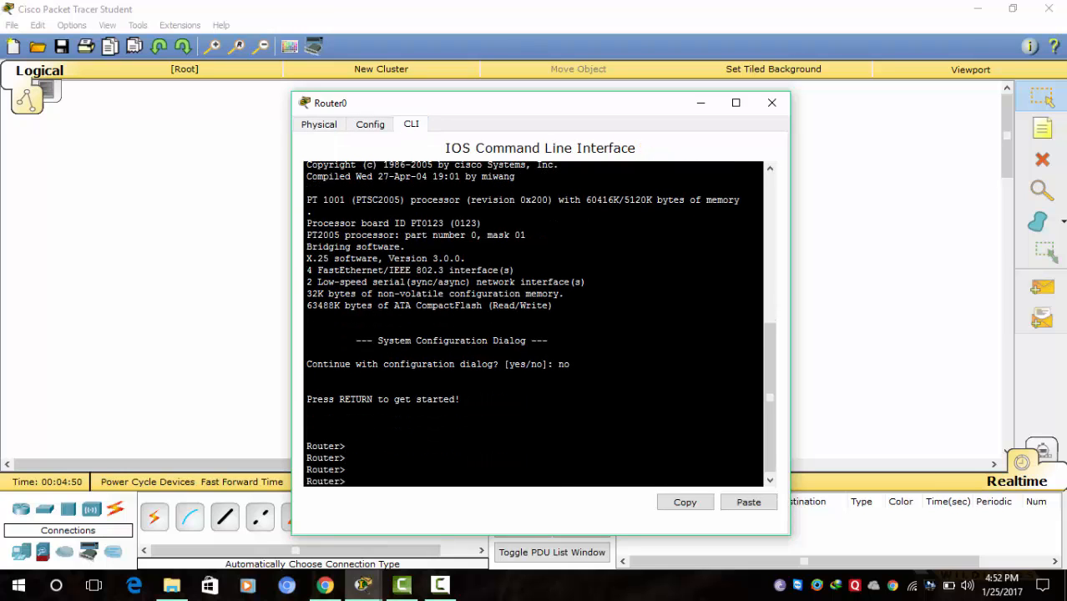
{"action": "type", "text": "en"}
{"action": "key", "text": "Return"}
{"action": "key", "text": "Return"}
{"action": "type", "text": "c"}
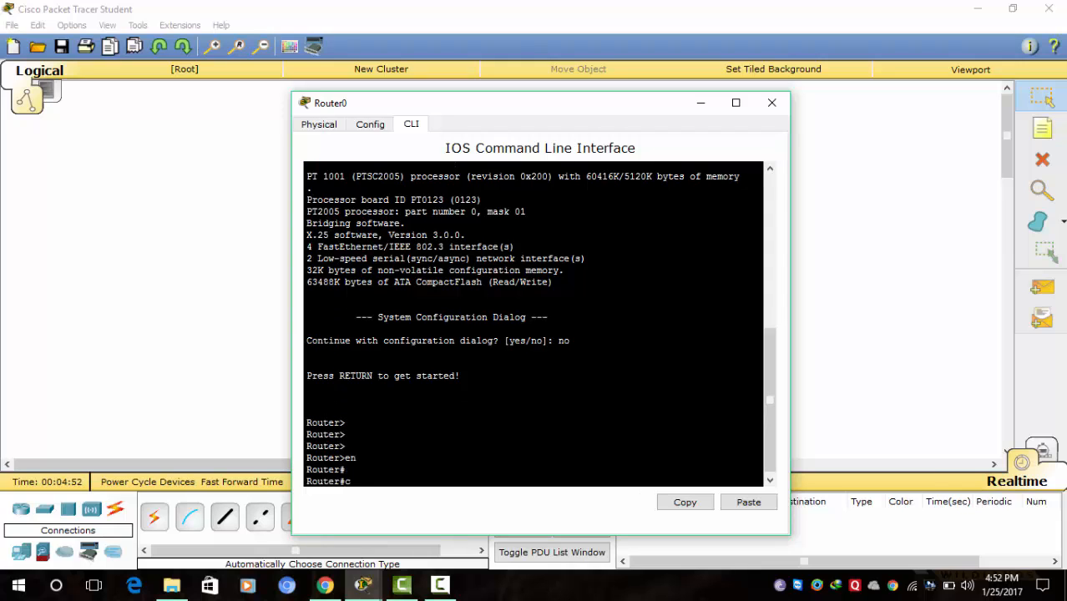
{"action": "type", "text": "onf t"}
{"action": "key", "text": "Return"}
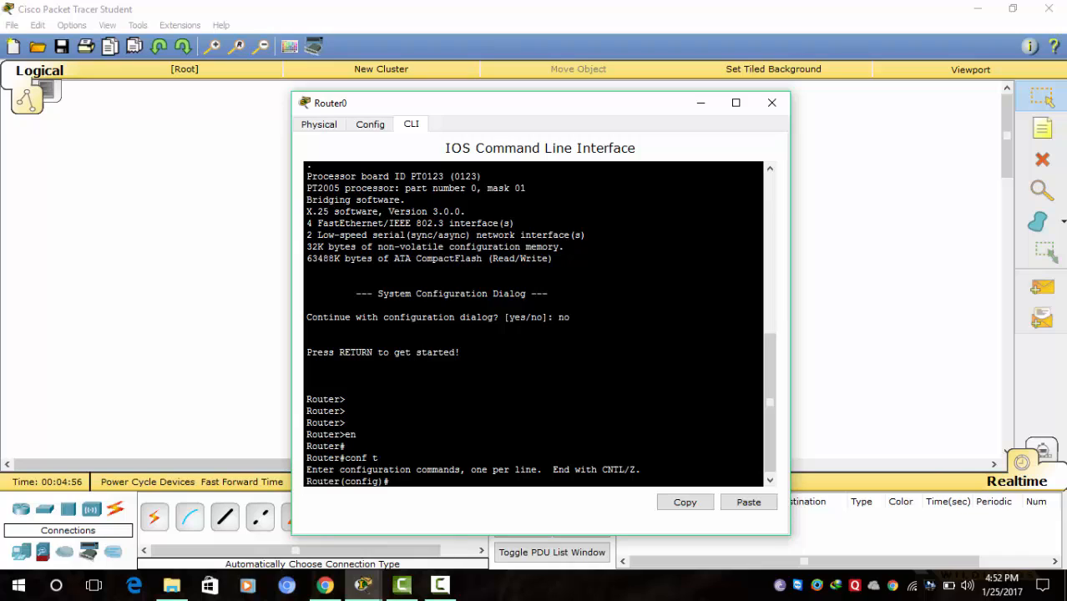
- Rename the router to R1 with 'ho R1'
{"action": "type", "text": "ho R1"}
{"action": "key", "text": "Return"}
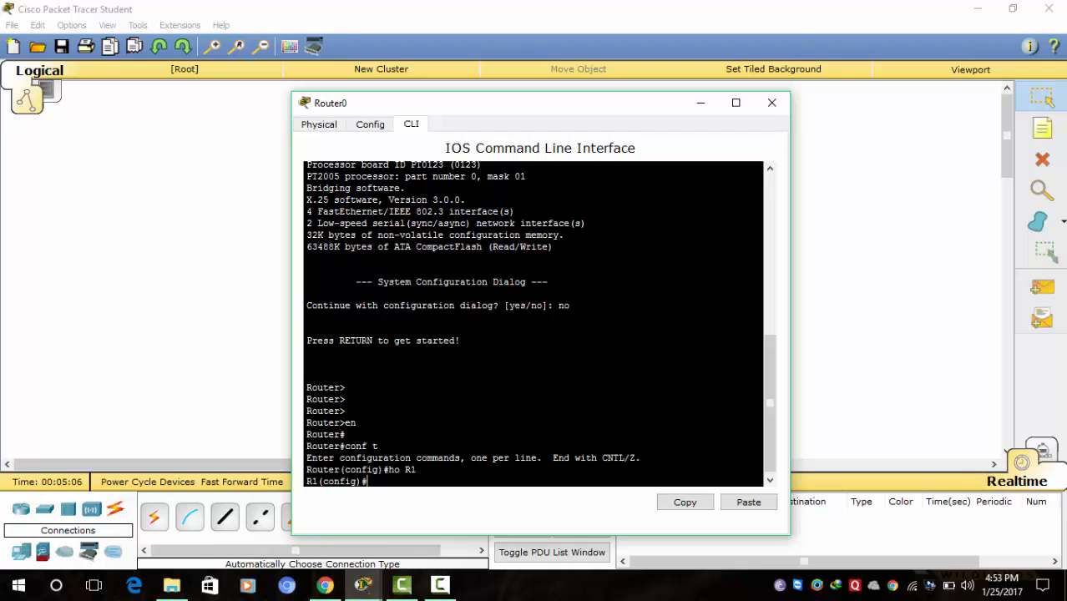
{"action": "key", "text": "Return"}
{"action": "key", "text": "Return"}
{"action": "key", "text": "Return"}
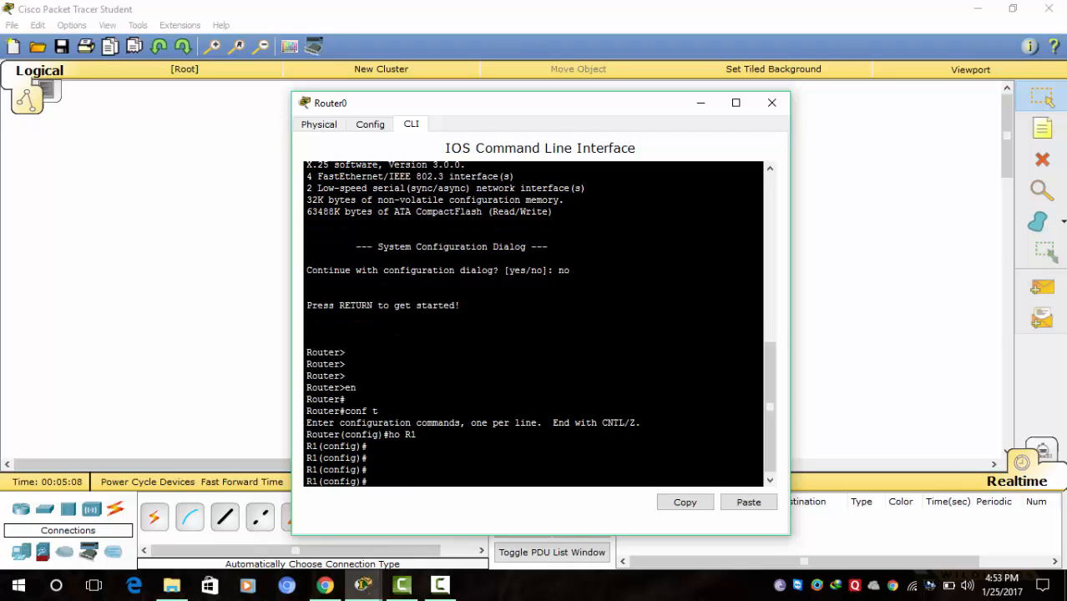
{"action": "type", "text": "int"}
{"action": "left_click_drag", "start_coordinate": [619, 102], "coordinate": [439, 90]}
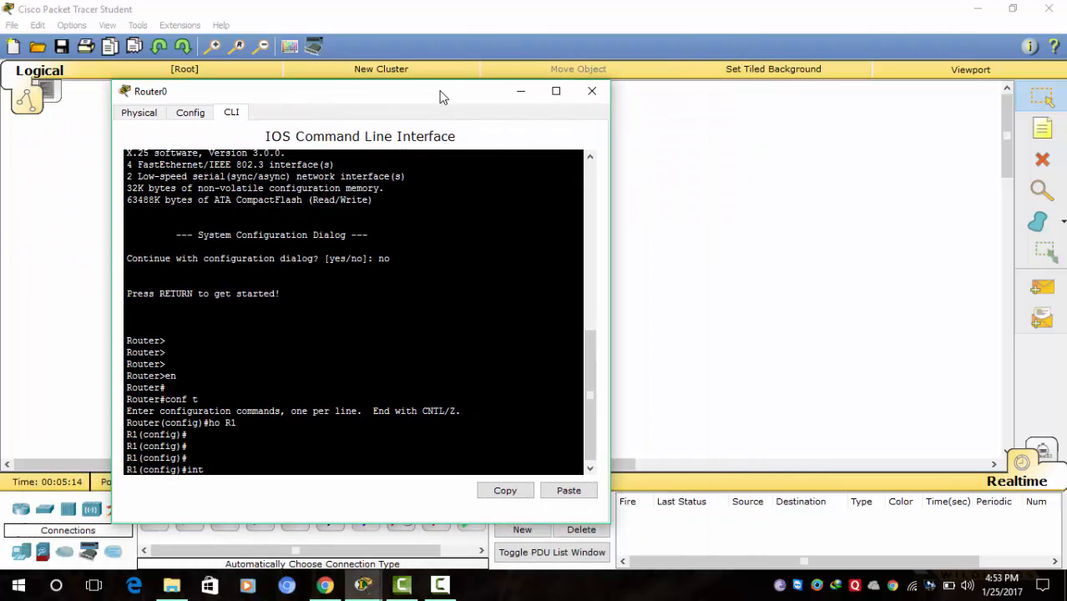
- Add a 192.168.0.1/24 note beside Router0 and a 192.168.0.2/24 note beside Server0
{"action": "left_click", "coordinate": [523, 94]}
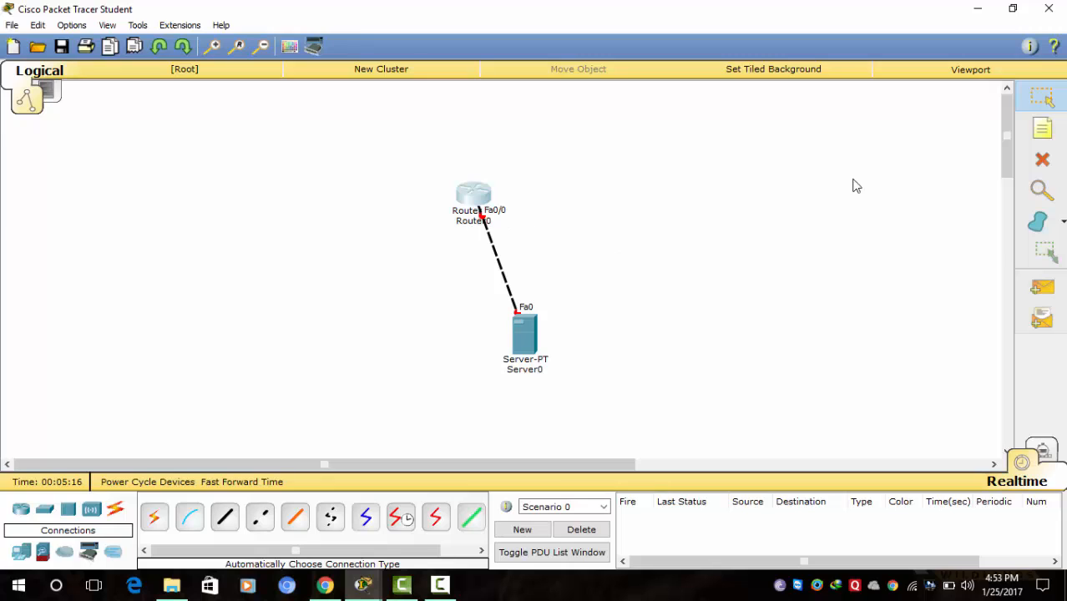
{"action": "left_click", "coordinate": [1042, 128]}
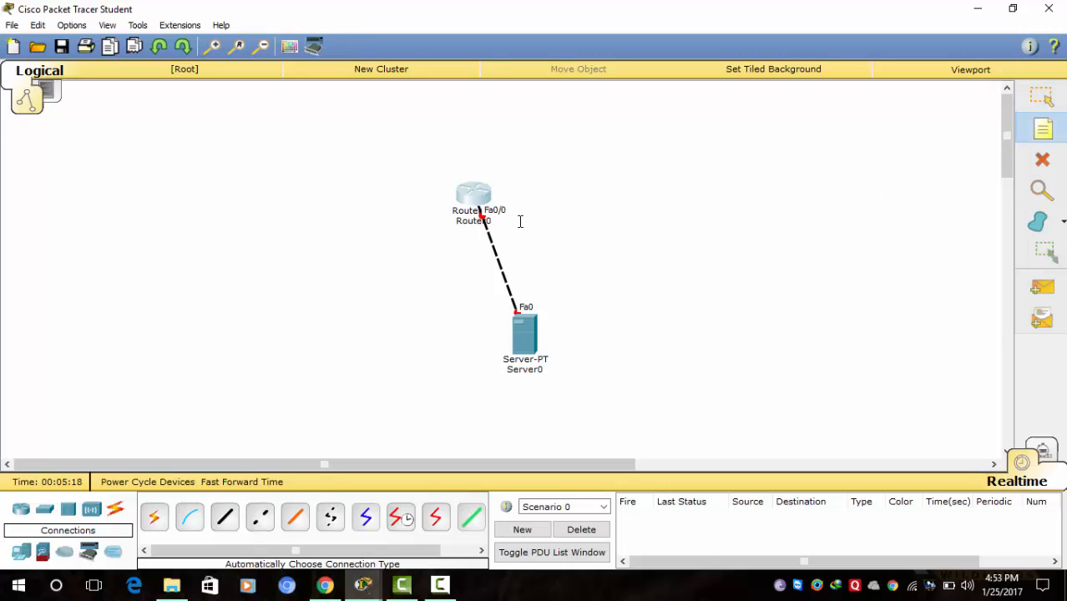
{"action": "left_click", "coordinate": [518, 219]}
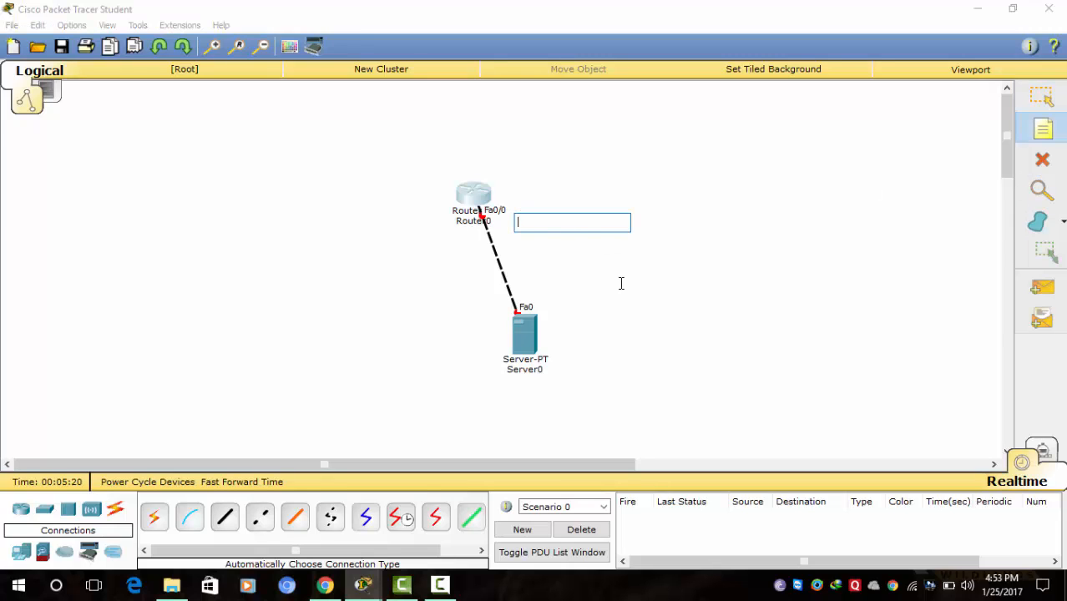
{"action": "type", "text": "19"}
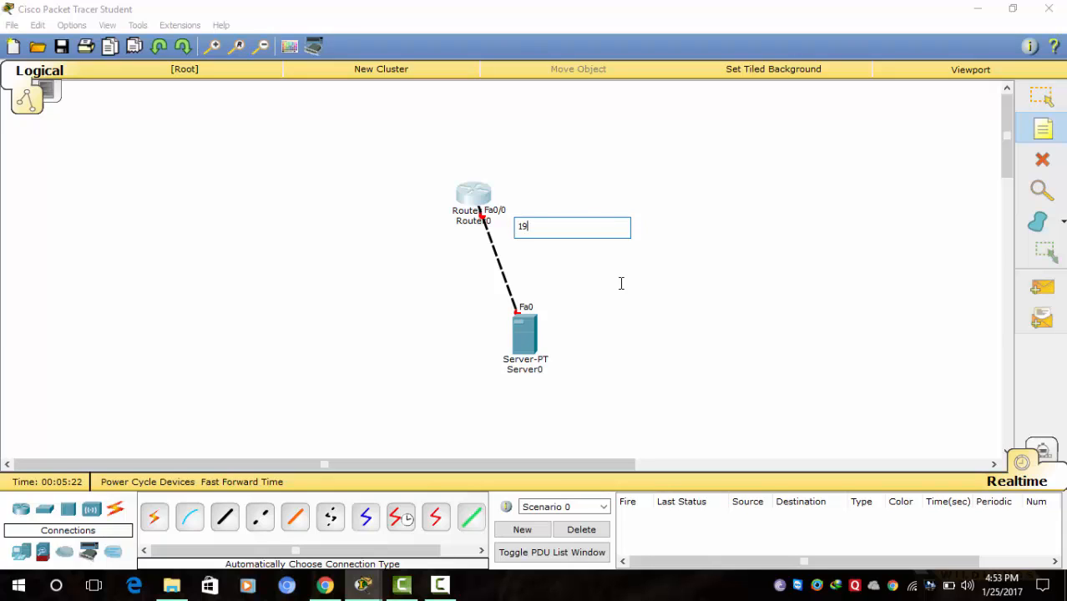
{"action": "type", "text": "2.168.0.1/24"}
{"action": "left_click", "coordinate": [551, 327]}
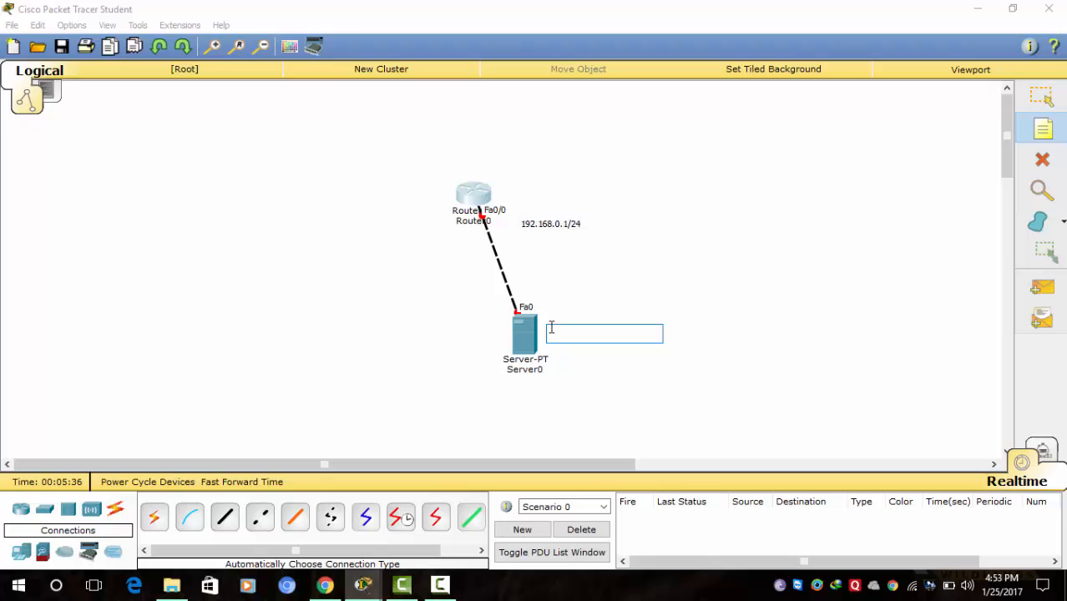
{"action": "type", "text": "192."}
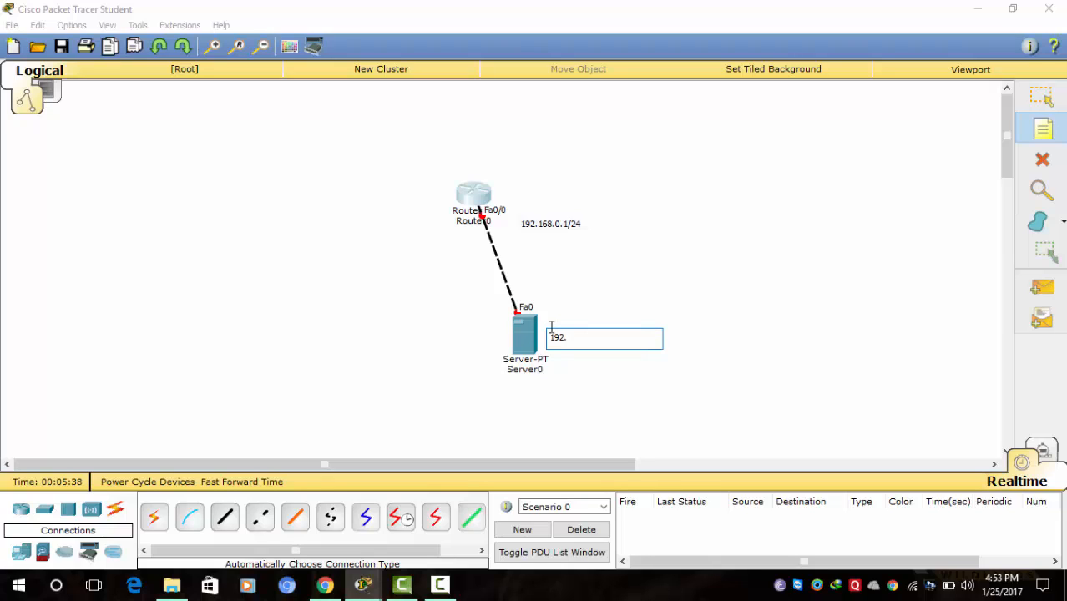
{"action": "type", "text": "168.0.2/24"}
- Finish the Server0 address note and reopen Router0's command line
{"action": "left_click", "coordinate": [1041, 107]}
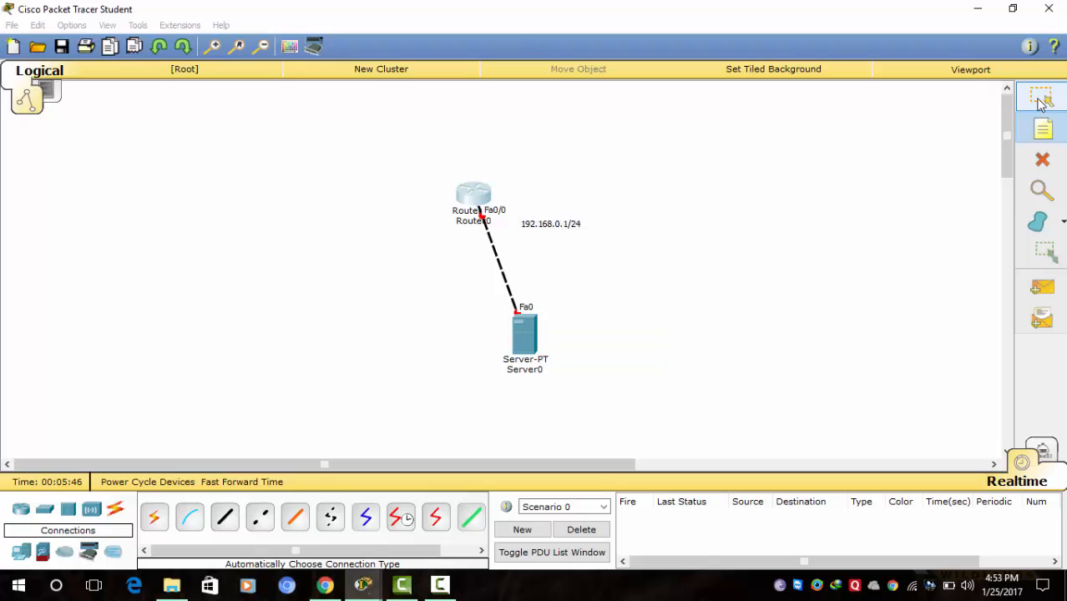
{"action": "left_click", "coordinate": [470, 197]}
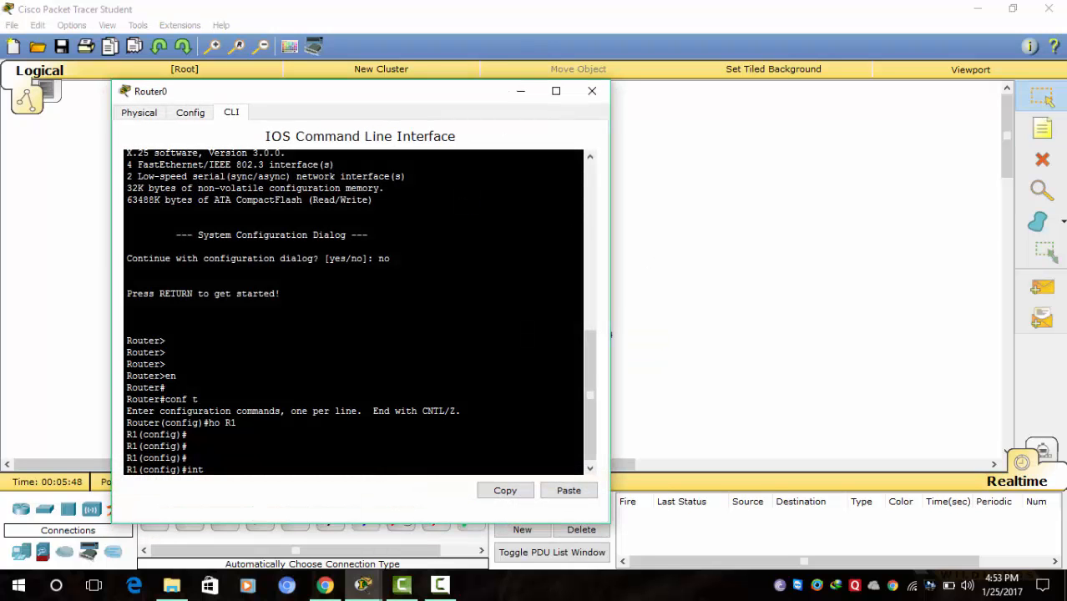
{"action": "left_click", "coordinate": [215, 473]}
{"action": "left_click_drag", "start_coordinate": [422, 92], "coordinate": [572, 89]}
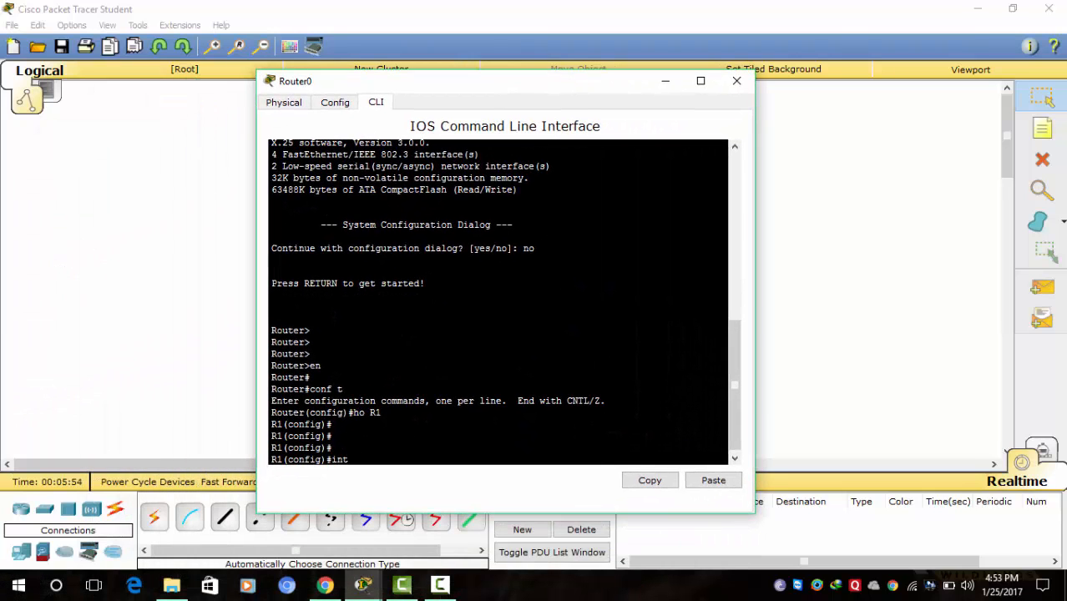
- Configure interface fa0/0 with 'ip add 192.168.0.1 255.255.255.0' and 'no sh'
{"action": "type", "text": "fa0/0"}
{"action": "key", "text": "Return"}
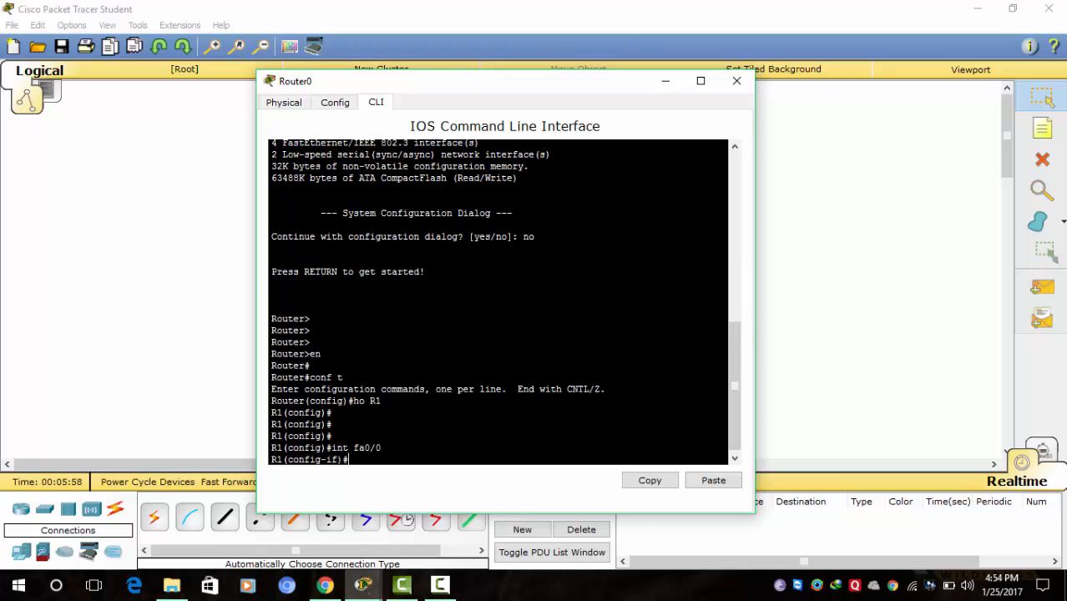
{"action": "type", "text": "ip add 192.168.0.1 255"}
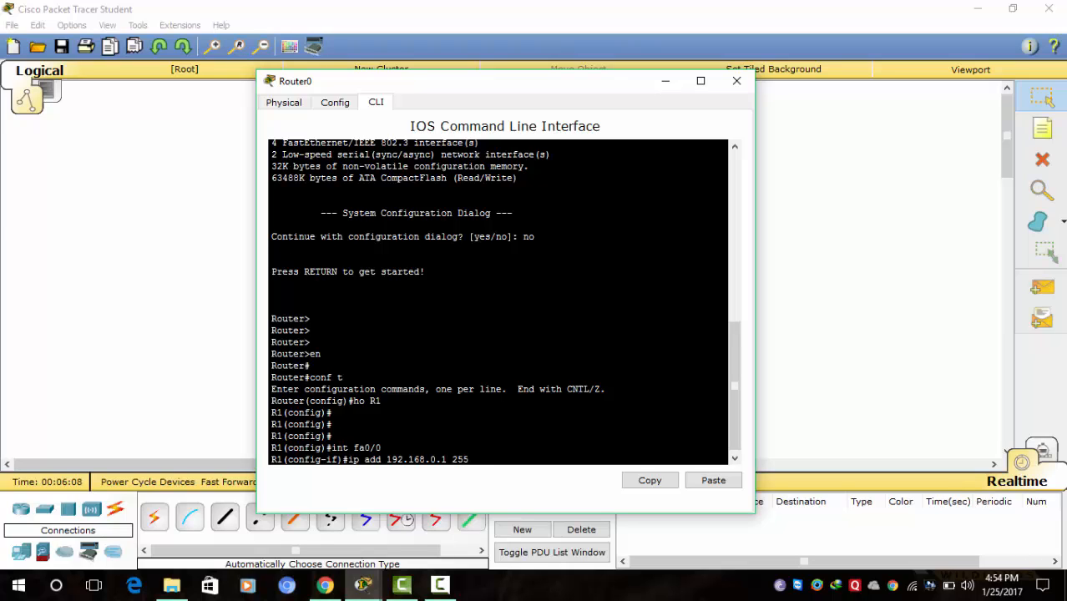
{"action": "type", "text": ".255.255.0"}
{"action": "key", "text": "Return"}
{"action": "type", "text": "no sh"}
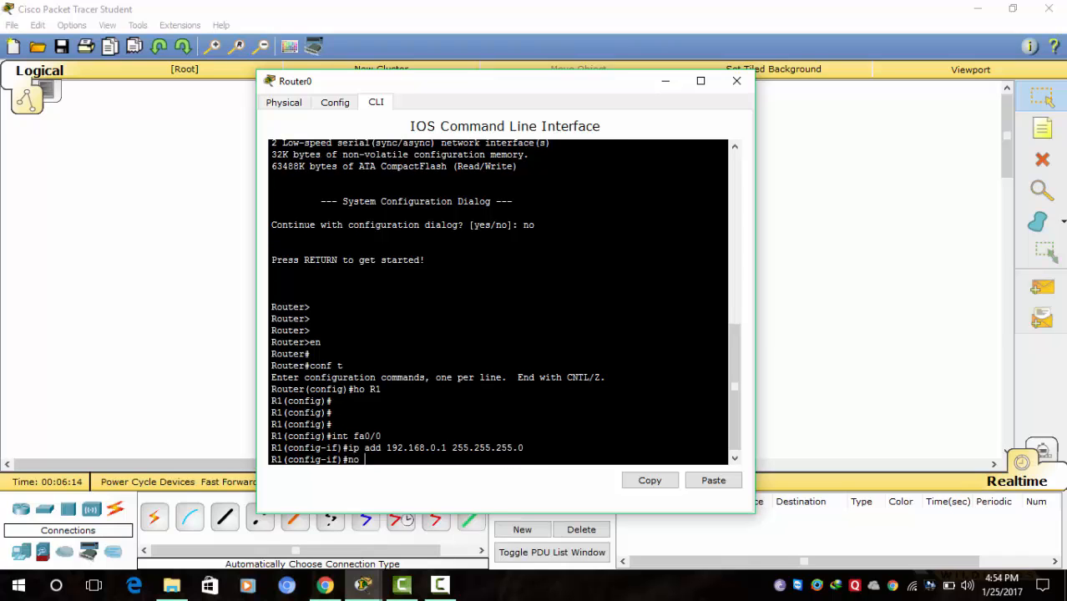
{"action": "key", "text": "Return"}
{"action": "key", "text": "Return"}
{"action": "key", "text": "Return"}
{"action": "key", "text": "Return"}
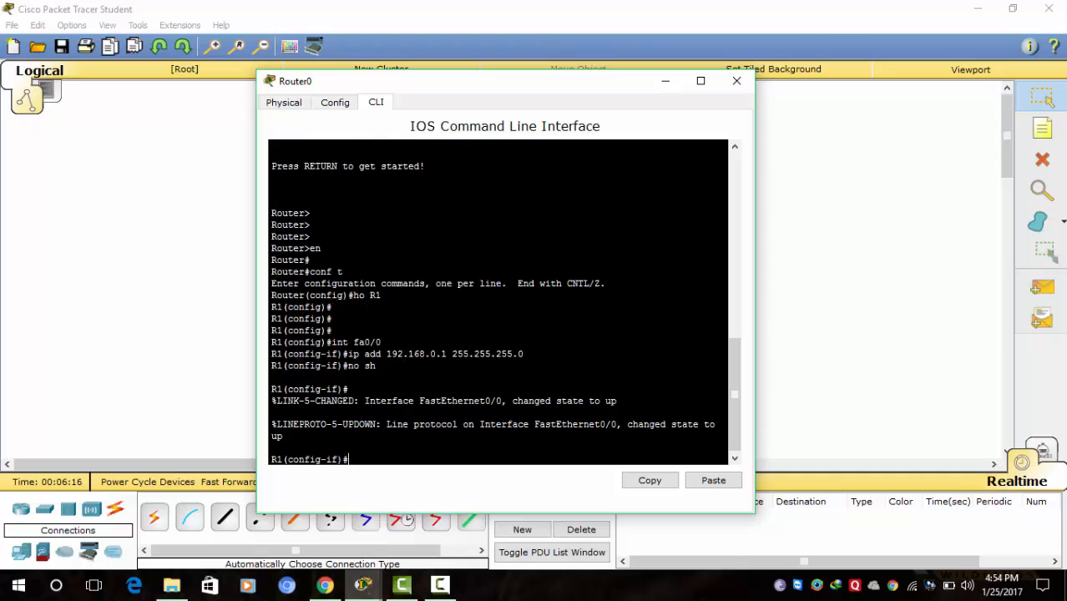
{"action": "left_click", "coordinate": [666, 82]}
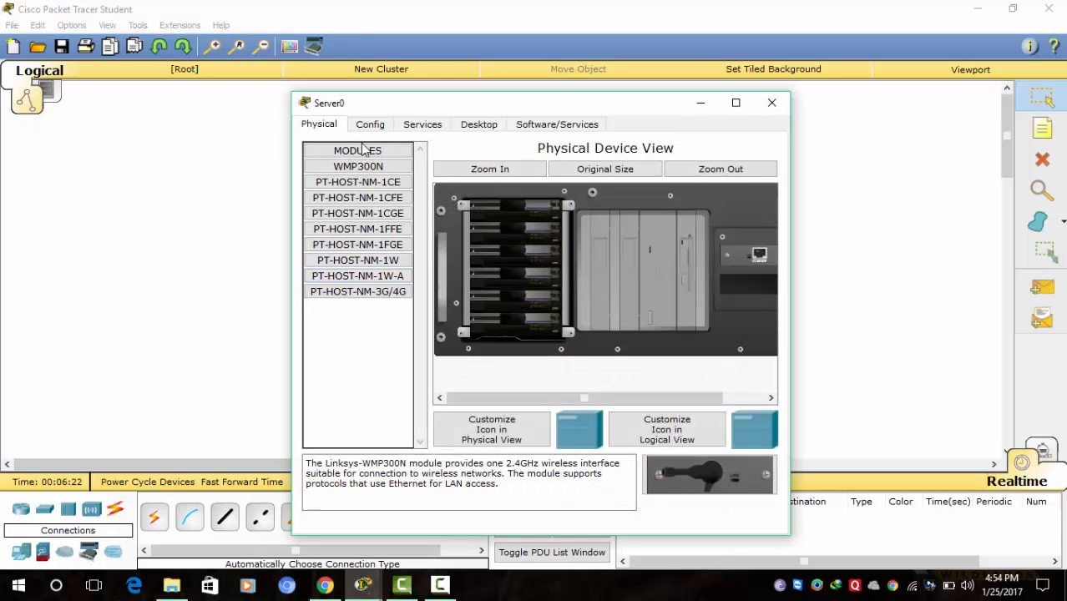
- In Server0's Desktop IP Configuration, enter 192.168.0.2 and accept mask 255.255.255.0
{"action": "left_click", "coordinate": [472, 127]}
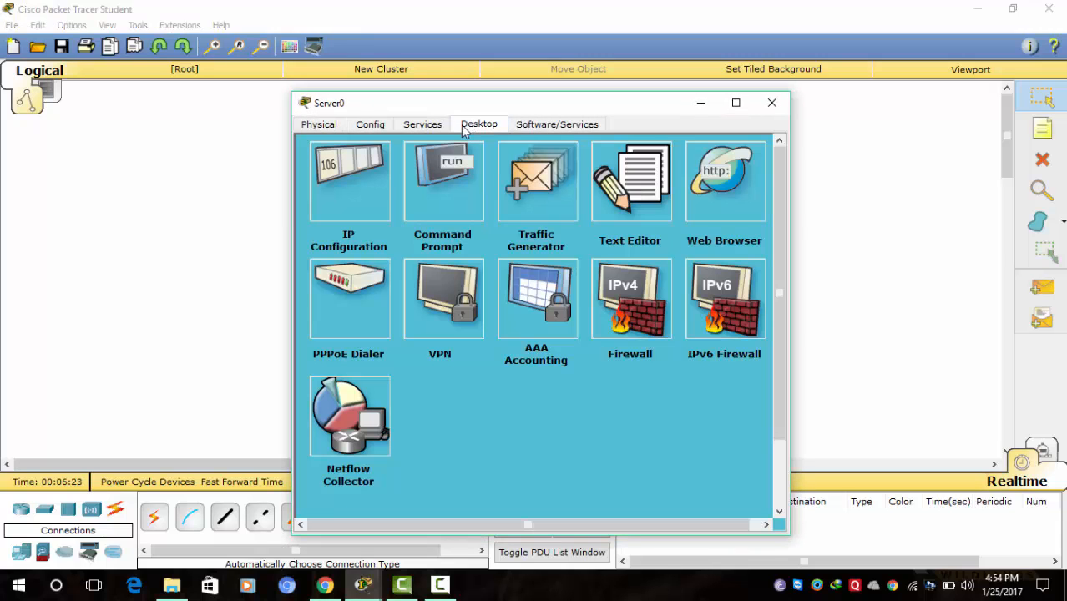
{"action": "left_click", "coordinate": [382, 177]}
{"action": "left_click_drag", "start_coordinate": [589, 102], "coordinate": [564, 95]}
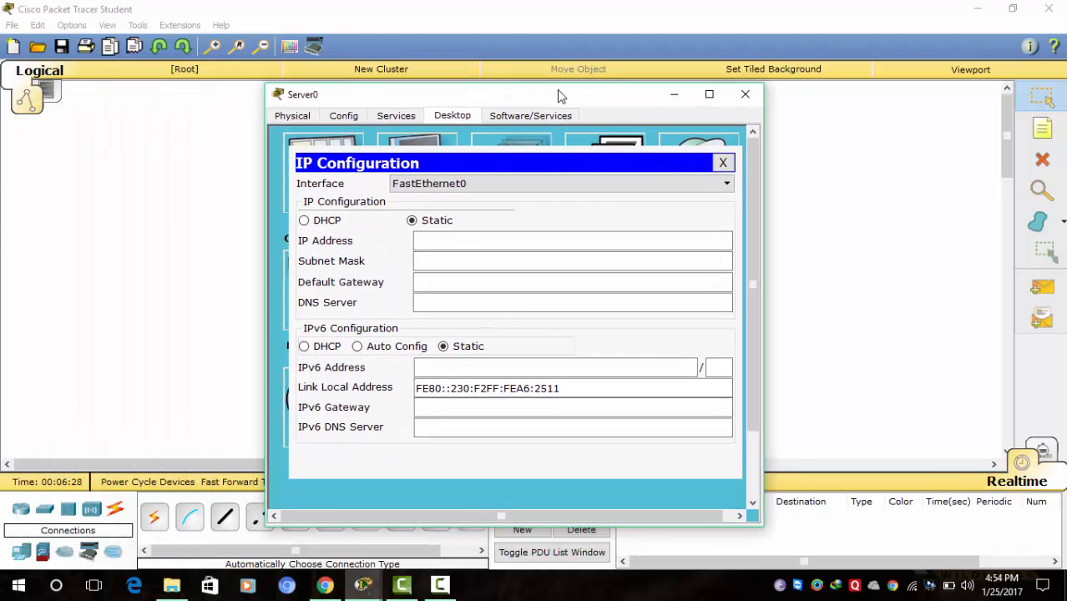
{"action": "left_click", "coordinate": [436, 241]}
{"action": "type", "text": "1"}
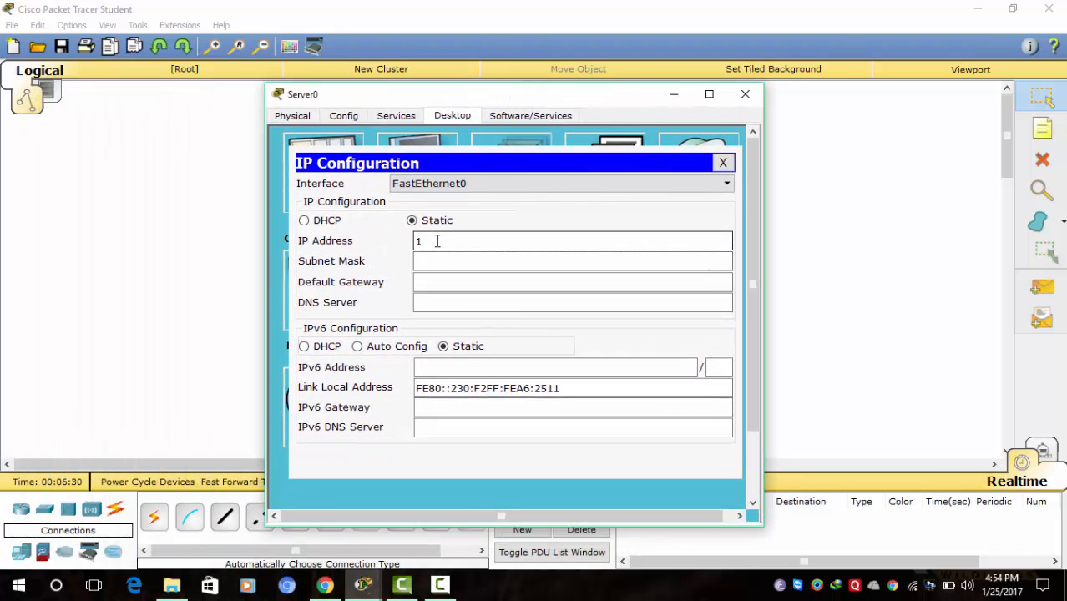
{"action": "type", "text": "92.168.0.2"}
{"action": "left_click", "coordinate": [455, 281]}
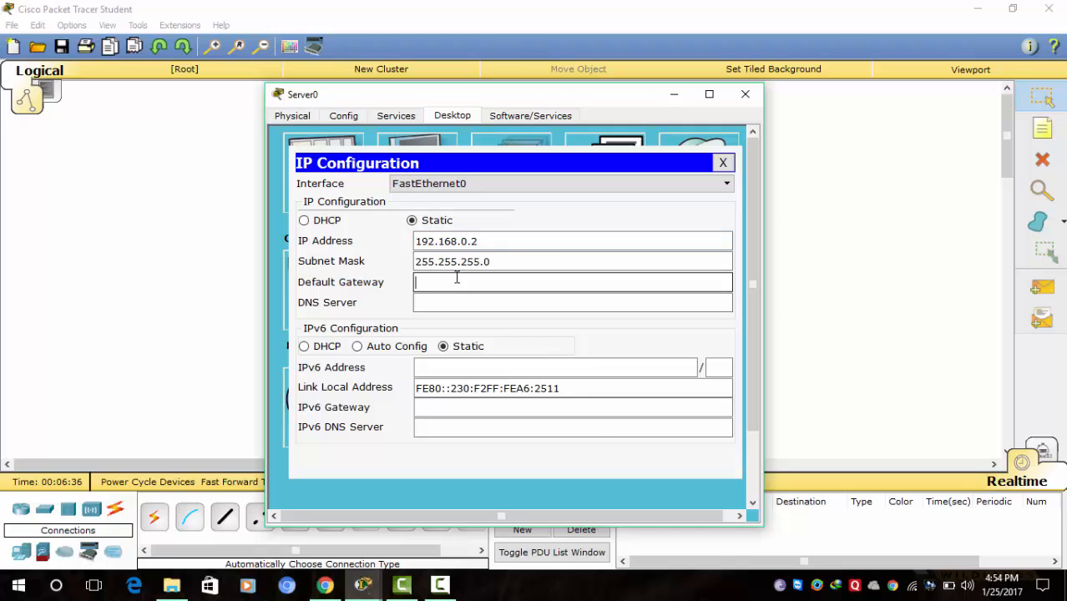
{"action": "left_click", "coordinate": [744, 99]}
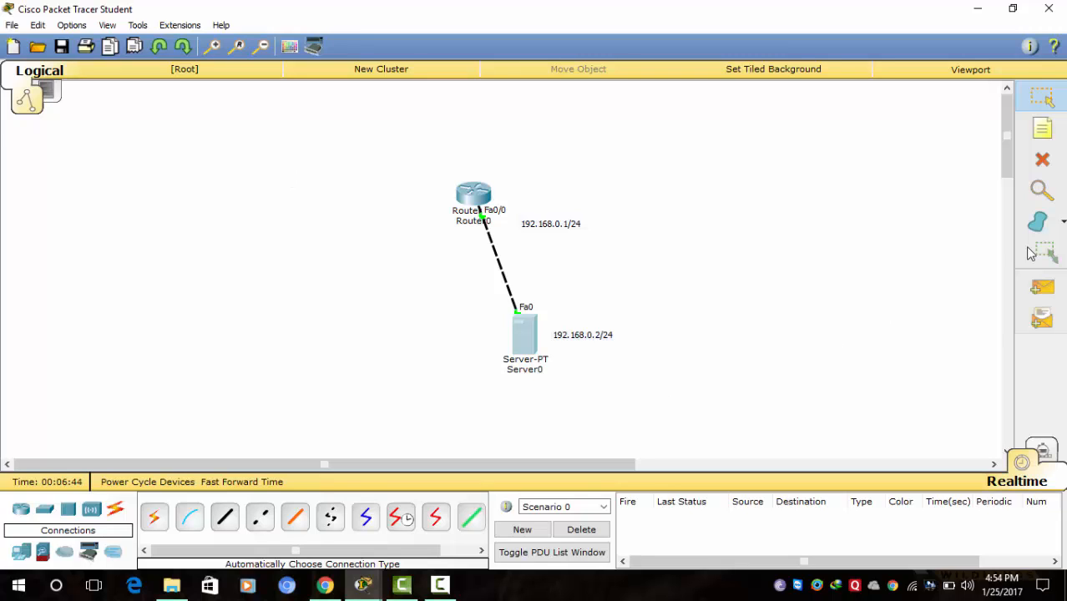
- Add a simple PDU from Router0 to Server0 and fast-forward time; it shows Failed
{"action": "left_click", "coordinate": [1035, 289]}
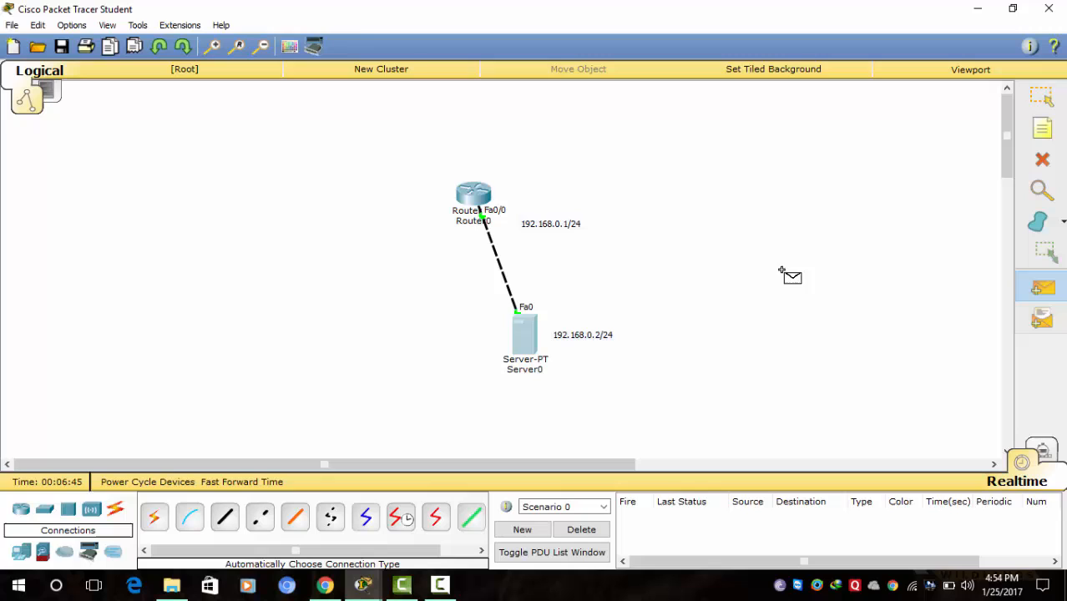
{"action": "left_click", "coordinate": [476, 196]}
{"action": "left_click", "coordinate": [526, 332]}
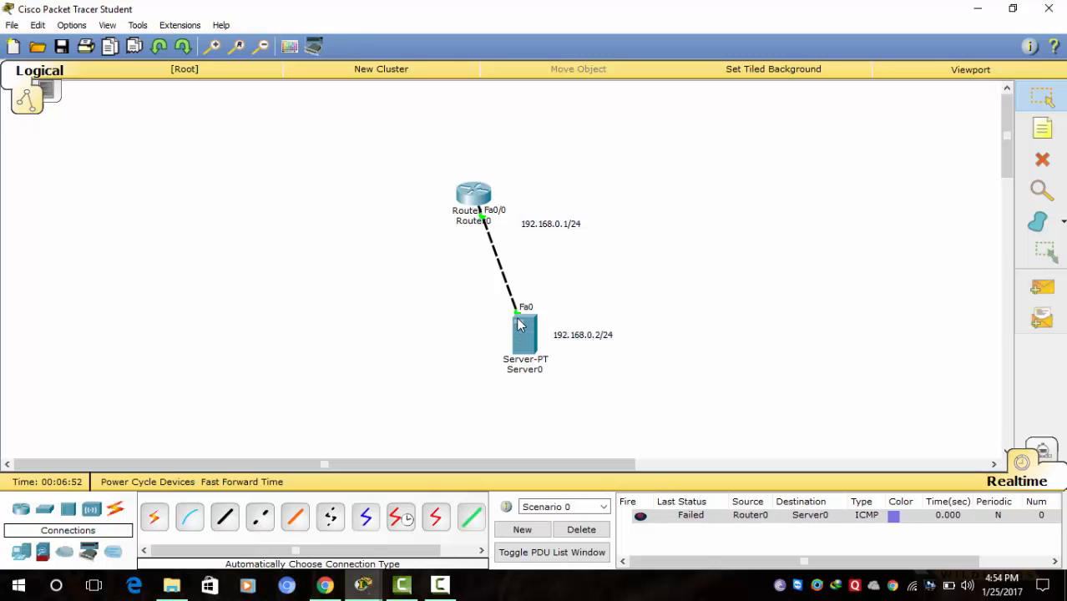
{"action": "mouse_move", "coordinate": [519, 324]}
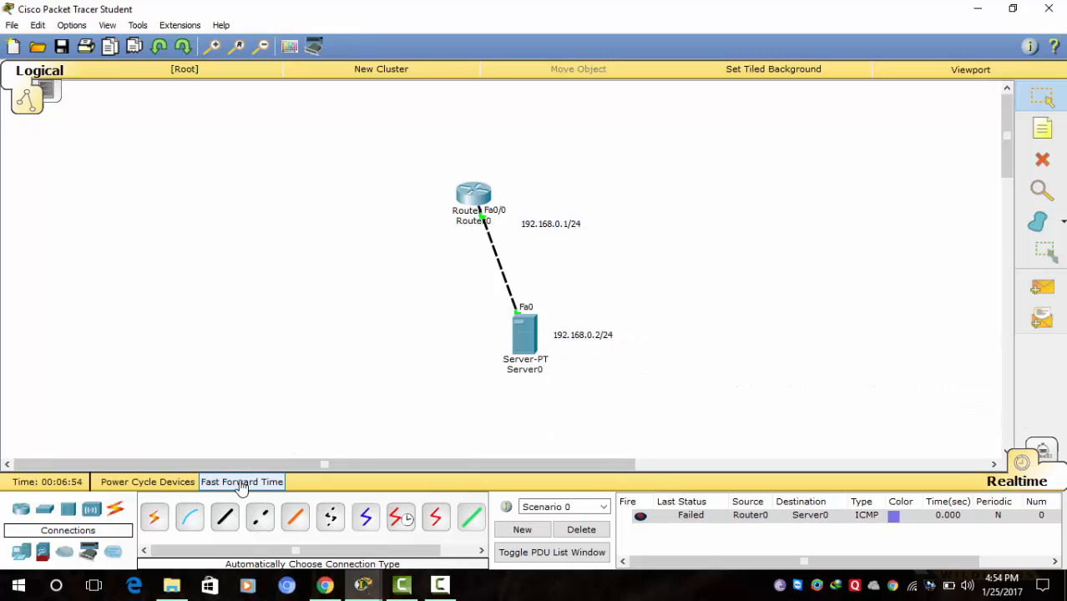
{"action": "left_click", "coordinate": [241, 482]}
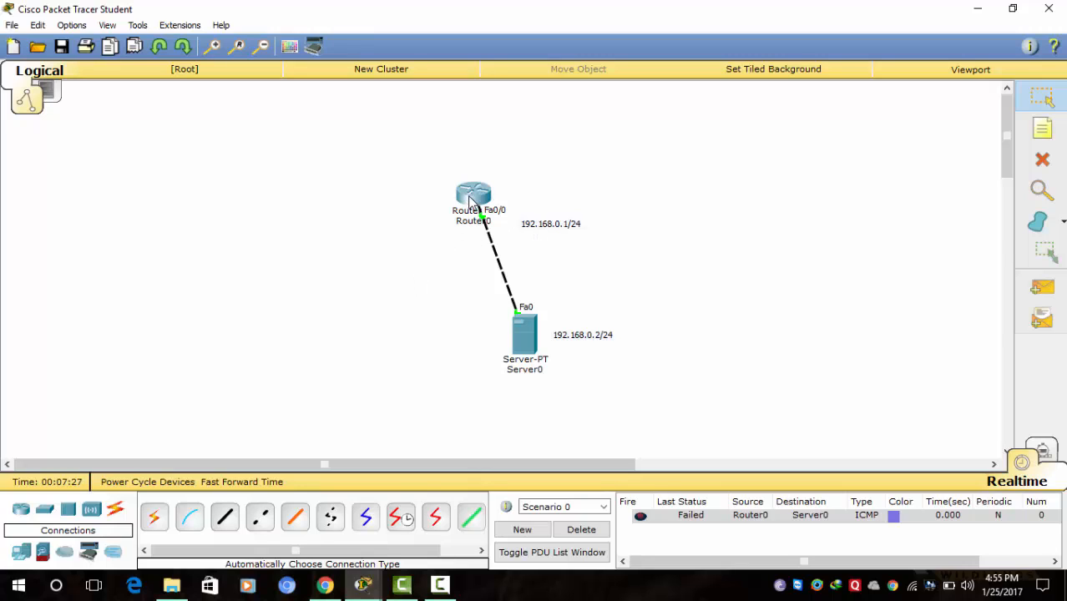
{"action": "mouse_move", "coordinate": [470, 200]}
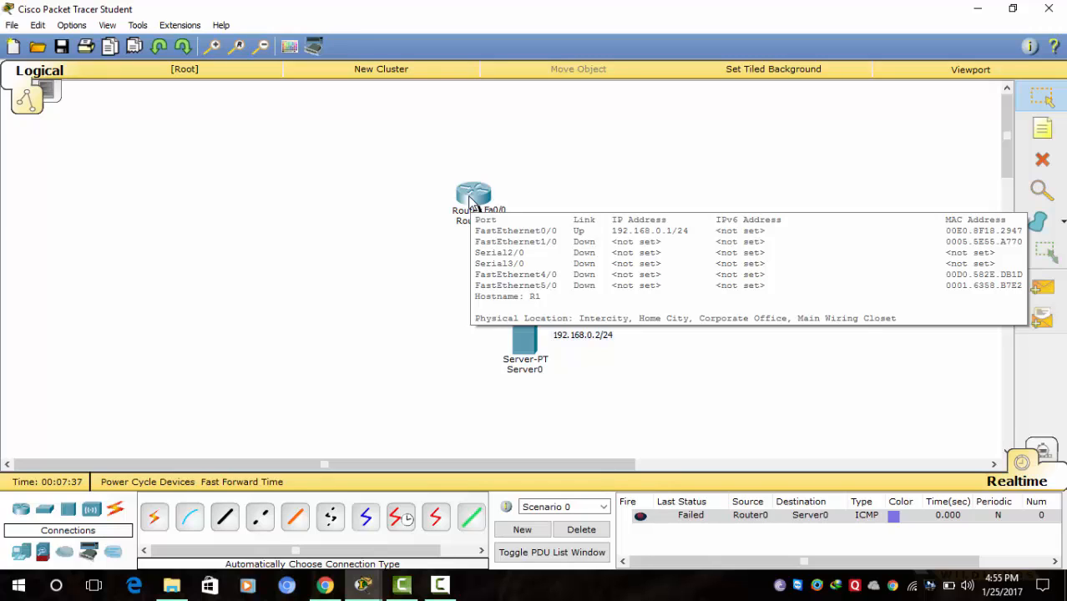
- Get a successful Server0-to-Router0 ping, then reopen Router0's CLI
{"action": "left_click", "coordinate": [441, 586]}
{"action": "left_click", "coordinate": [992, 522]}
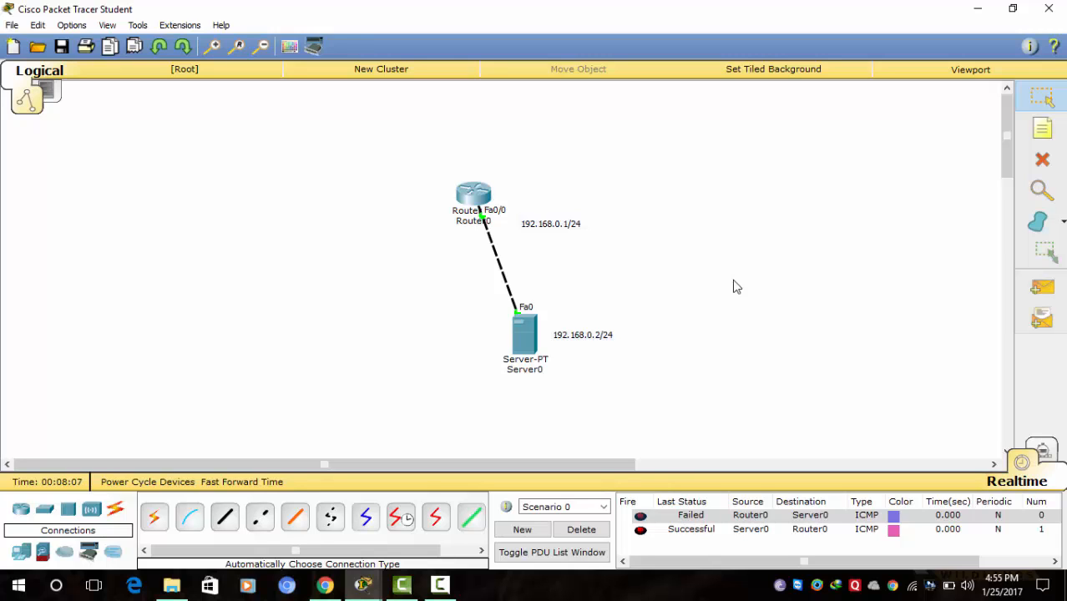
{"action": "left_click", "coordinate": [481, 197]}
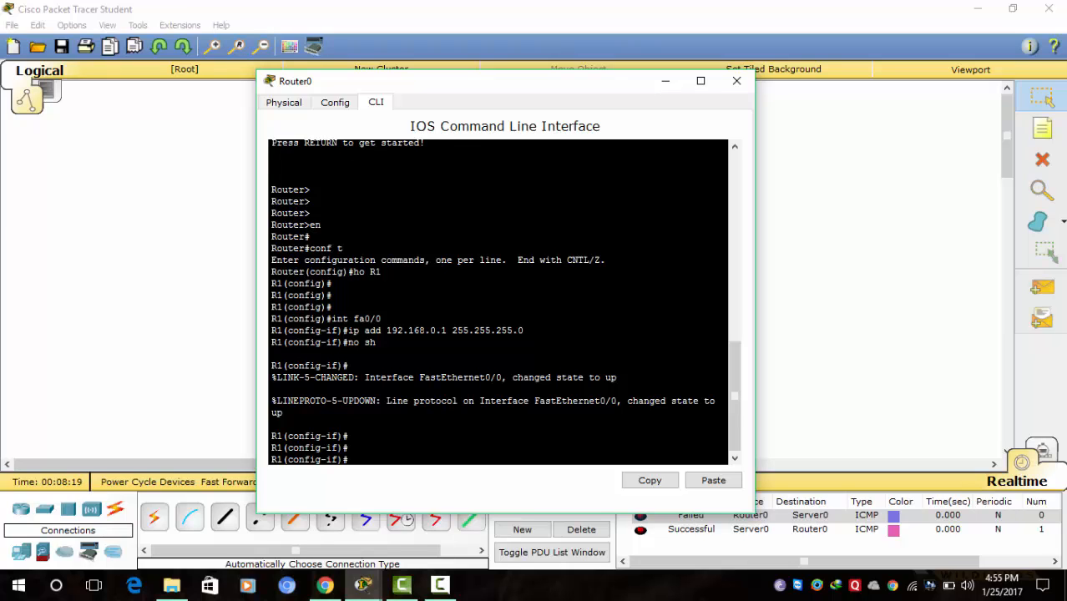
- Exit to privileged exec with Ctrl+Z and list the flash contents with 'sh flash'
{"action": "key", "text": "ctrl+z"}
{"action": "key", "text": "Return"}
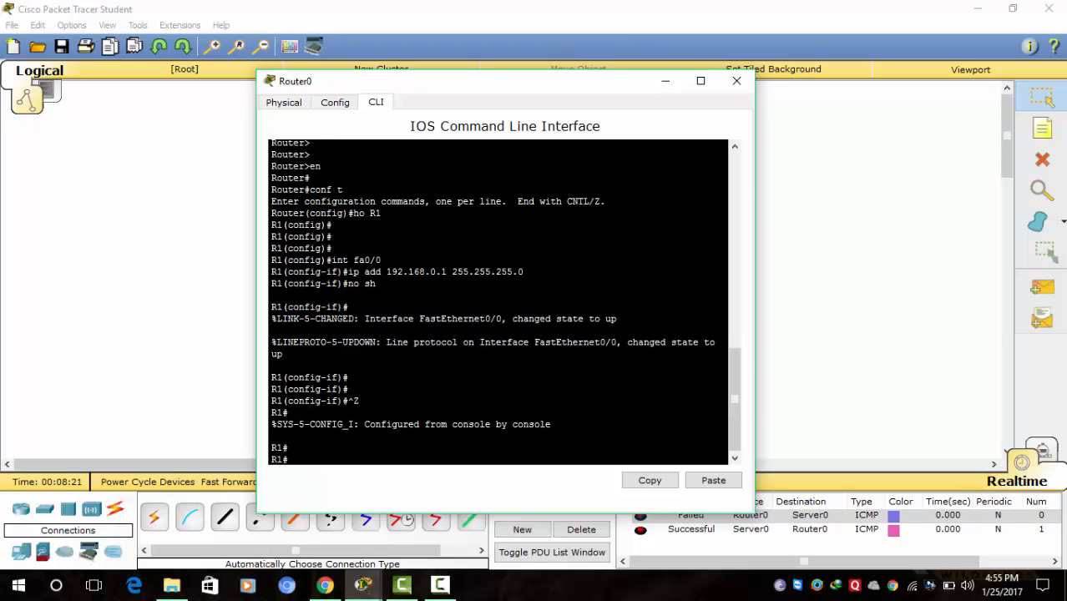
{"action": "key", "text": "Return"}
{"action": "key", "text": "Return"}
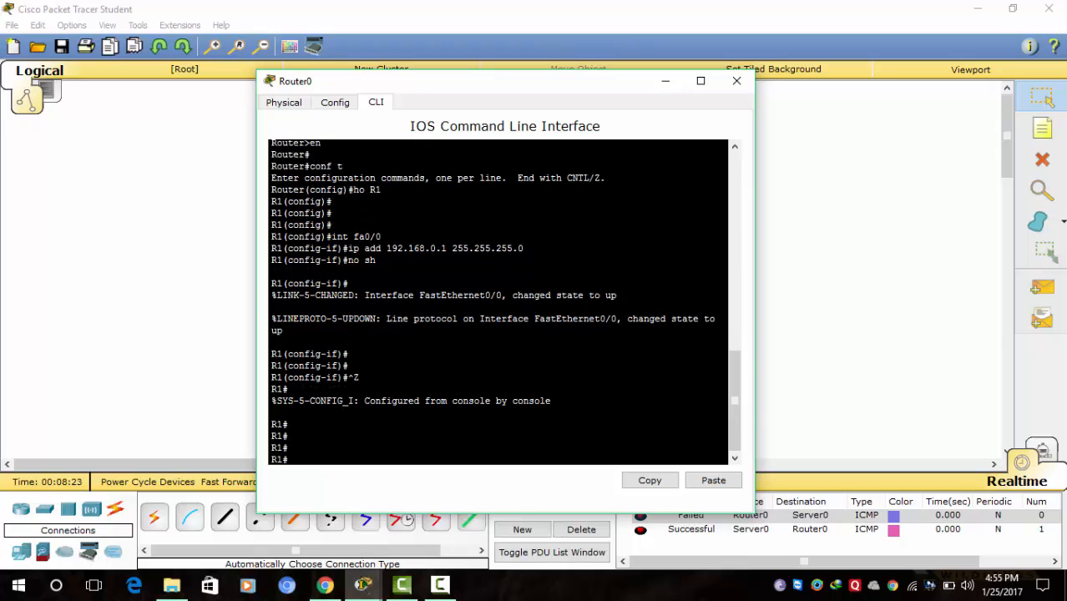
{"action": "type", "text": "sh flash"}
{"action": "key", "text": "Return"}
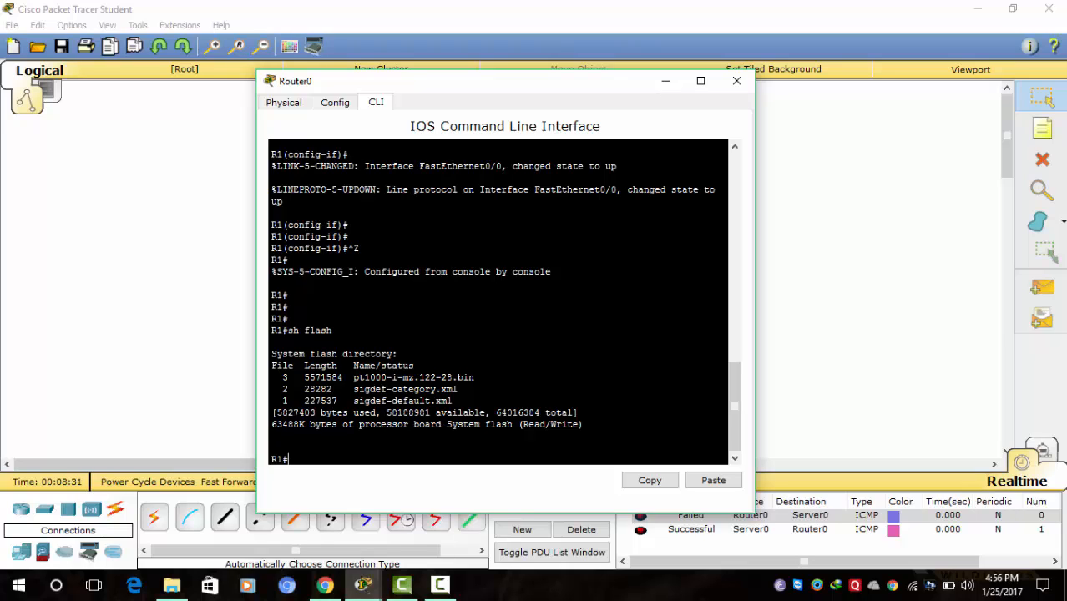
- Copy the image name pt1000-i-mz.122-28.bin from the flash listing
{"action": "left_click_drag", "start_coordinate": [474, 378], "coordinate": [353, 377]}
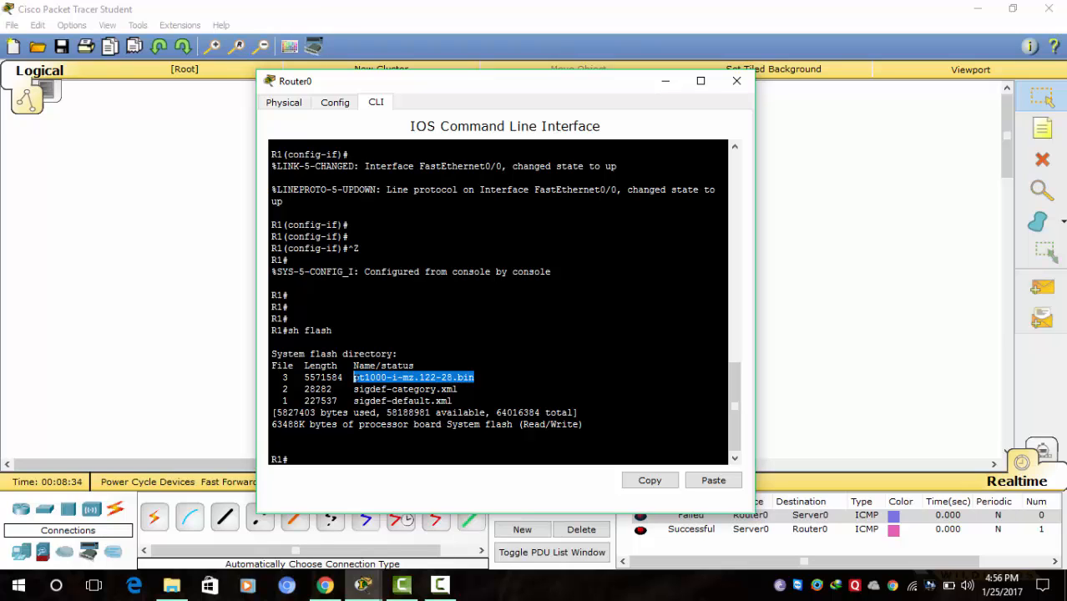
{"action": "right_click", "coordinate": [360, 382]}
{"action": "left_click", "coordinate": [398, 390]}
{"action": "left_click", "coordinate": [297, 465]}
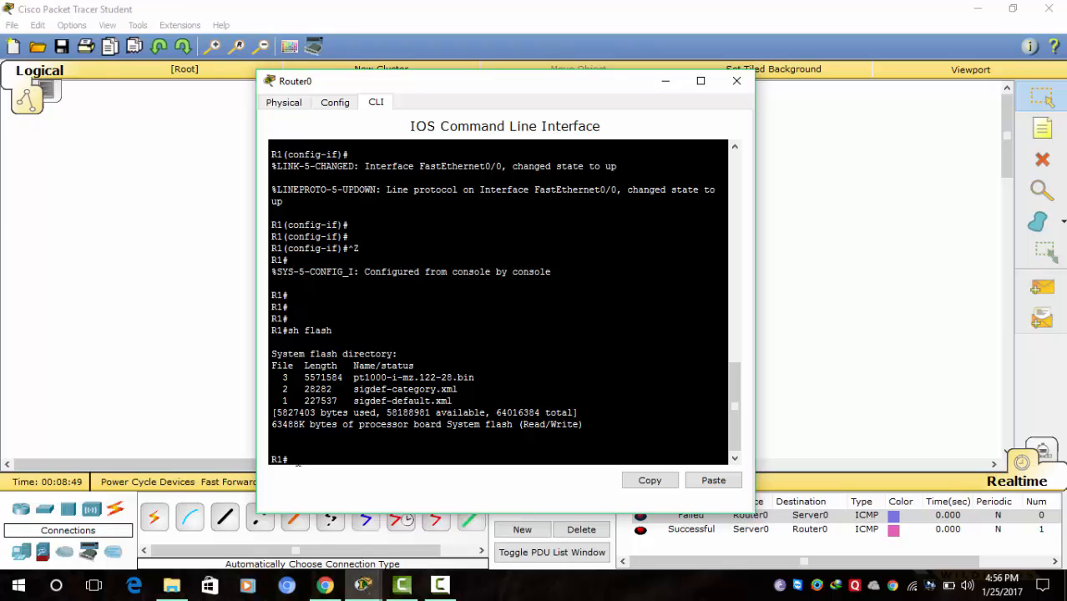
- Run 'copy flash tftp:' with the pasted source file pt1000-i-mz.122-28.bin
{"action": "type", "text": "cop"}
{"action": "key", "text": "Tab"}
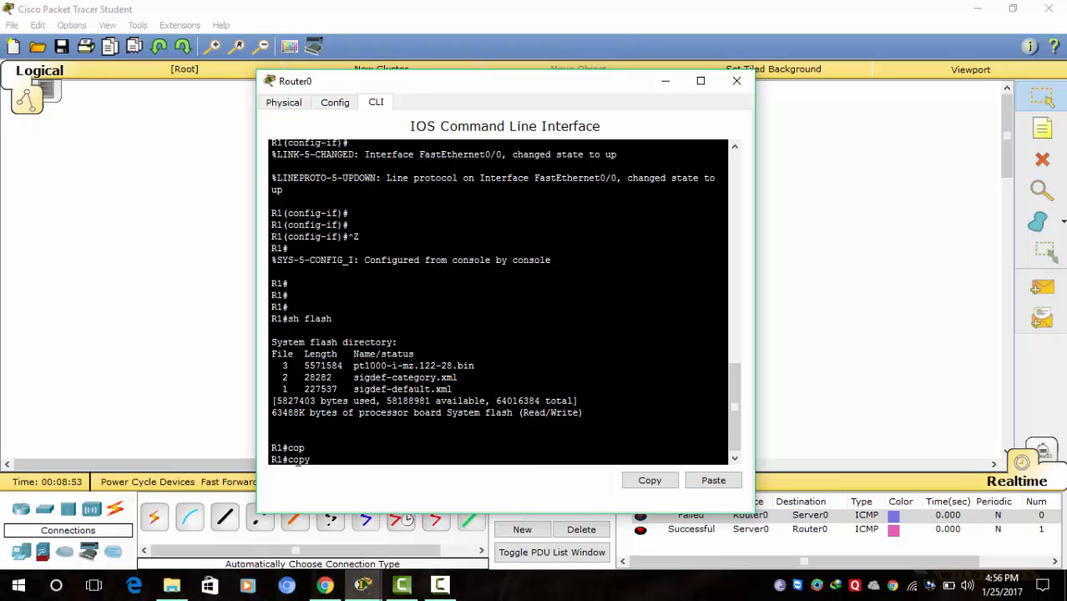
{"action": "type", "text": "flash tf"}
{"action": "key", "text": "Tab"}
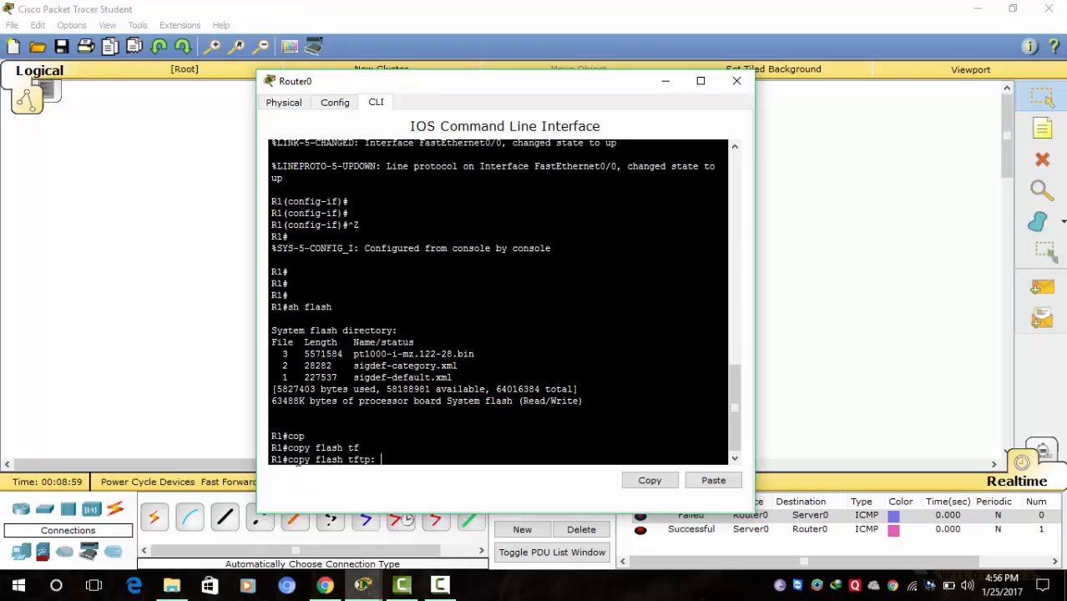
{"action": "key", "text": "Return"}
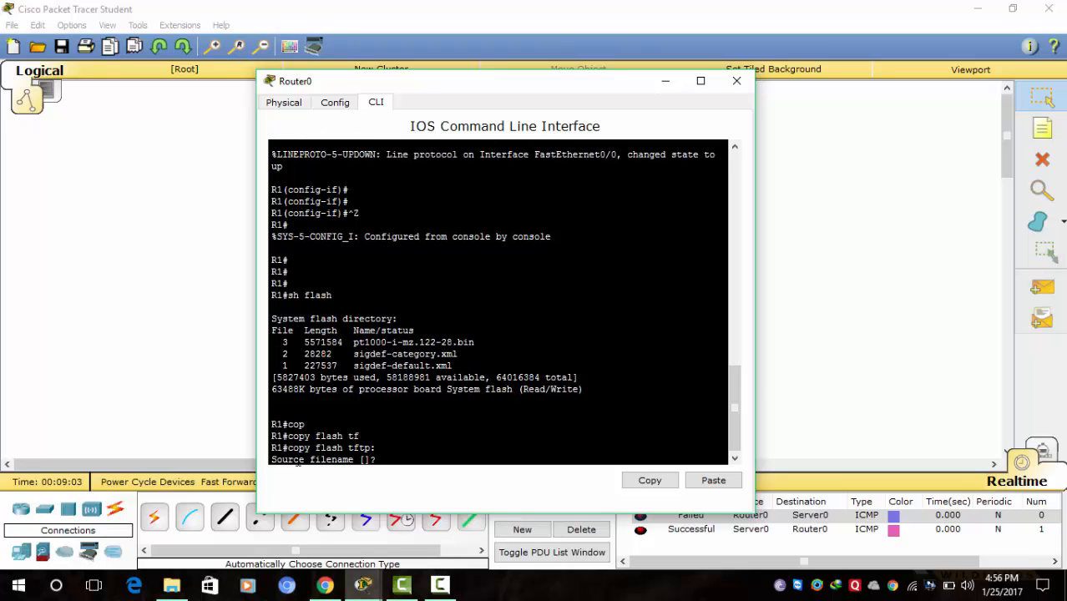
{"action": "right_click", "coordinate": [388, 464]}
{"action": "left_click", "coordinate": [424, 489]}
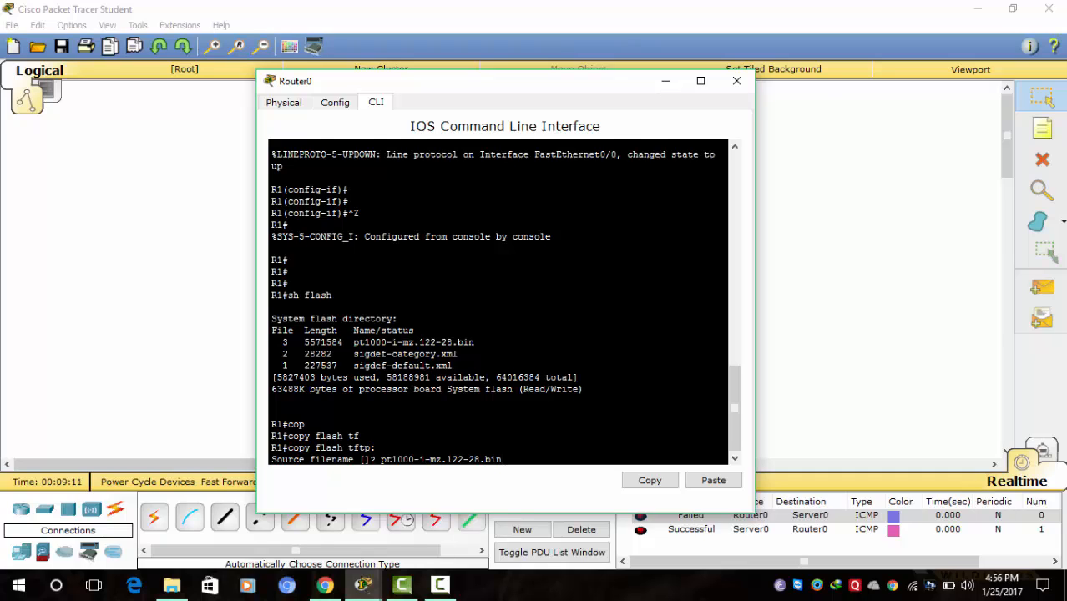
{"action": "key", "text": "Return"}
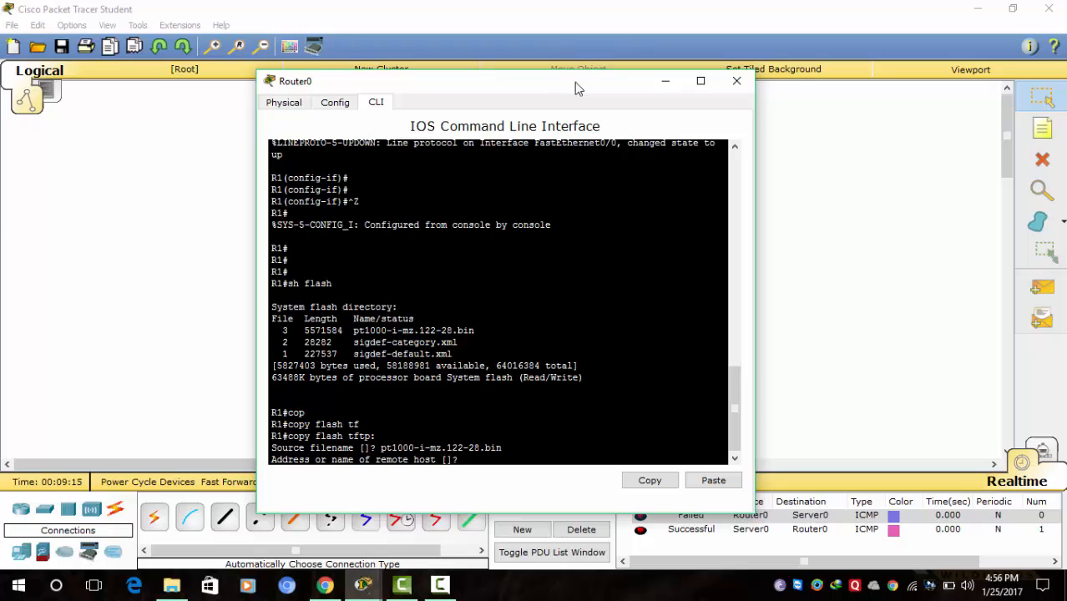
- Give TFTP host 192.168.0.2 and destination filename IOS to complete the copy
{"action": "left_click_drag", "start_coordinate": [575, 81], "coordinate": [598, 54]}
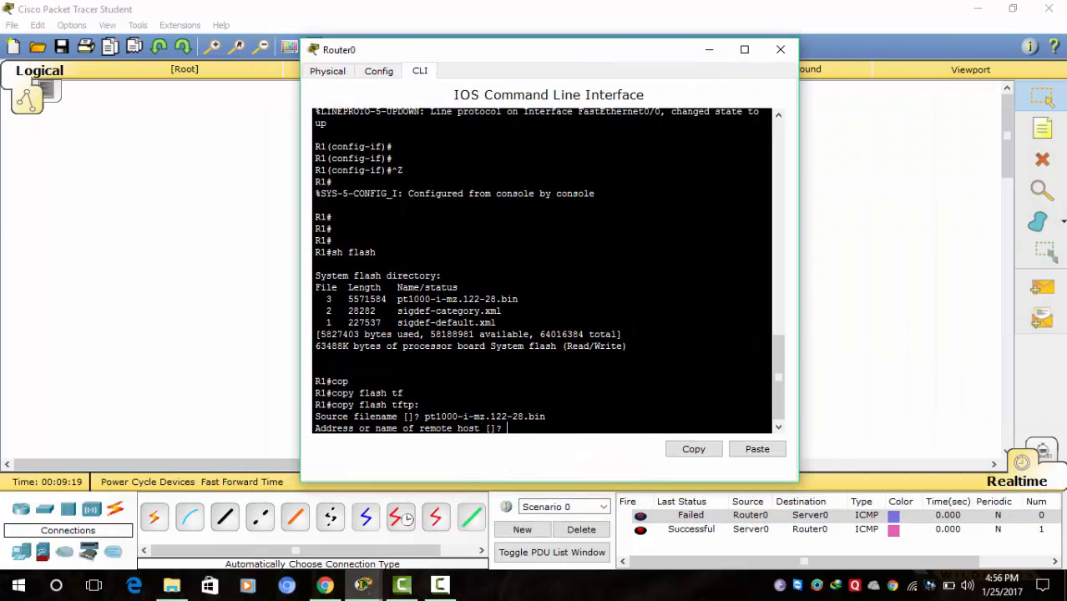
{"action": "type", "text": "192.168.0.2"}
{"action": "key", "text": "Return"}
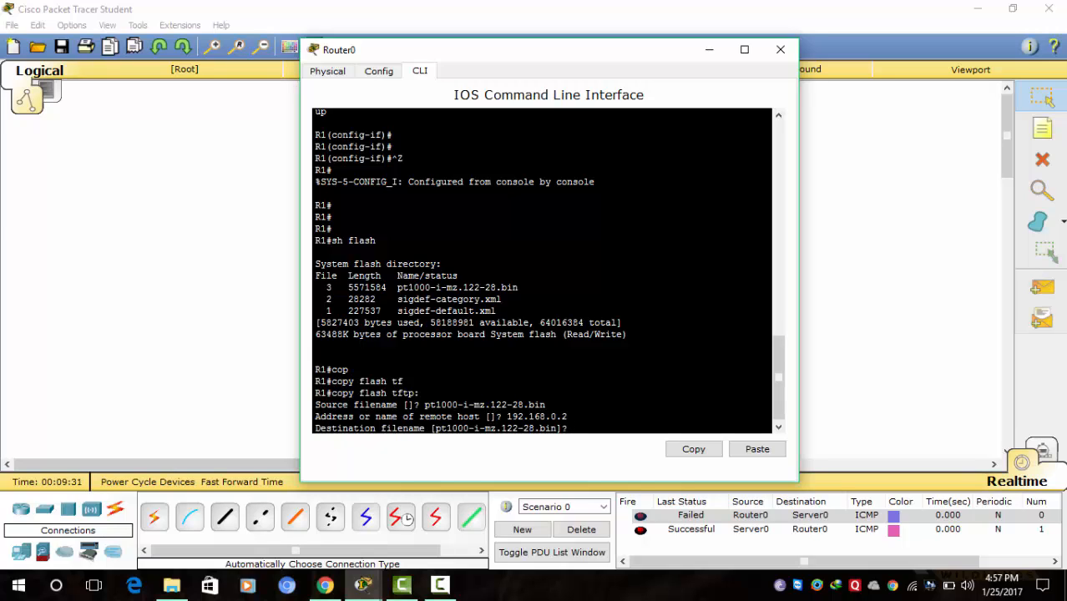
{"action": "type", "text": "IOS"}
{"action": "key", "text": "Return"}
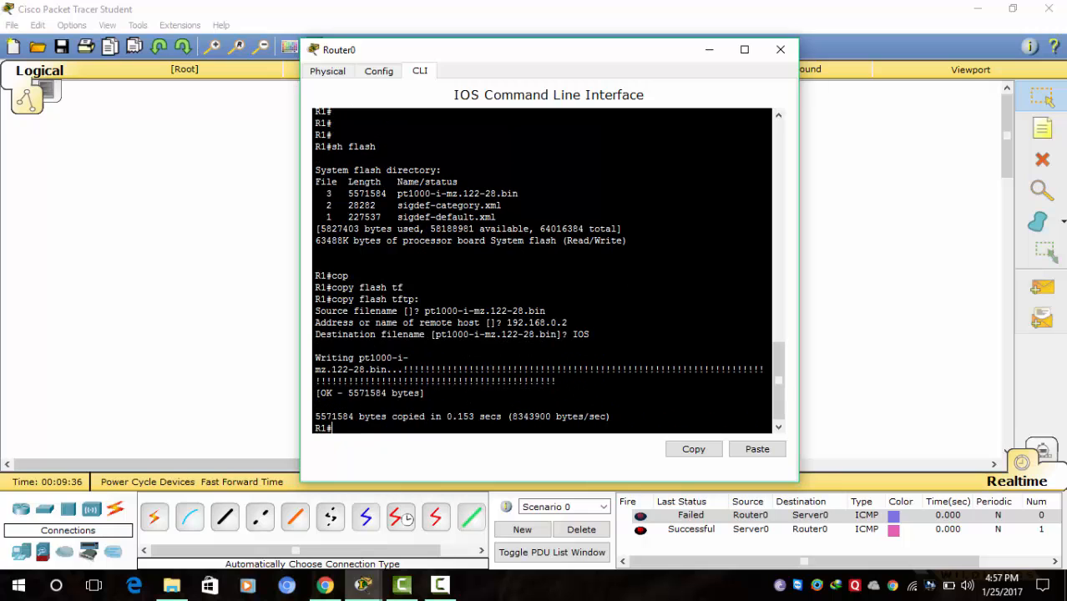
{"action": "key", "text": "Return"}
{"action": "key", "text": "Return"}
{"action": "key", "text": "Return"}
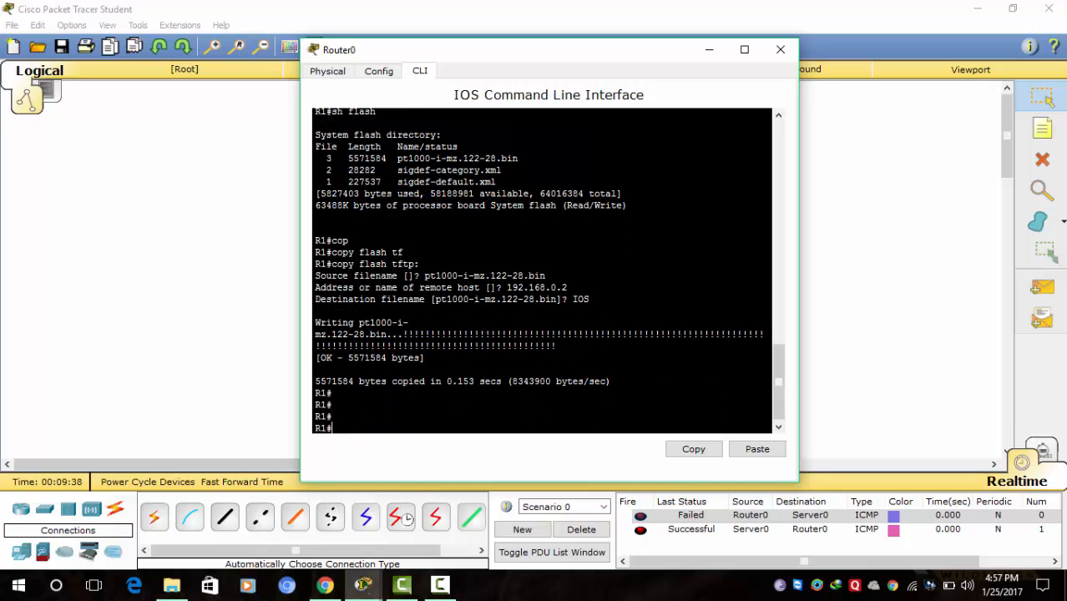
- Find the IOS file in Server0's Services > TFTP list, then reopen Router0's CLI
{"action": "left_click", "coordinate": [709, 49]}
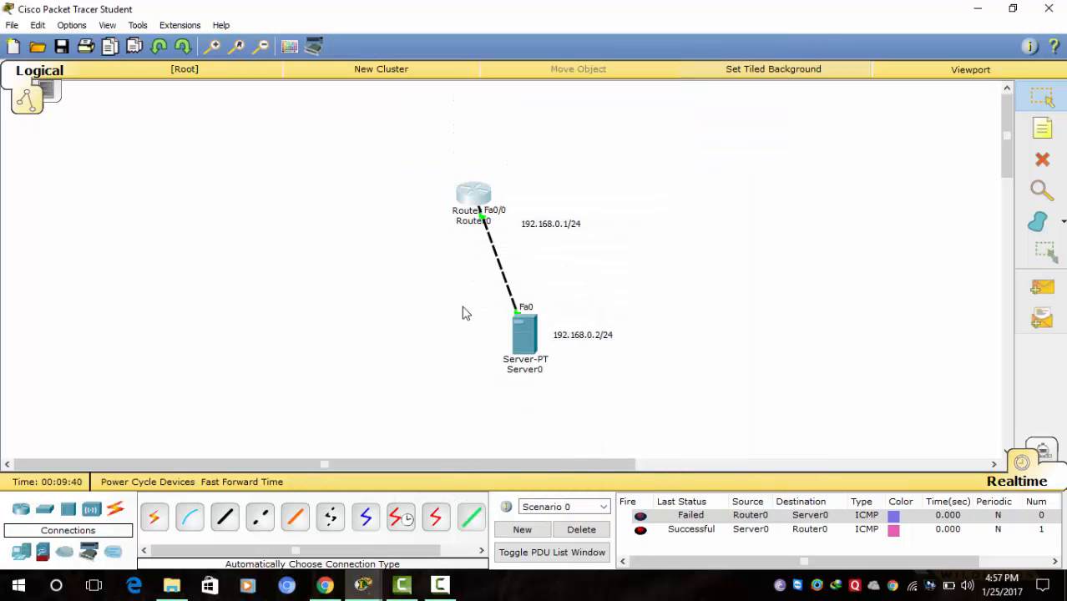
{"action": "left_click", "coordinate": [524, 336]}
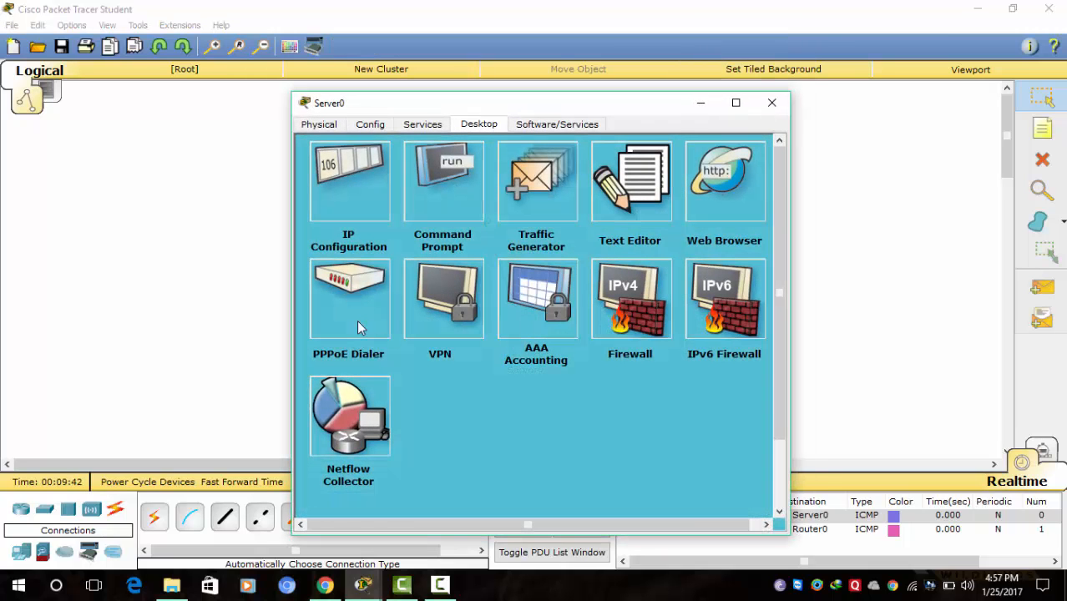
{"action": "left_click", "coordinate": [424, 126]}
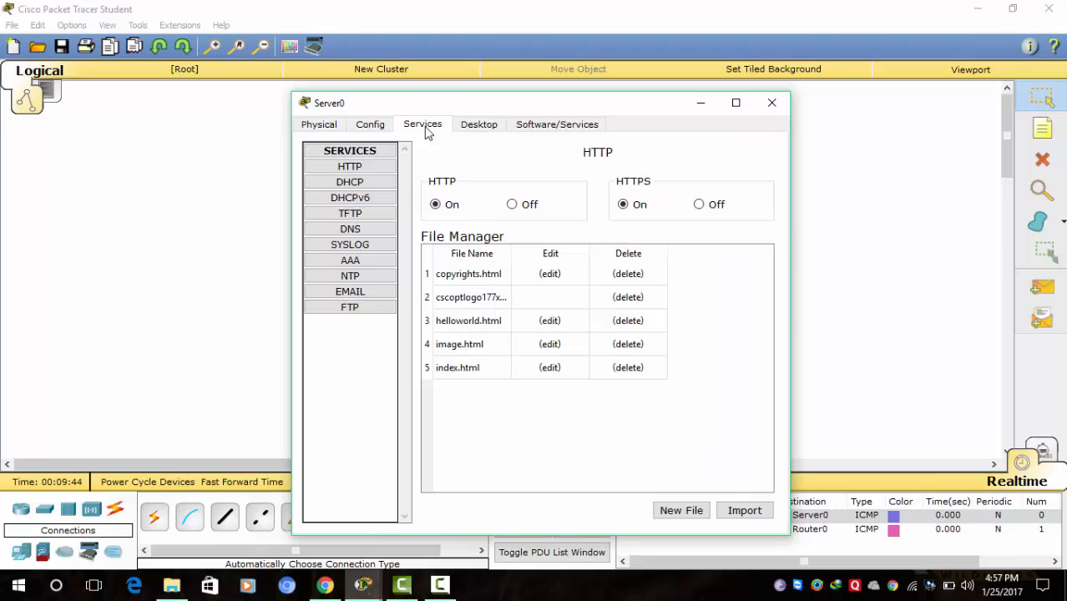
{"action": "left_click", "coordinate": [359, 216]}
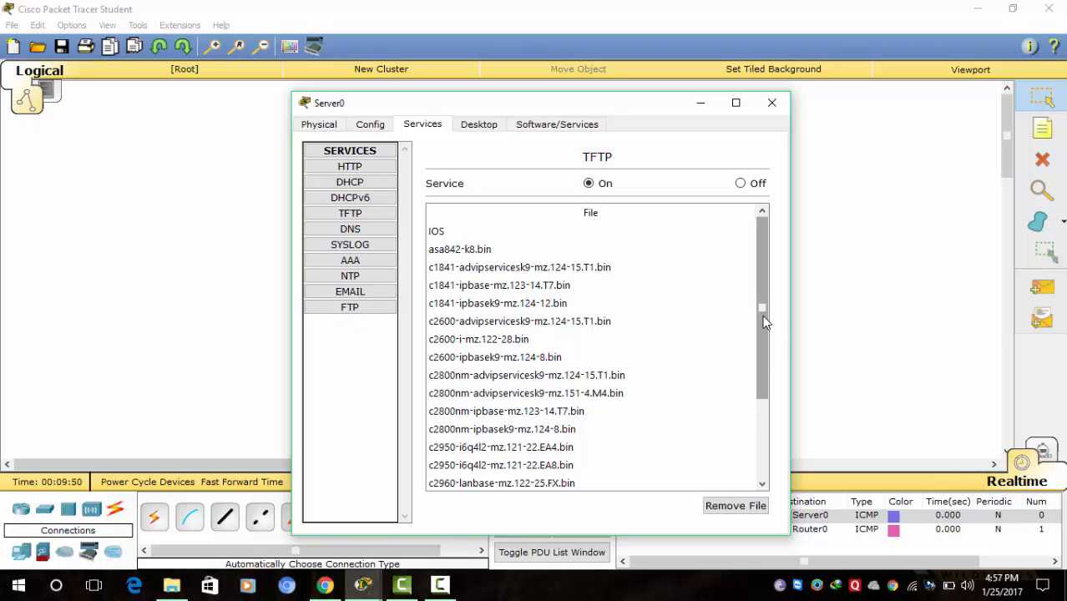
{"action": "left_click_drag", "start_coordinate": [765, 321], "coordinate": [768, 414]}
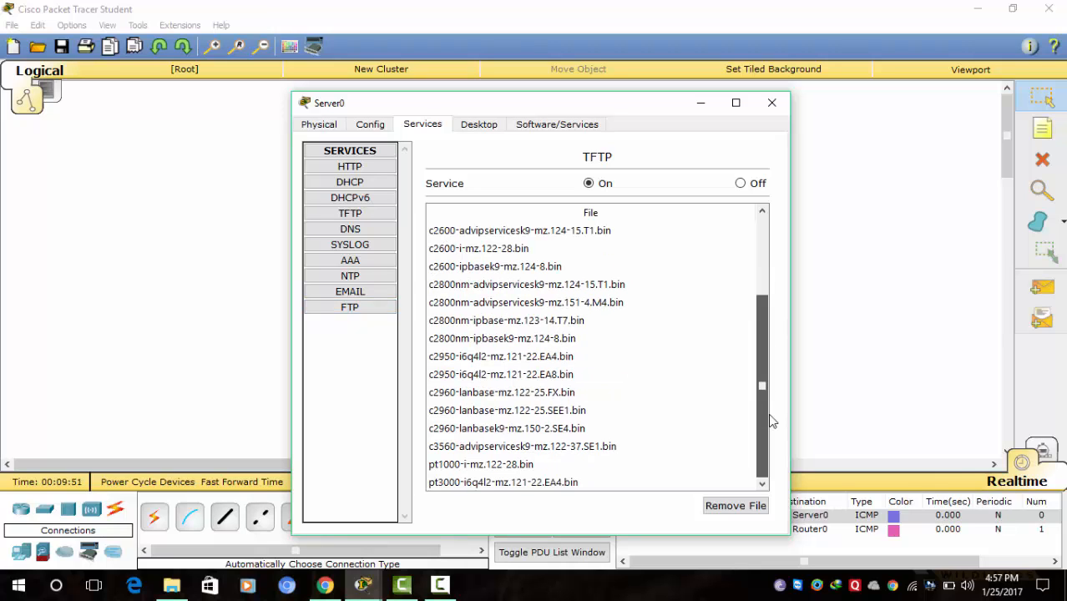
{"action": "left_click", "coordinate": [773, 103]}
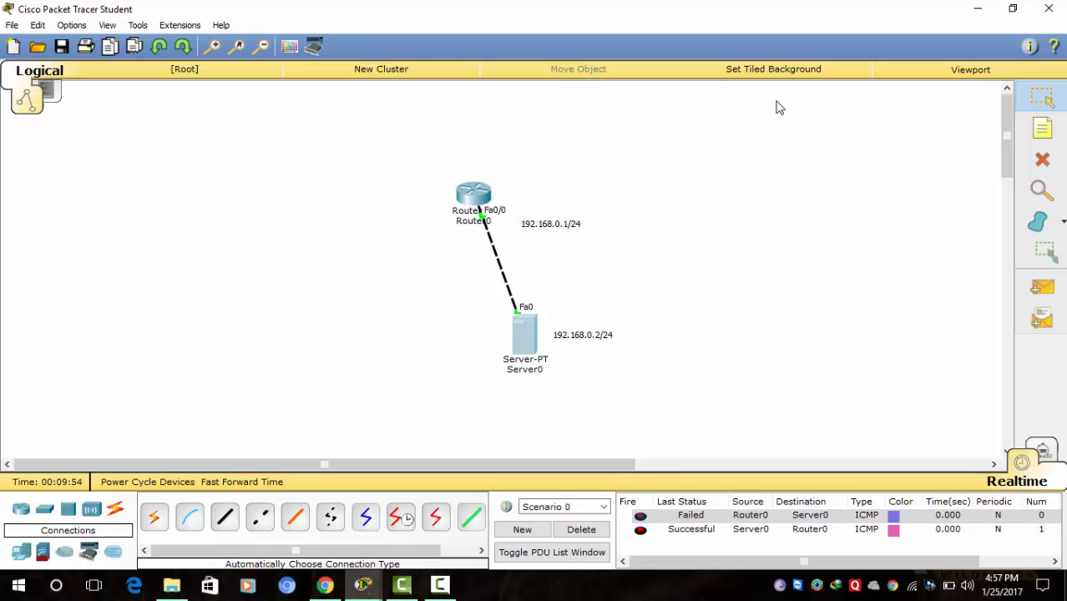
{"action": "left_click", "coordinate": [472, 196]}
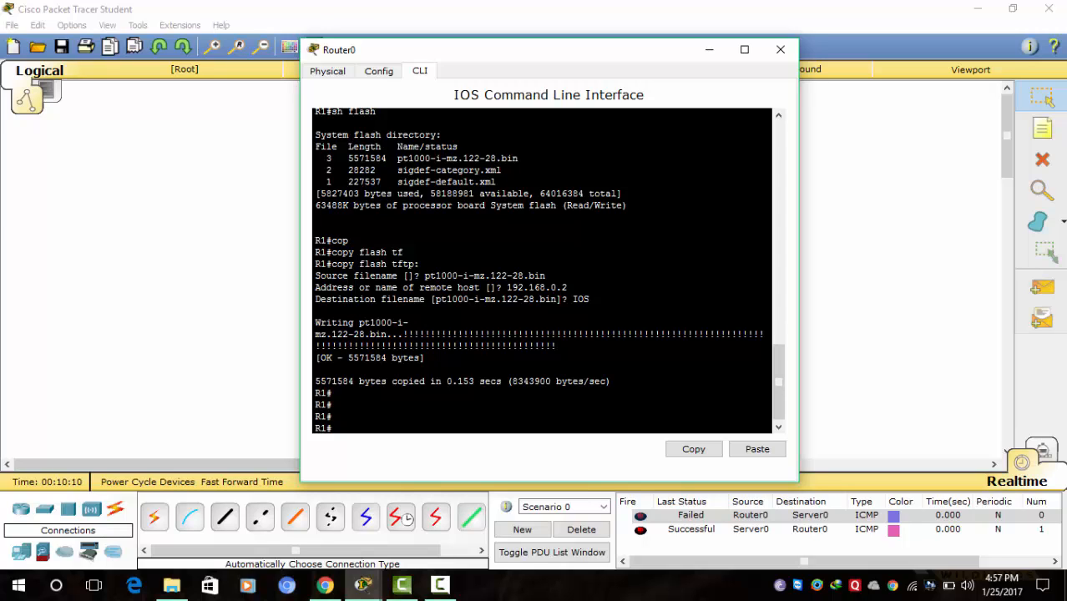
- Delete pt1000-i-mz.122-28.bin from flash with 'delete flash' and confirm the deletion
{"action": "type", "text": "dele"}
{"action": "key", "text": "Tab"}
{"action": "type", "text": "flash"}
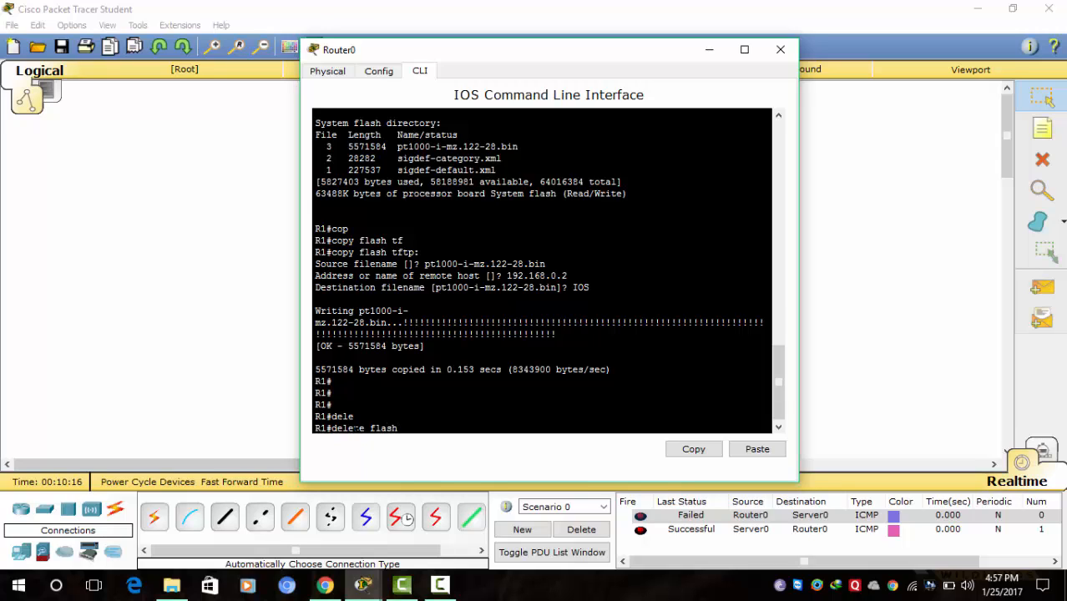
{"action": "key", "text": "Return"}
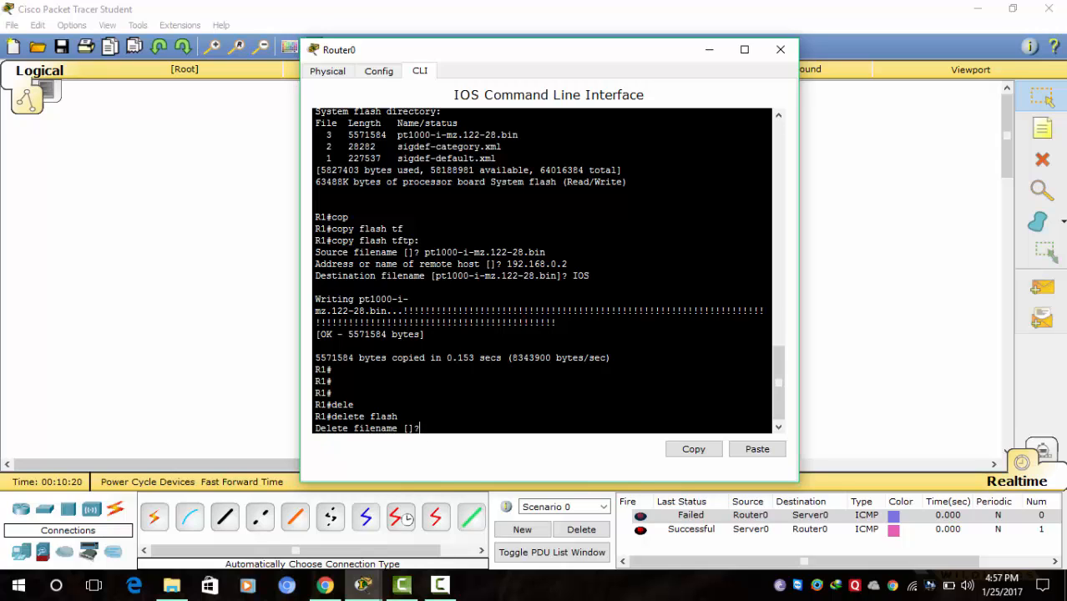
{"action": "right_click", "coordinate": [427, 427]}
{"action": "left_click", "coordinate": [465, 454]}
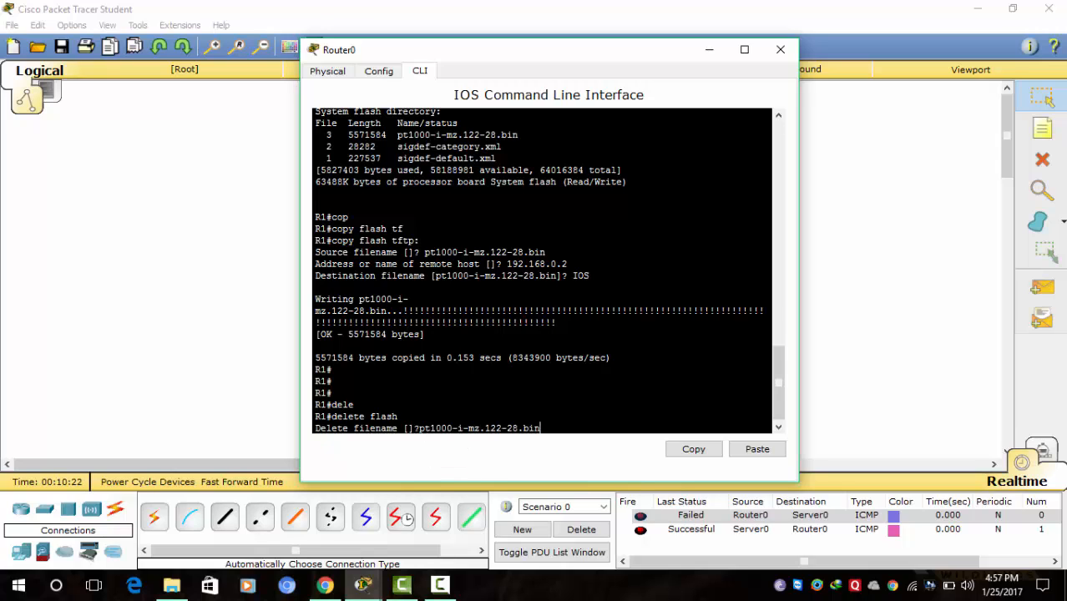
{"action": "key", "text": "Return"}
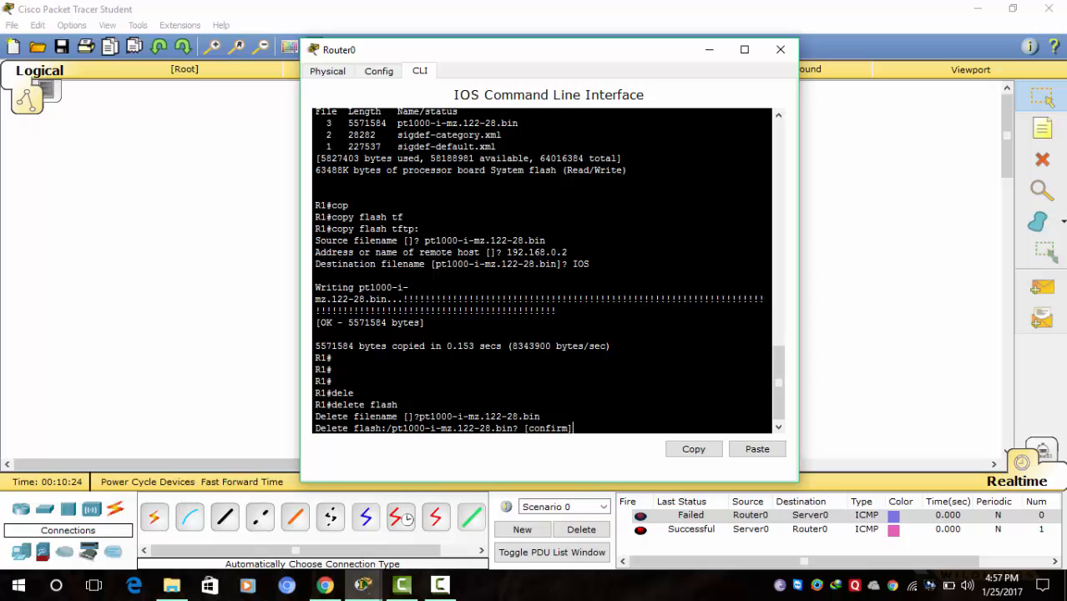
{"action": "key", "text": "Return"}
{"action": "key", "text": "Return"}
{"action": "key", "text": "Return"}
{"action": "key", "text": "Return"}
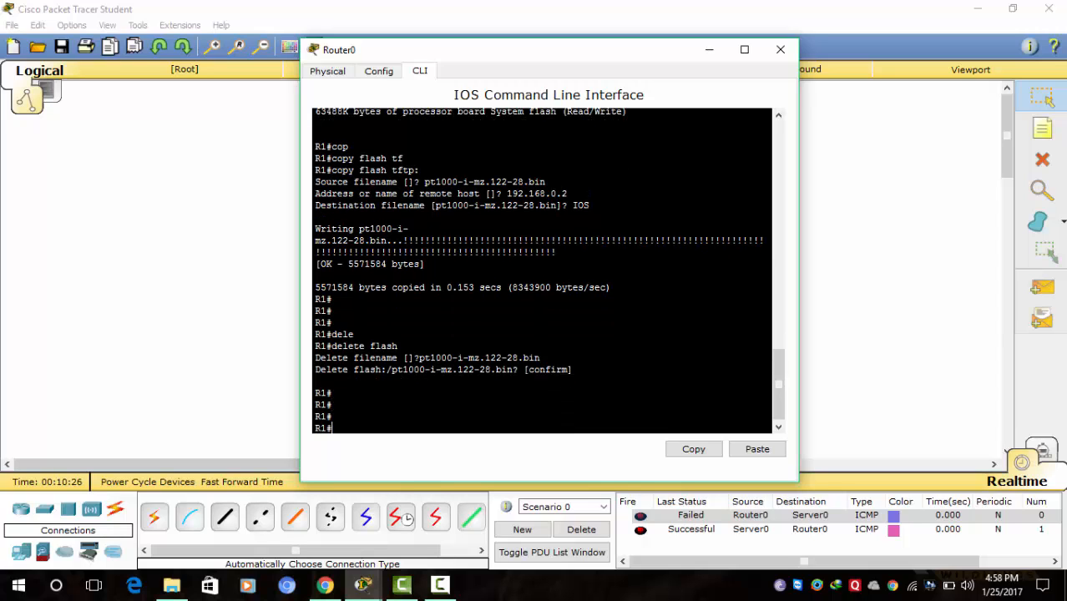
{"action": "key", "text": "Return"}
{"action": "key", "text": "Return"}
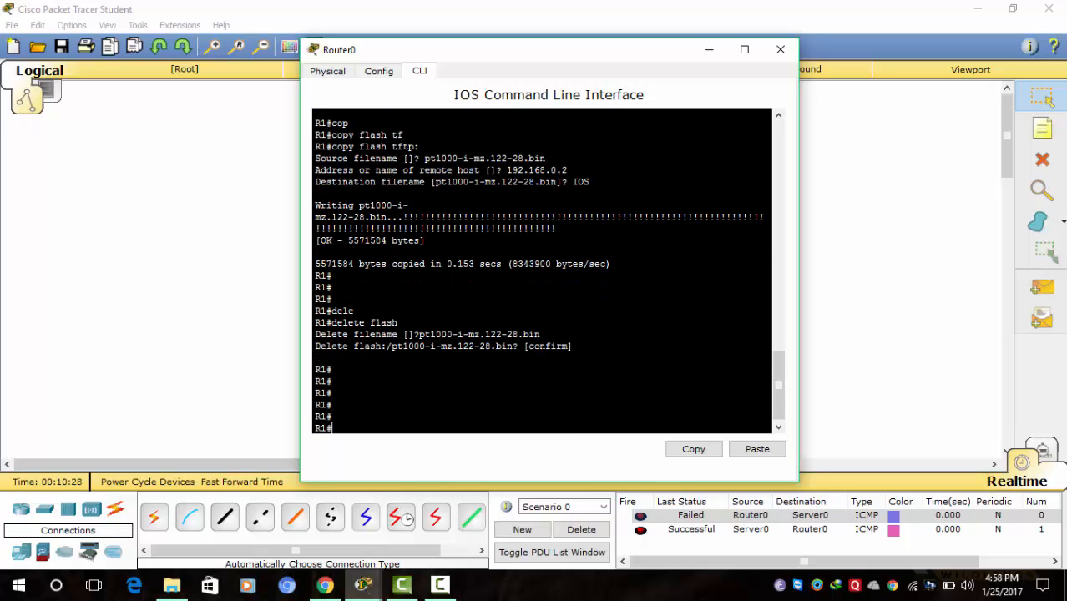
- Reload the router and confirm, leaving it stuck at the rommon 1 > prompt
{"action": "type", "text": "reloa"}
{"action": "key", "text": "Tab"}
{"action": "key", "text": "Return"}
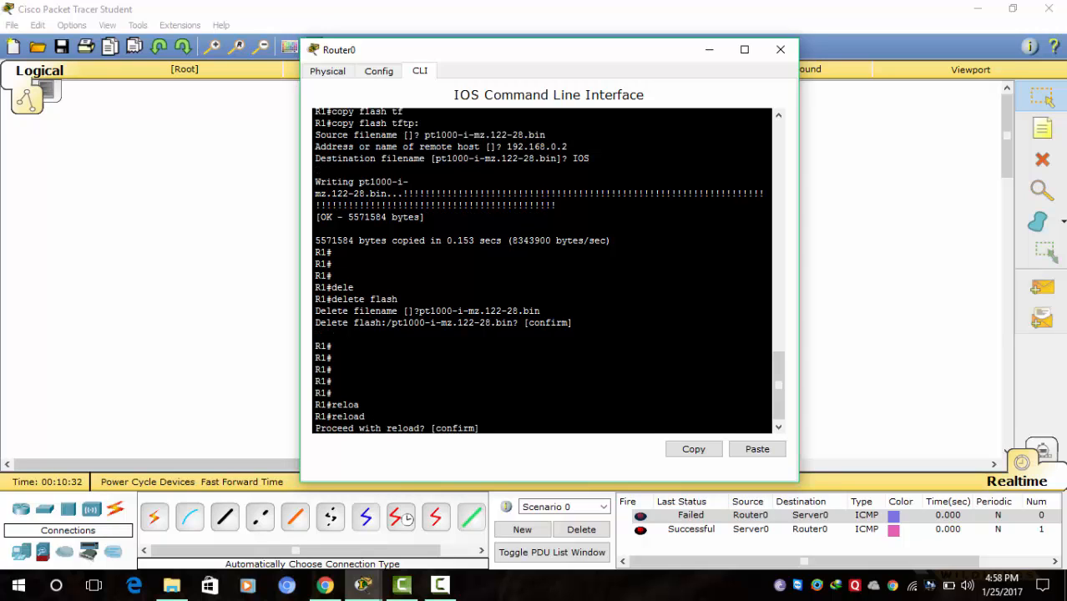
{"action": "key", "text": "Return"}
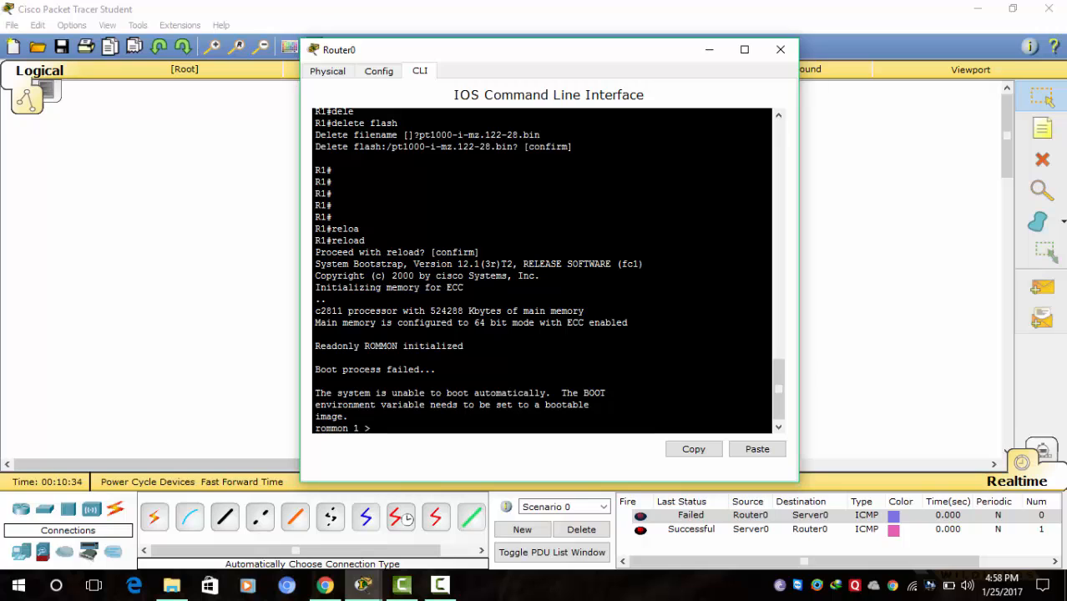
{"action": "key", "text": "Return"}
{"action": "key", "text": "Return"}
{"action": "key", "text": "Return"}
{"action": "key", "text": "Return"}
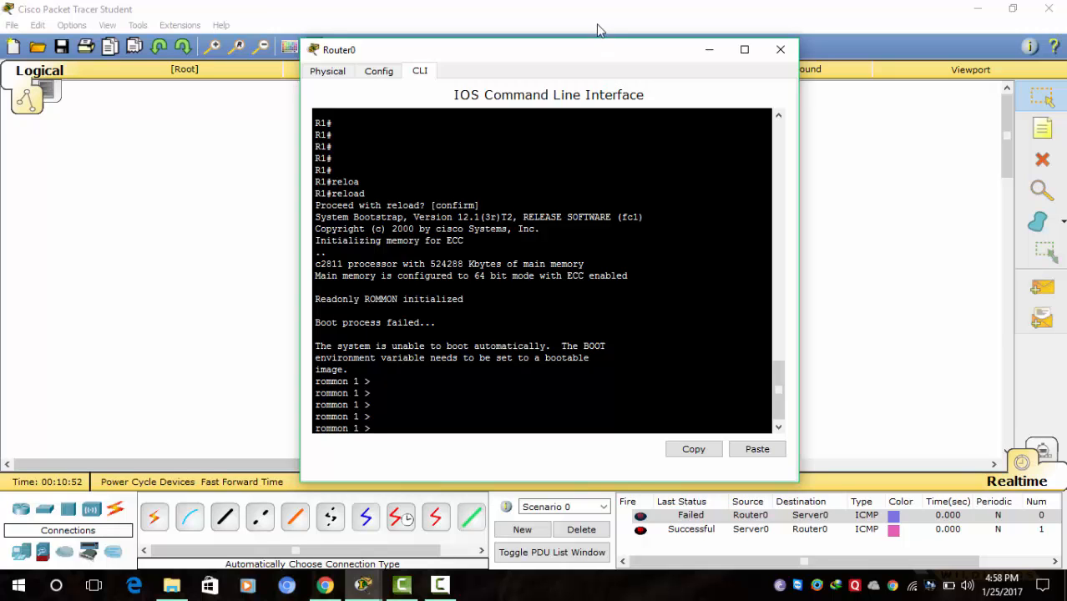
{"action": "left_click_drag", "start_coordinate": [588, 50], "coordinate": [668, 17]}
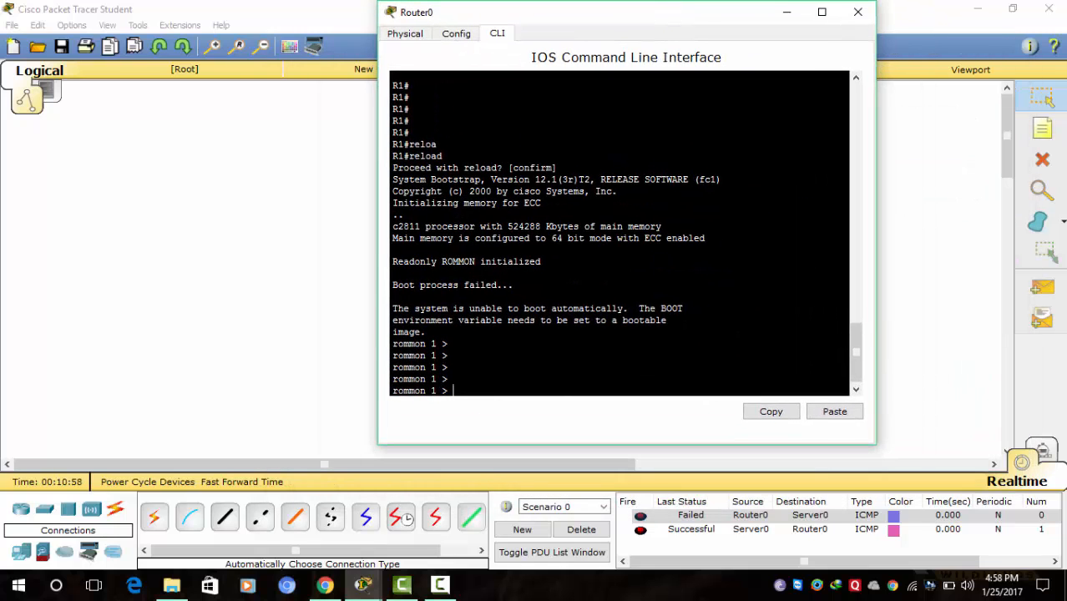
- List rommon commands with '?' and run tftpdnld to show its required variables
{"action": "type", "text": "?"}
{"action": "key", "text": "Return"}
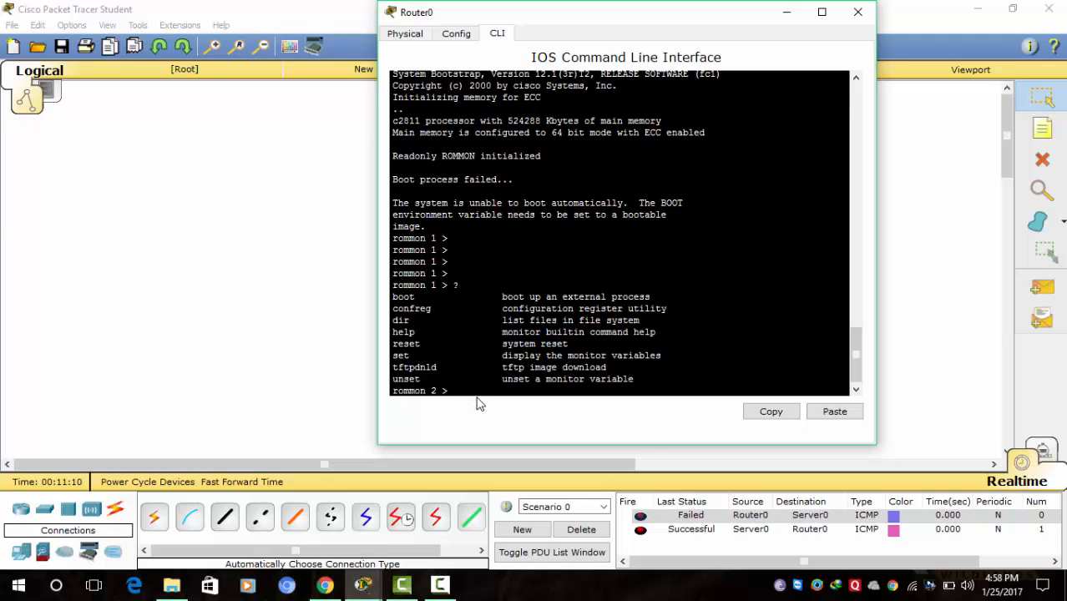
{"action": "type", "text": "tftpdnld"}
{"action": "key", "text": "Return"}
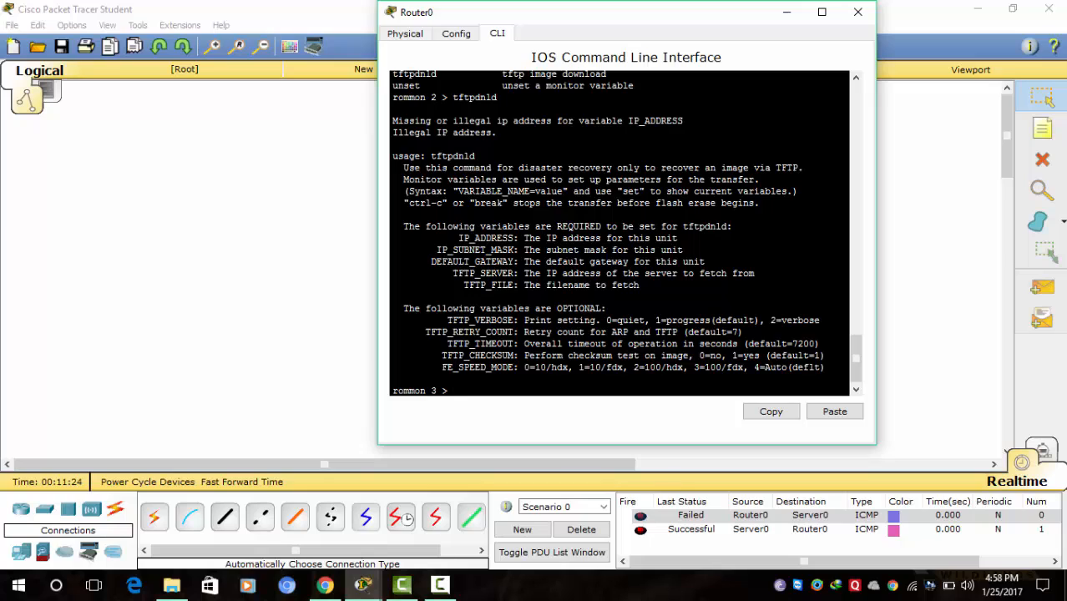
- Set the rommon variable IP_ADDRESS=192.168.0.1
{"action": "left_click_drag", "start_coordinate": [457, 238], "coordinate": [514, 238]}
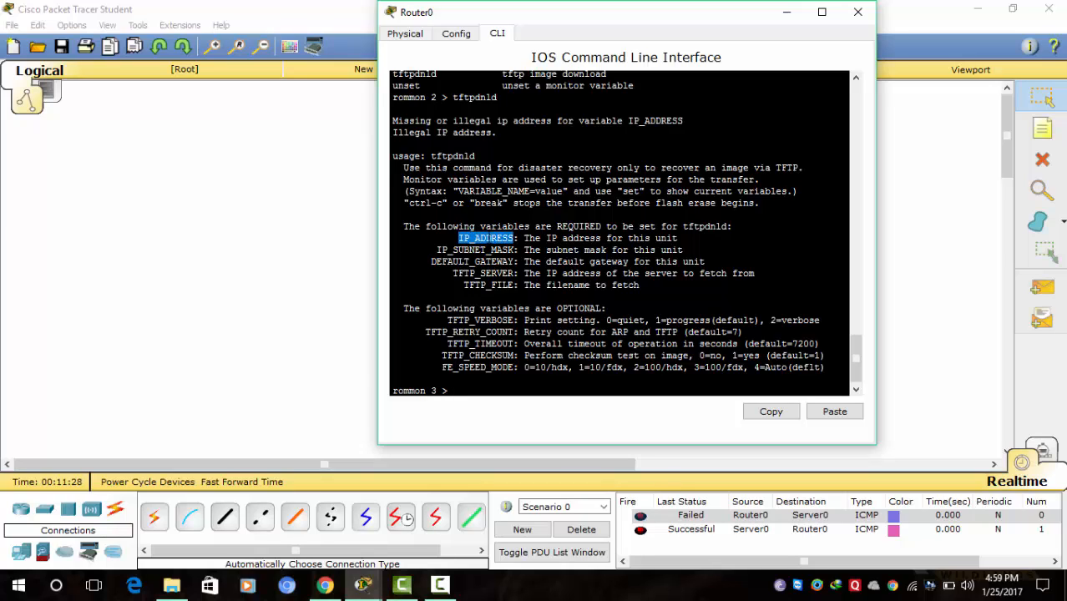
{"action": "right_click", "coordinate": [489, 240]}
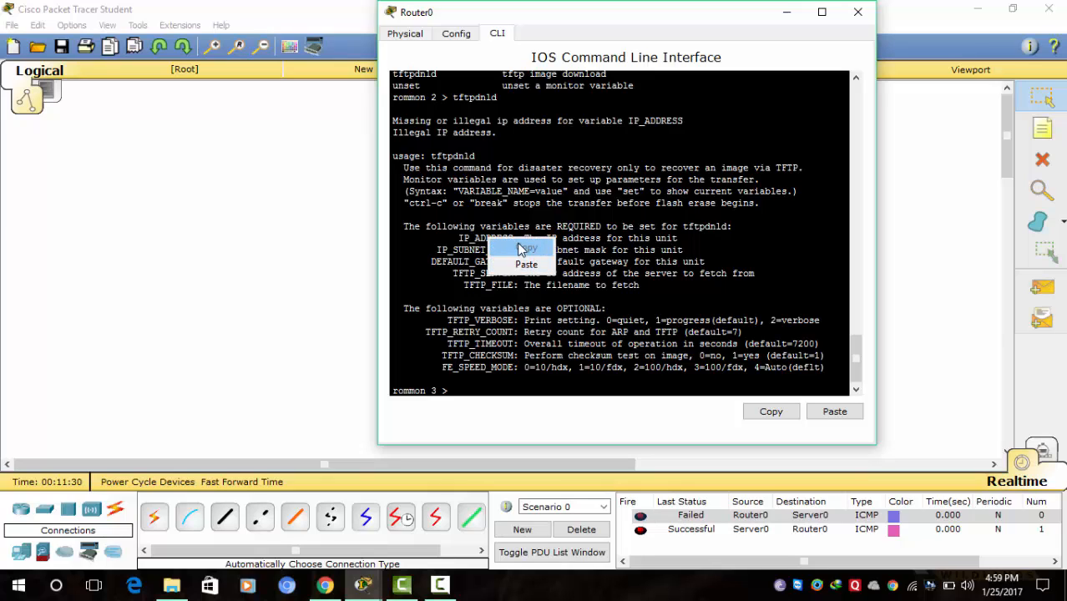
{"action": "left_click", "coordinate": [447, 238]}
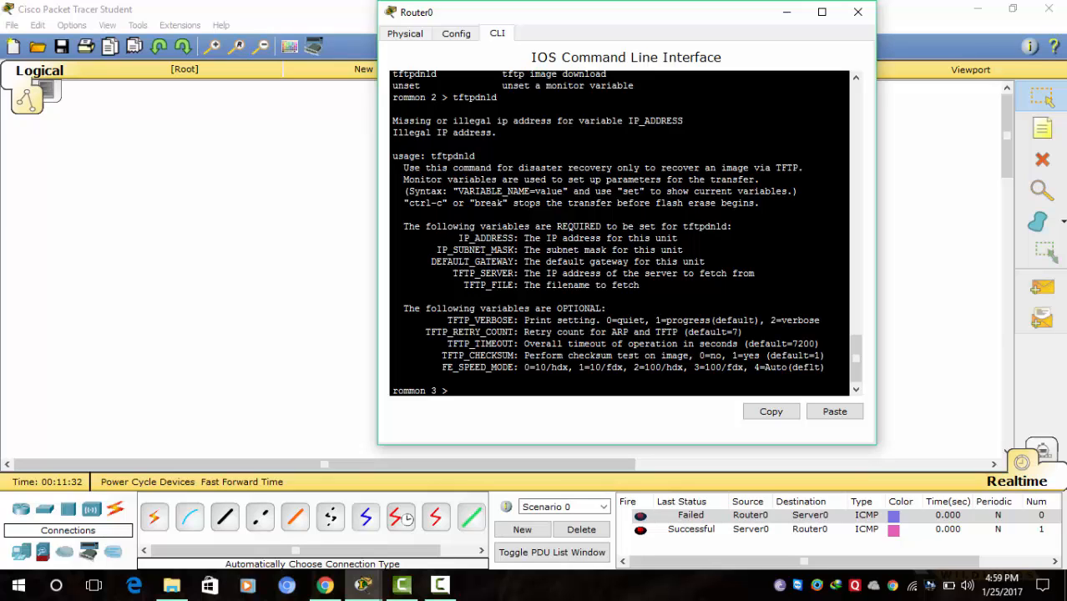
{"action": "left_click_drag", "start_coordinate": [458, 238], "coordinate": [513, 238]}
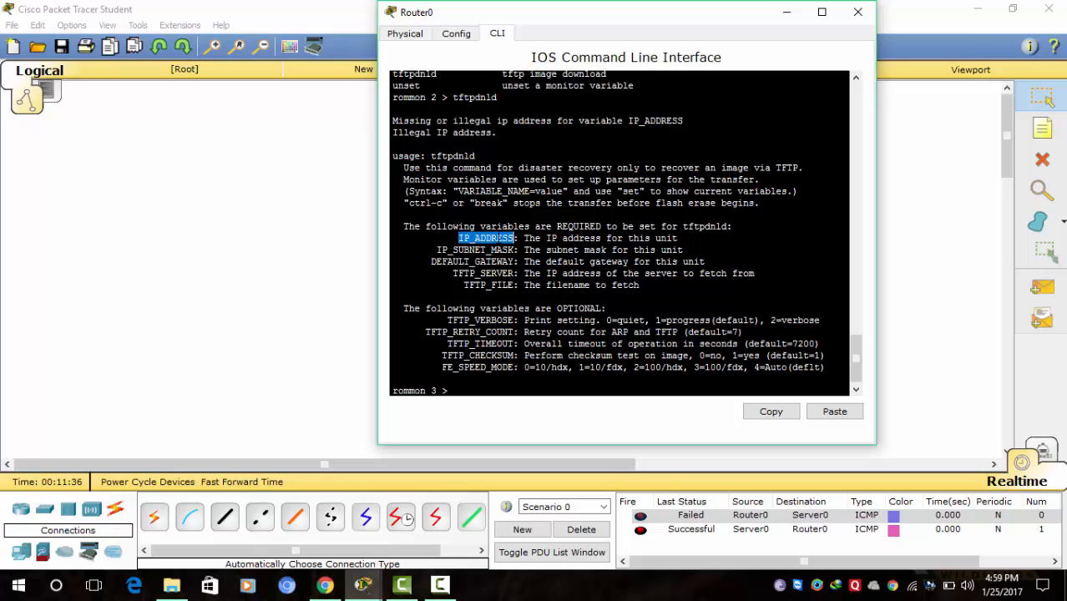
{"action": "right_click", "coordinate": [498, 241]}
{"action": "left_click", "coordinate": [523, 250]}
{"action": "left_click", "coordinate": [457, 391]}
{"action": "right_click", "coordinate": [457, 391]}
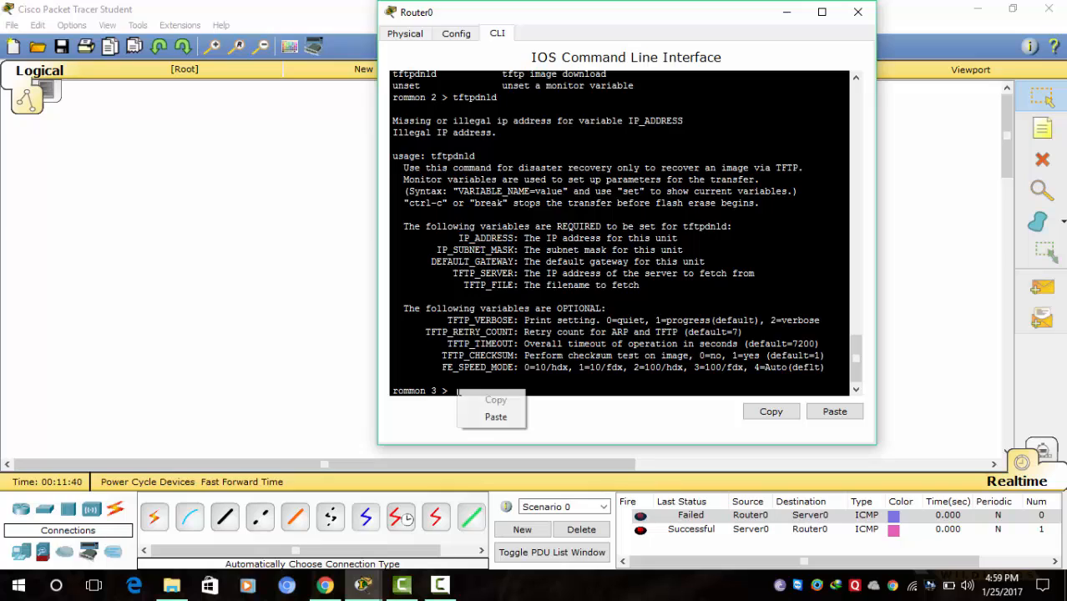
{"action": "left_click", "coordinate": [496, 416]}
{"action": "type", "text": "="}
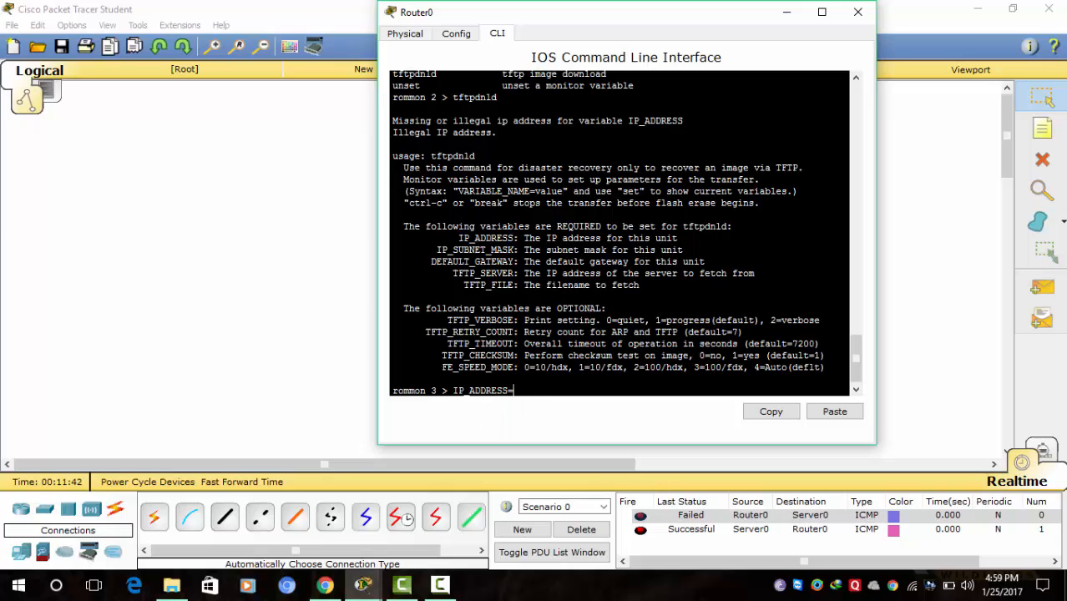
{"action": "type", "text": "192.168.0.1"}
{"action": "key", "text": "Return"}
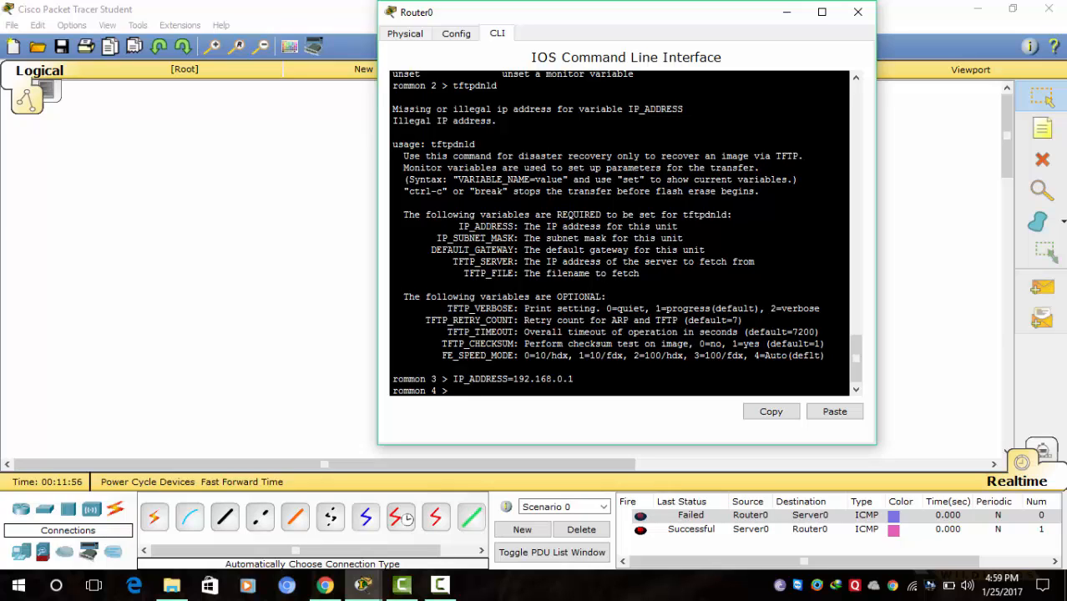
- Set IP_SUBNET_MASK=255.255.255.0
{"action": "left_click_drag", "start_coordinate": [436, 238], "coordinate": [514, 238]}
{"action": "right_click", "coordinate": [513, 238]}
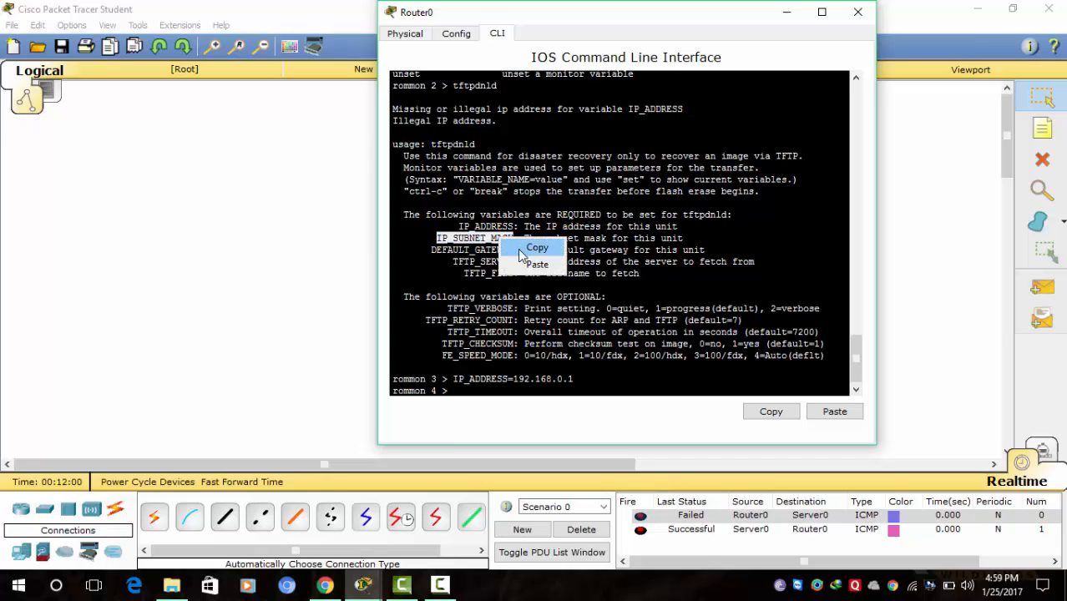
{"action": "left_click", "coordinate": [527, 251]}
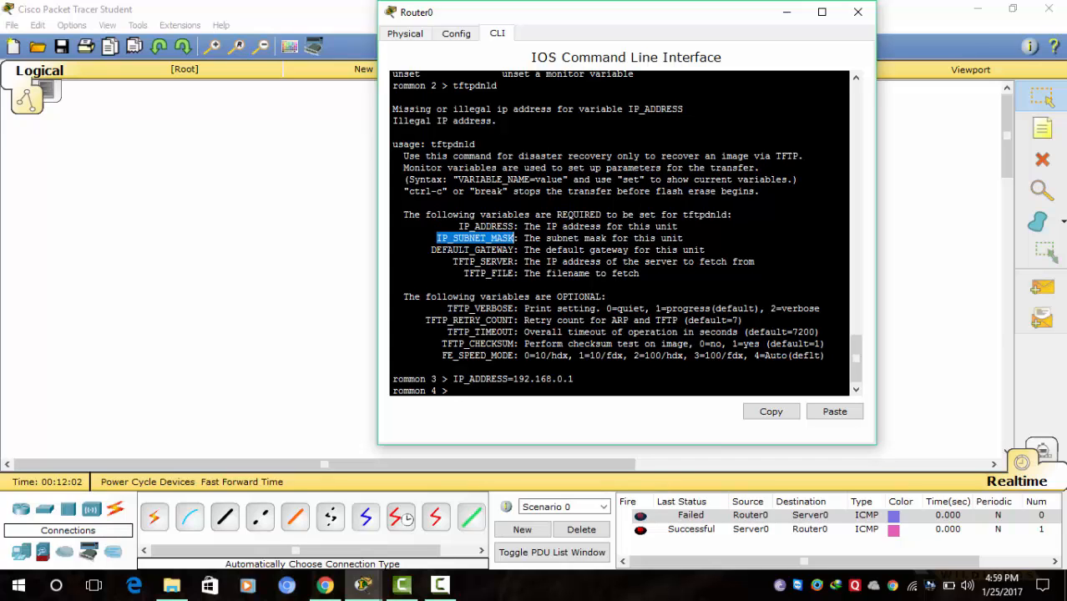
{"action": "left_click", "coordinate": [452, 391]}
{"action": "right_click", "coordinate": [454, 390]}
{"action": "left_click", "coordinate": [493, 415]}
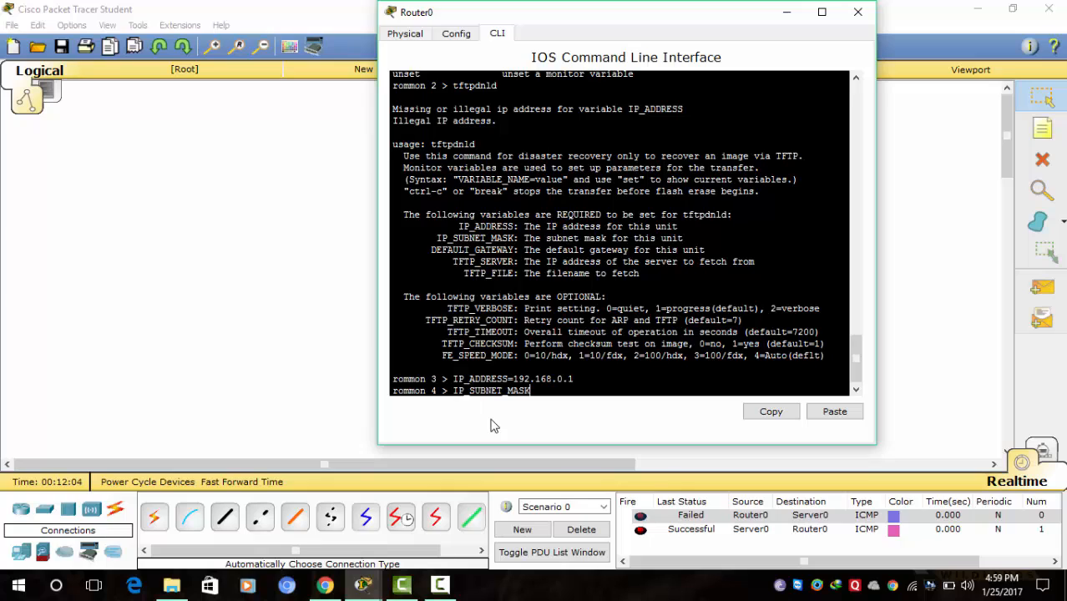
{"action": "type", "text": "=255.255.255.0"}
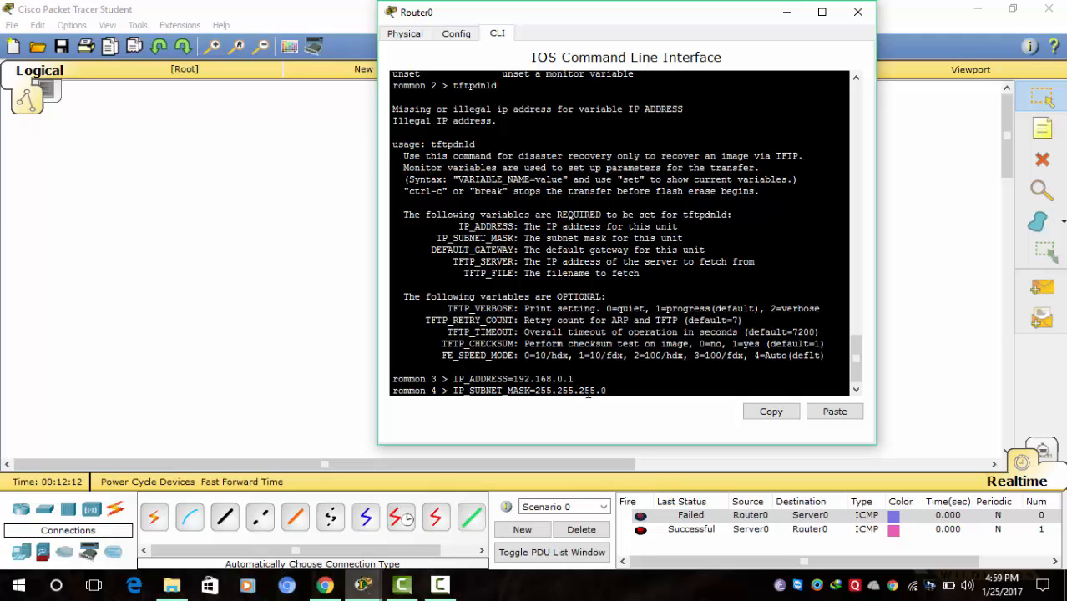
{"action": "key", "text": "Return"}
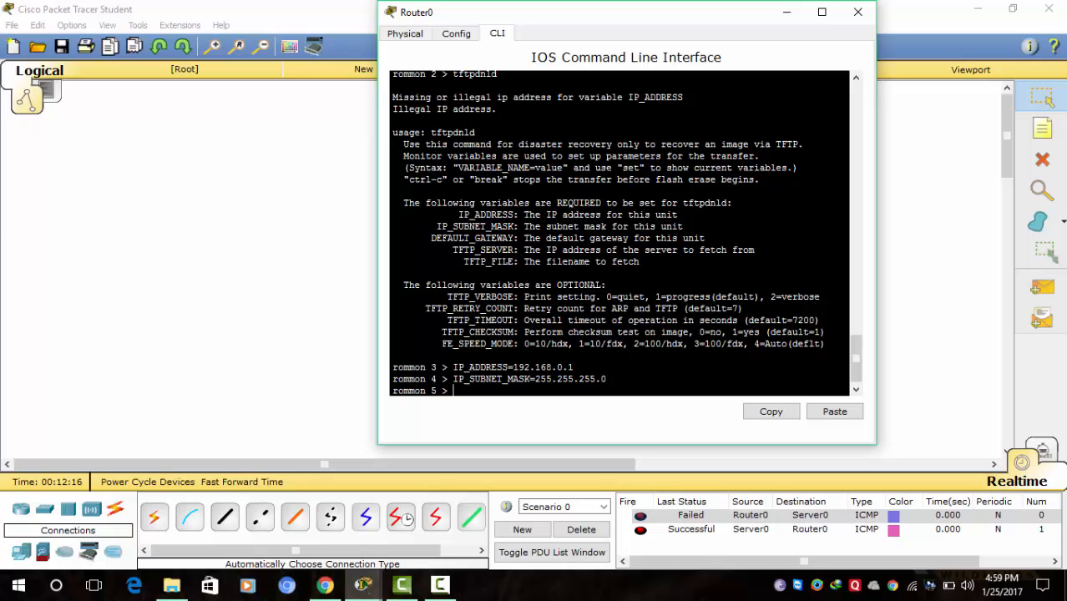
- Set DEFAULT_GATEWAY=192.168.0.2
{"action": "left_click_drag", "start_coordinate": [431, 238], "coordinate": [510, 238]}
{"action": "right_click", "coordinate": [509, 238]}
{"action": "left_click", "coordinate": [527, 246]}
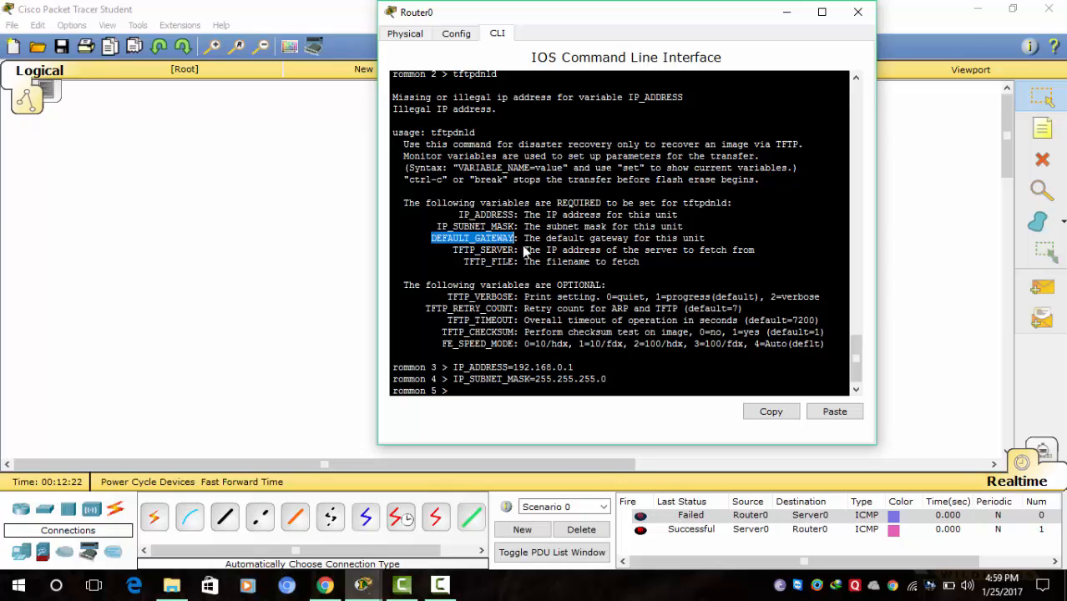
{"action": "left_click", "coordinate": [455, 392]}
{"action": "right_click", "coordinate": [456, 392]}
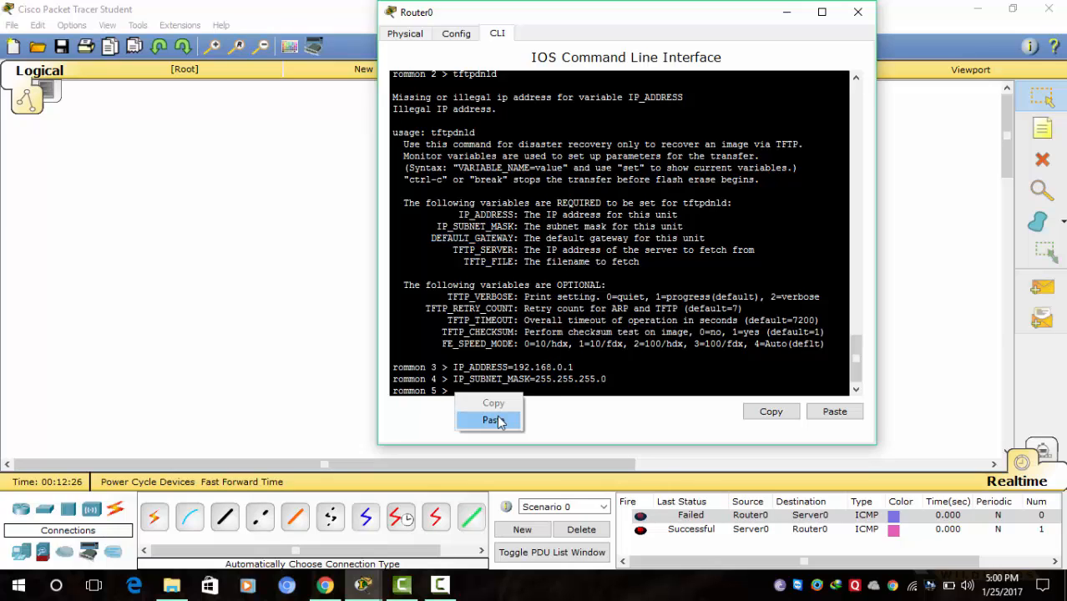
{"action": "left_click", "coordinate": [488, 420]}
{"action": "type", "text": "="}
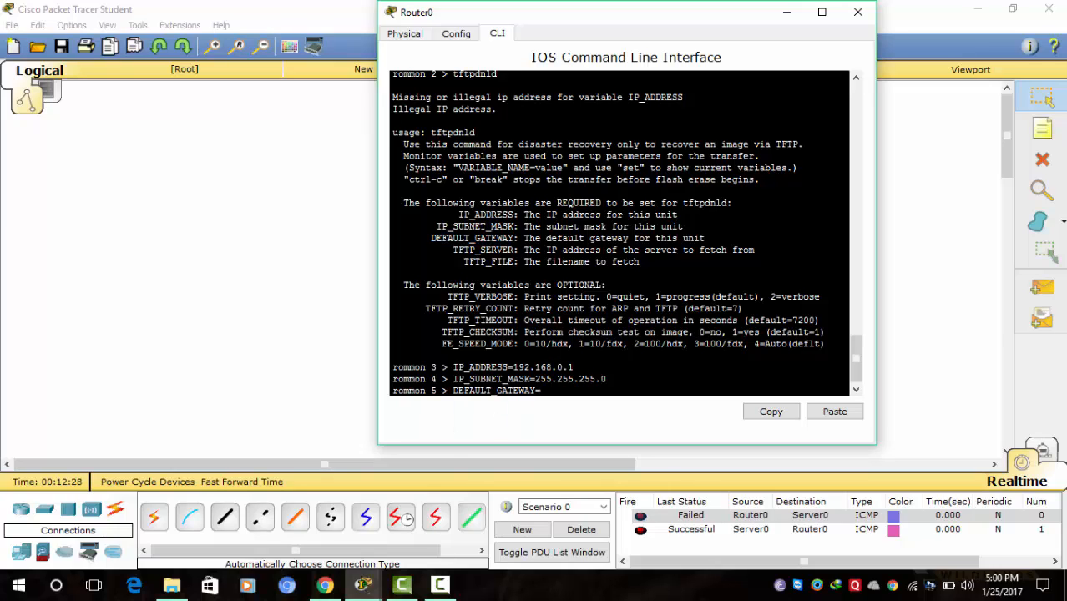
{"action": "type", "text": "192.168.0.2"}
{"action": "key", "text": "Return"}
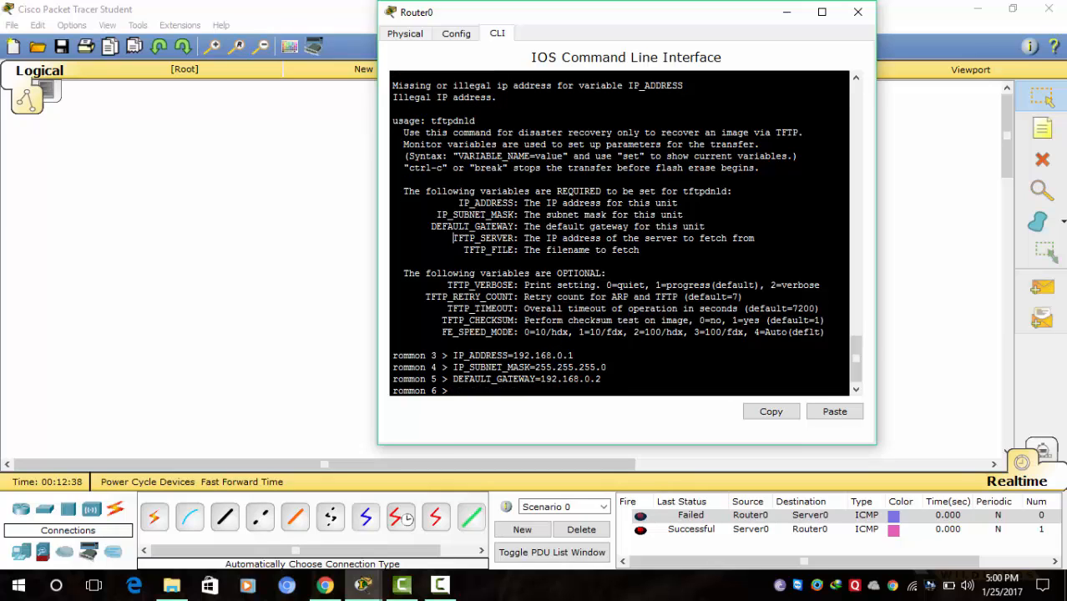
- Set TFTP_SERVER=192.168.0.2
{"action": "left_click_drag", "start_coordinate": [452, 238], "coordinate": [514, 238]}
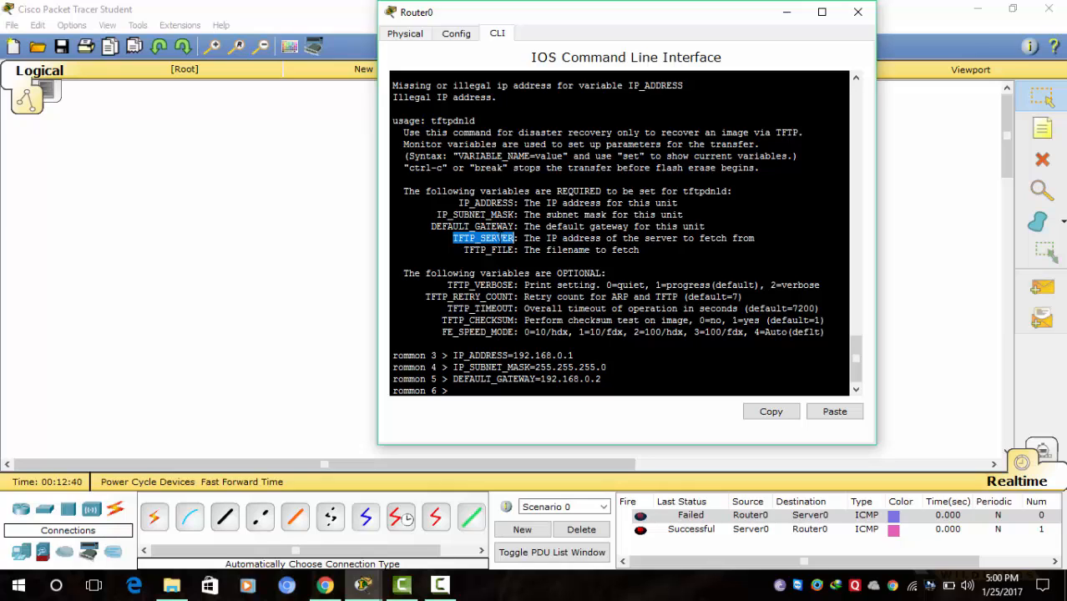
{"action": "right_click", "coordinate": [499, 239]}
{"action": "left_click", "coordinate": [536, 249]}
{"action": "right_click", "coordinate": [455, 392]}
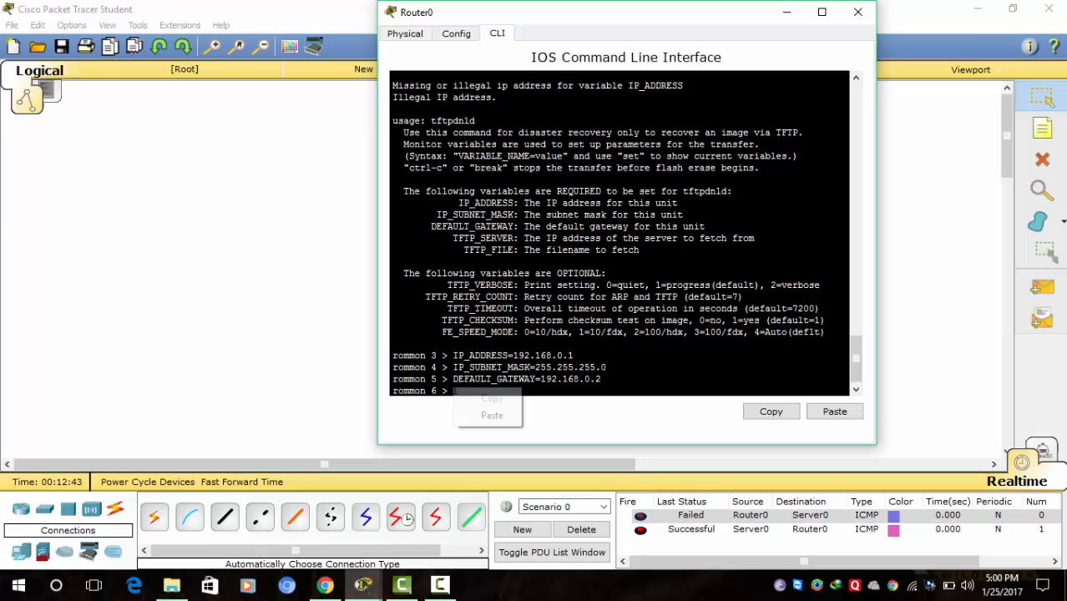
{"action": "left_click", "coordinate": [492, 415]}
{"action": "type", "text": "="}
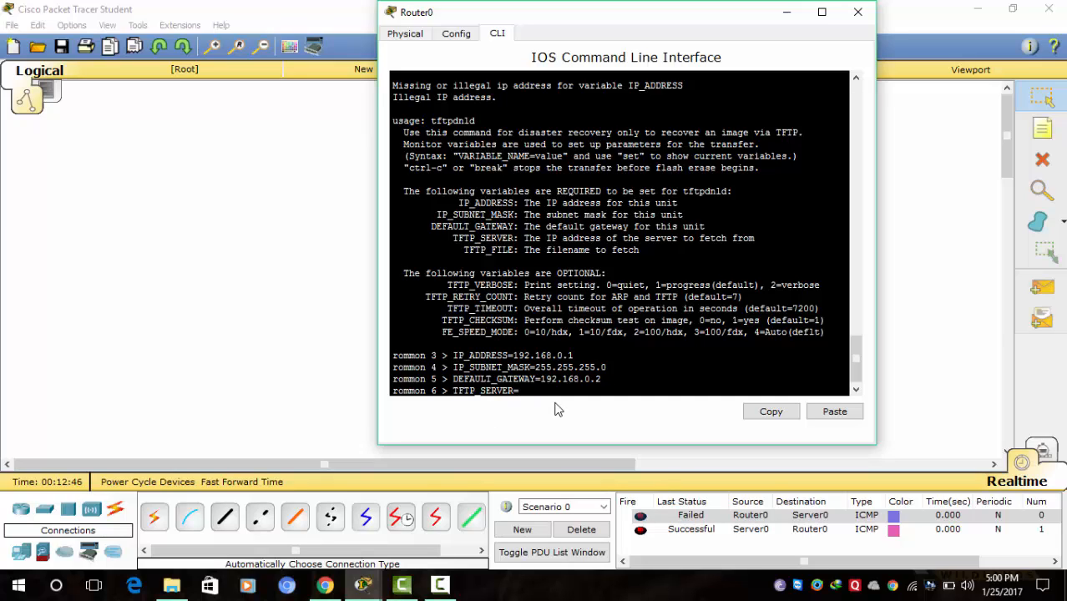
{"action": "type", "text": "192.168.0.2"}
{"action": "key", "text": "Return"}
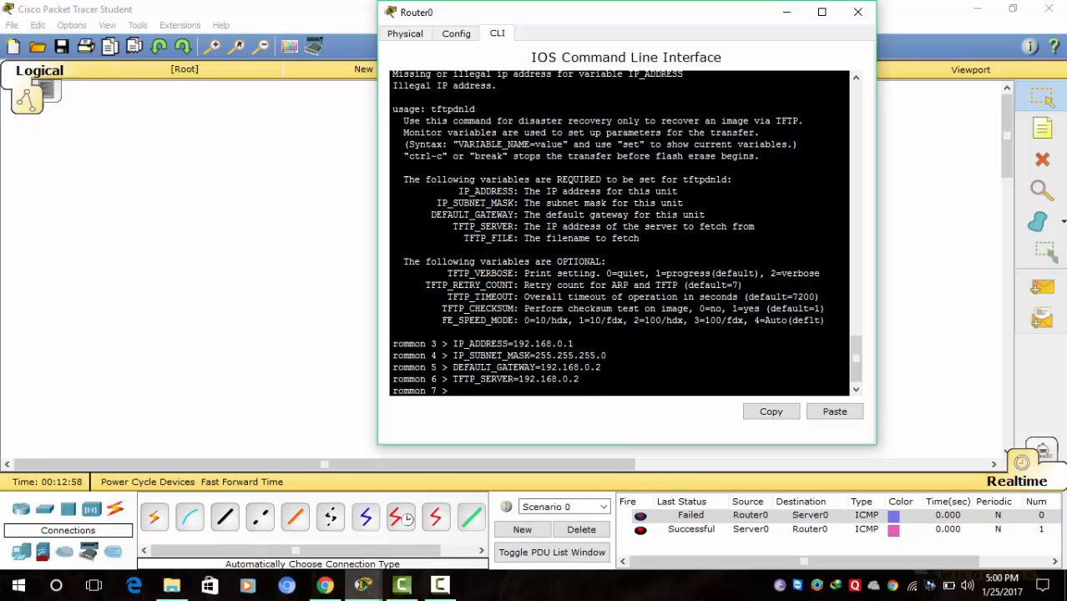
- Enter TFTP_FILE=IOS at the rommon 7 prompt
{"action": "left_click_drag", "start_coordinate": [464, 238], "coordinate": [513, 238]}
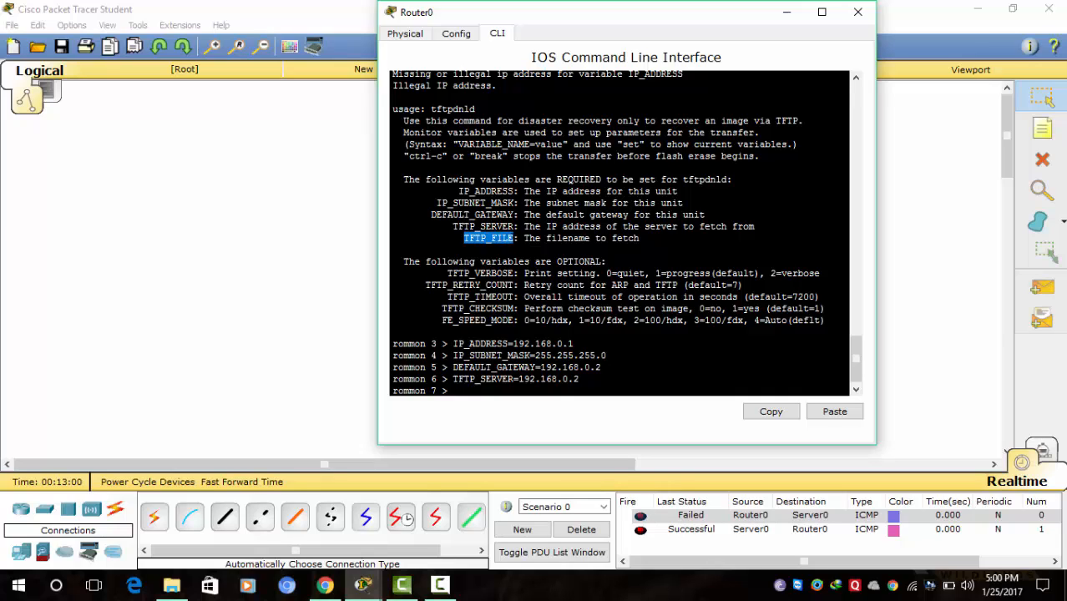
{"action": "right_click", "coordinate": [503, 239]}
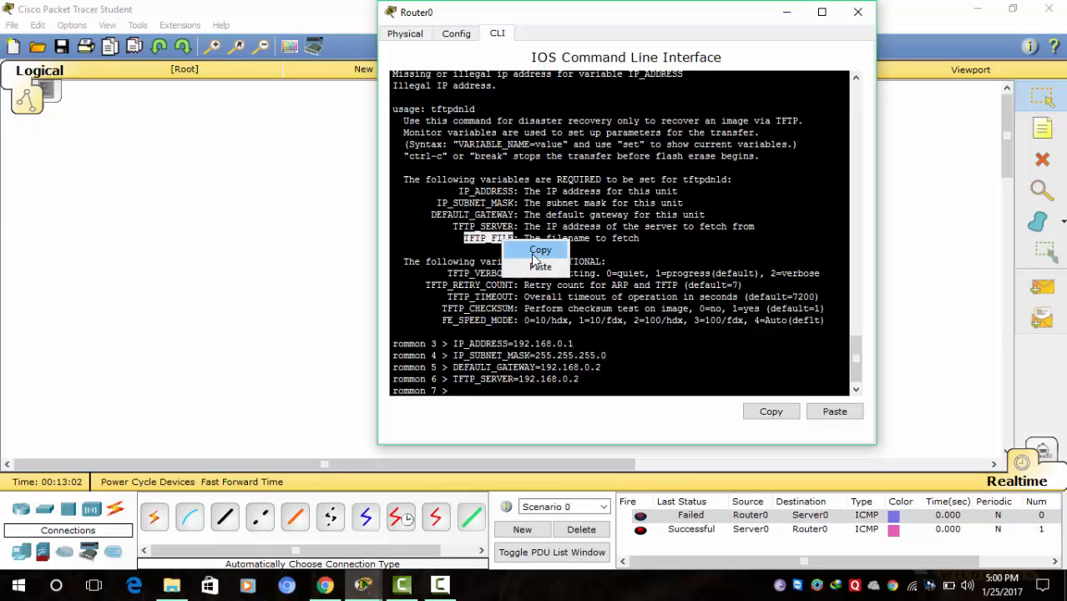
{"action": "left_click", "coordinate": [538, 251]}
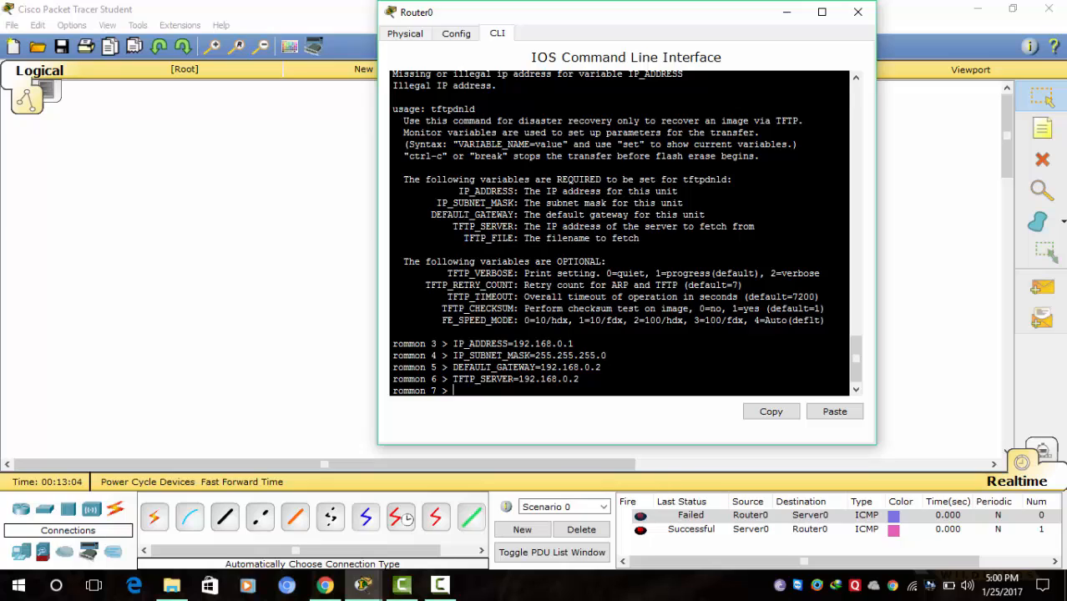
{"action": "right_click", "coordinate": [455, 390]}
{"action": "left_click", "coordinate": [489, 417]}
{"action": "type", "text": "=IOS"}
- Apply TFTP_FILE=IOS, review the variables with 'set', and launch tftpdnld
{"action": "key", "text": "Return"}
{"action": "type", "text": "s"}
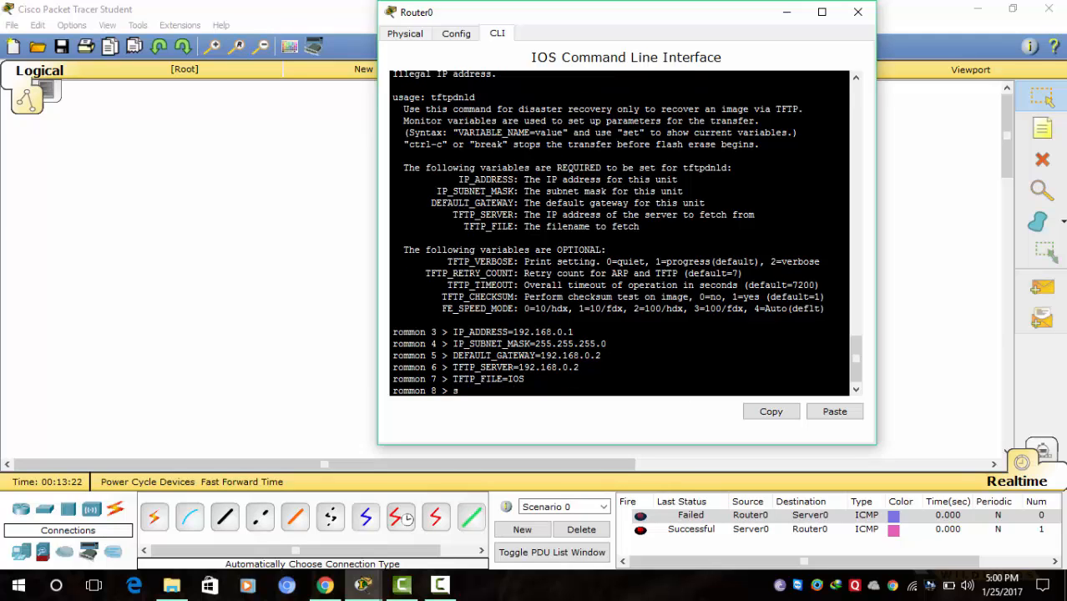
{"action": "type", "text": "et"}
{"action": "key", "text": "Return"}
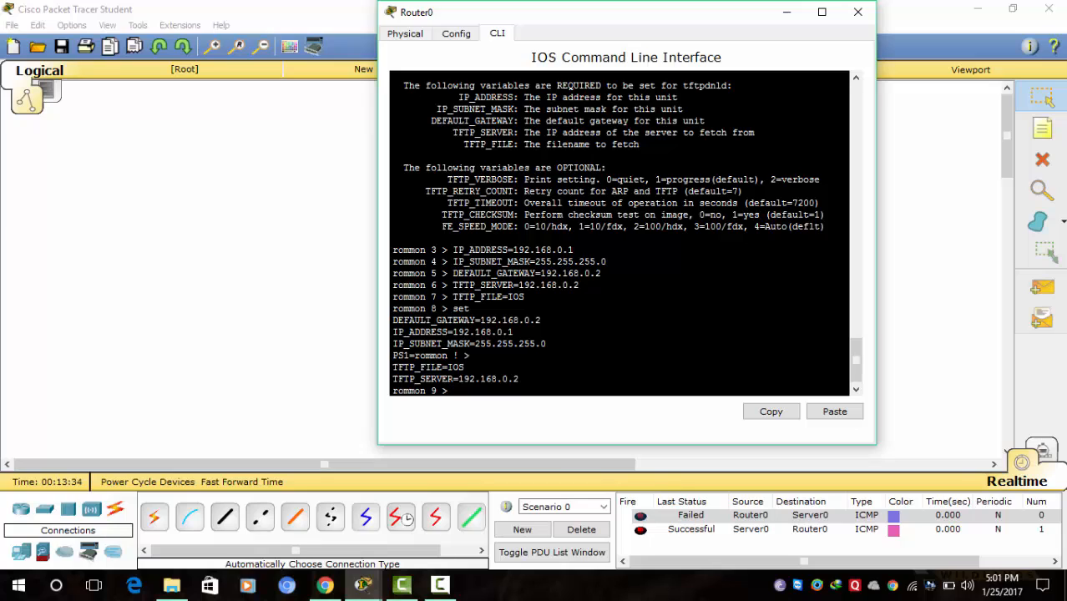
{"action": "type", "text": "tftpdnld"}
{"action": "key", "text": "Return"}
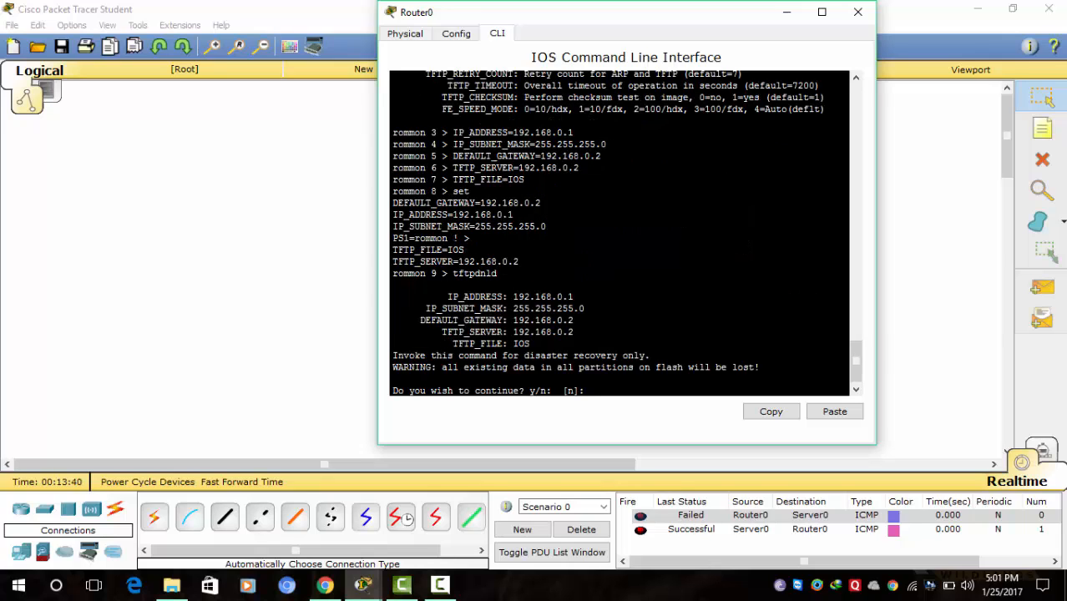
- Confirm the flash erase and download, reset the router, and decline the setup dialog
{"action": "type", "text": "y"}
{"action": "key", "text": "Return"}
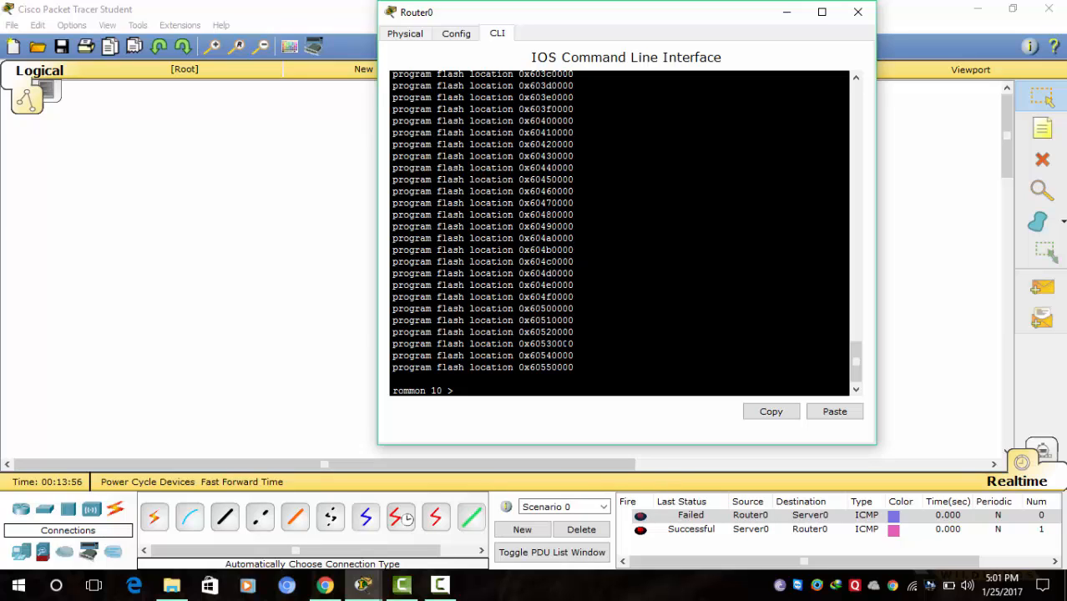
{"action": "type", "text": "reset"}
{"action": "key", "text": "Return"}
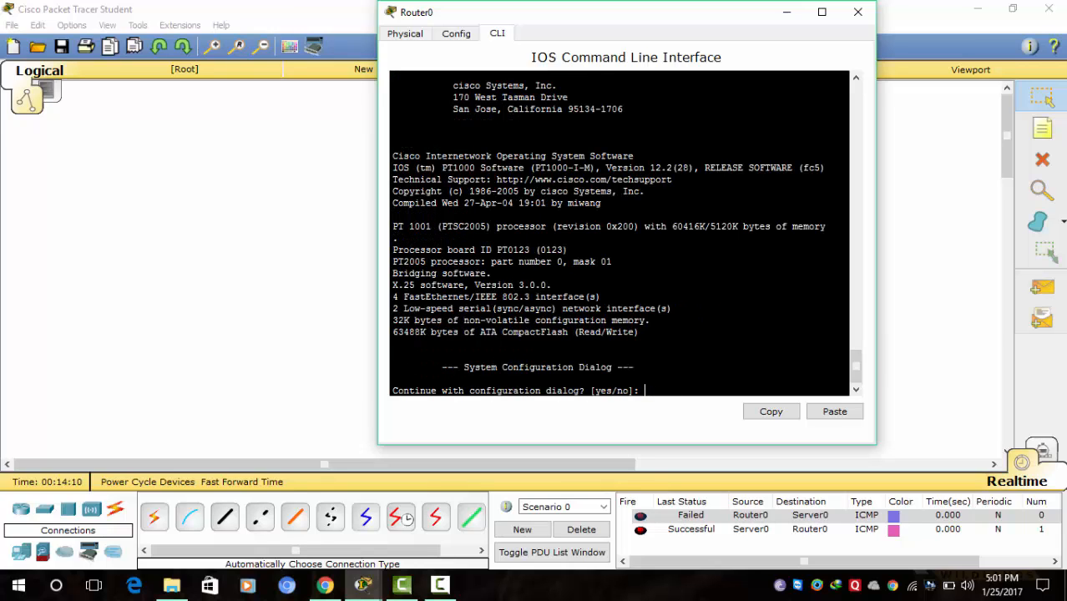
{"action": "type", "text": "no"}
{"action": "key", "text": "Return"}
{"action": "key", "text": "Return"}
{"action": "key", "text": "Return"}
{"action": "key", "text": "Return"}
{"action": "key", "text": "Return"}
{"action": "key", "text": "Return"}
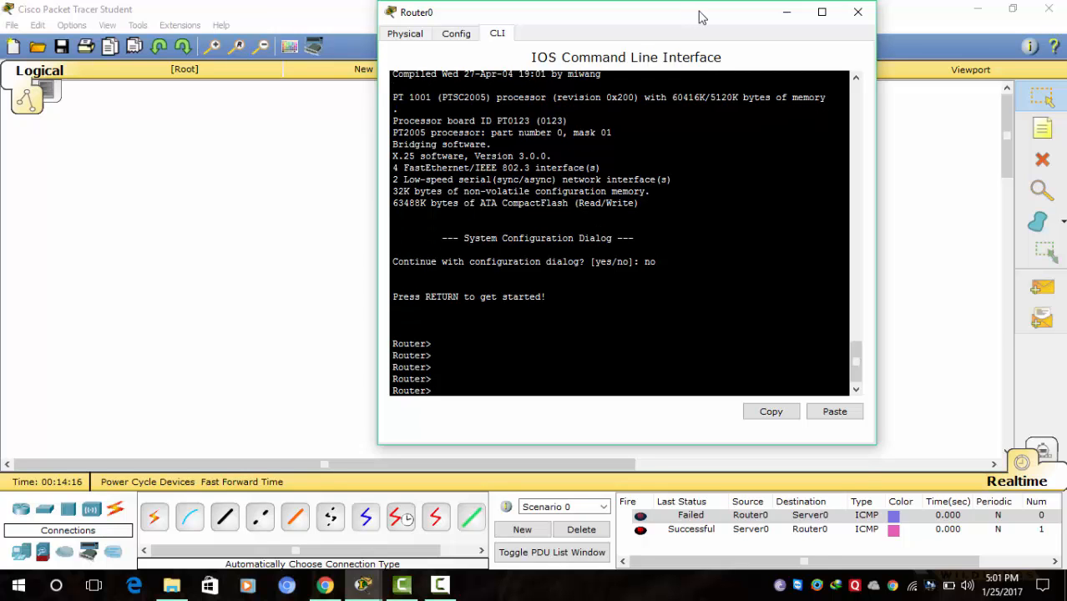
- Enter privileged and global configuration mode and set the hostname to R1
{"action": "left_click_drag", "start_coordinate": [702, 17], "coordinate": [672, 84]}
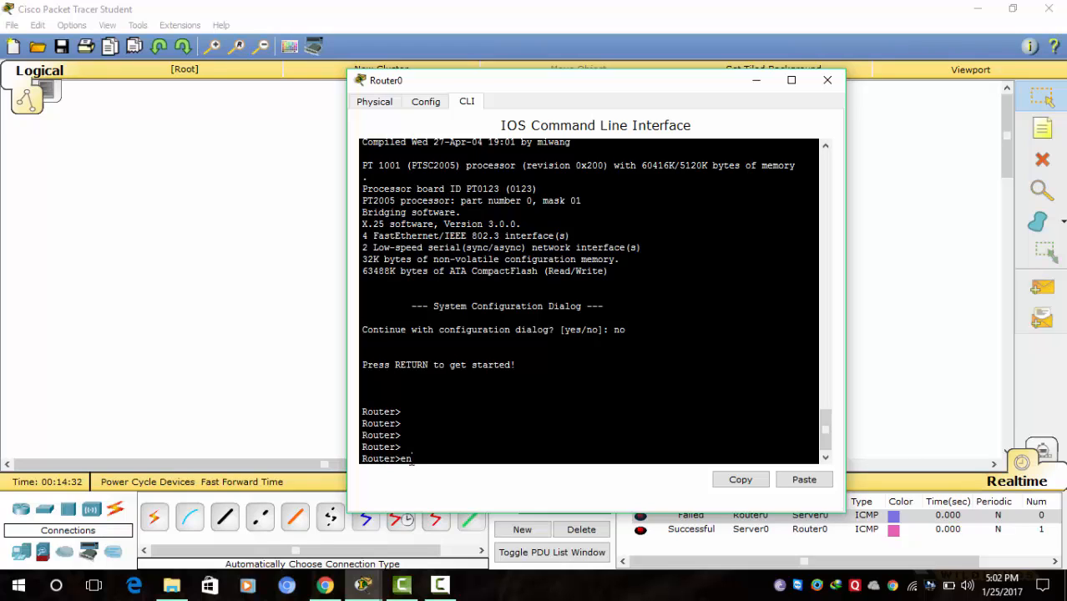
{"action": "key", "text": "Return"}
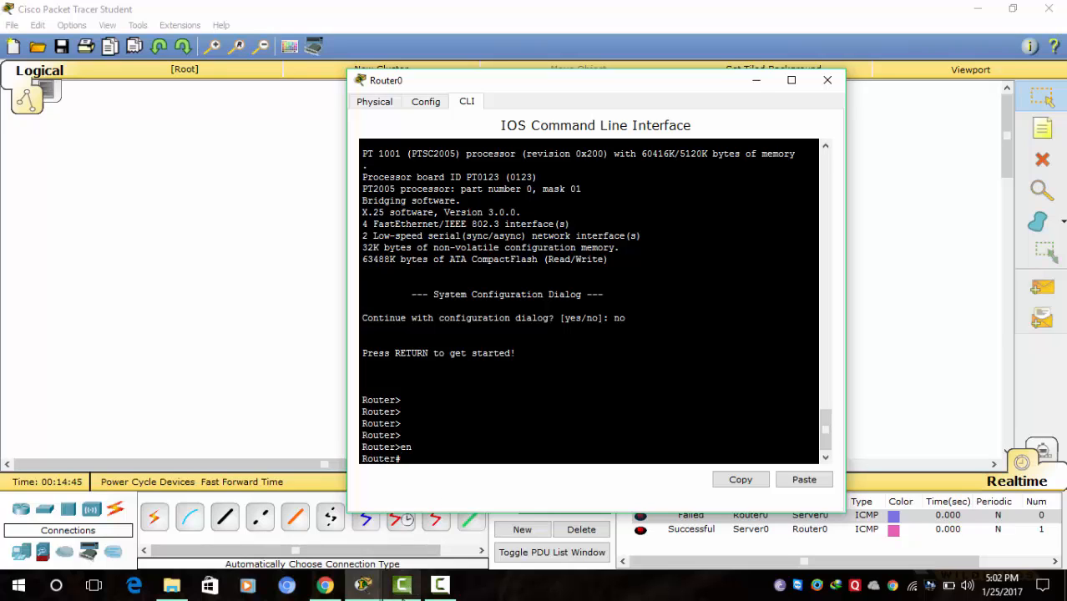
{"action": "left_click", "coordinate": [445, 589]}
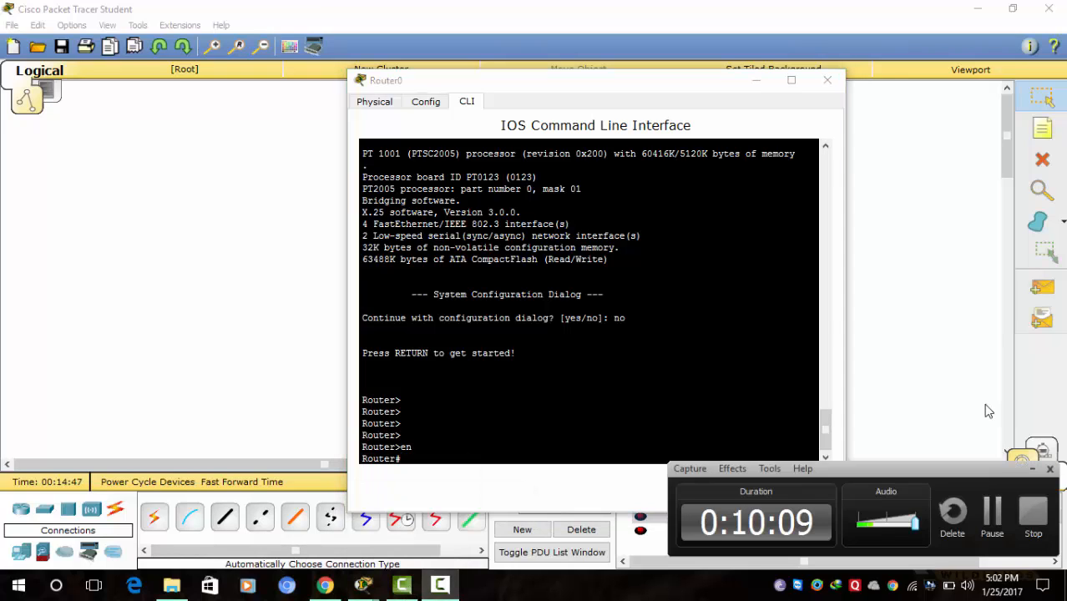
{"action": "left_click", "coordinate": [992, 513]}
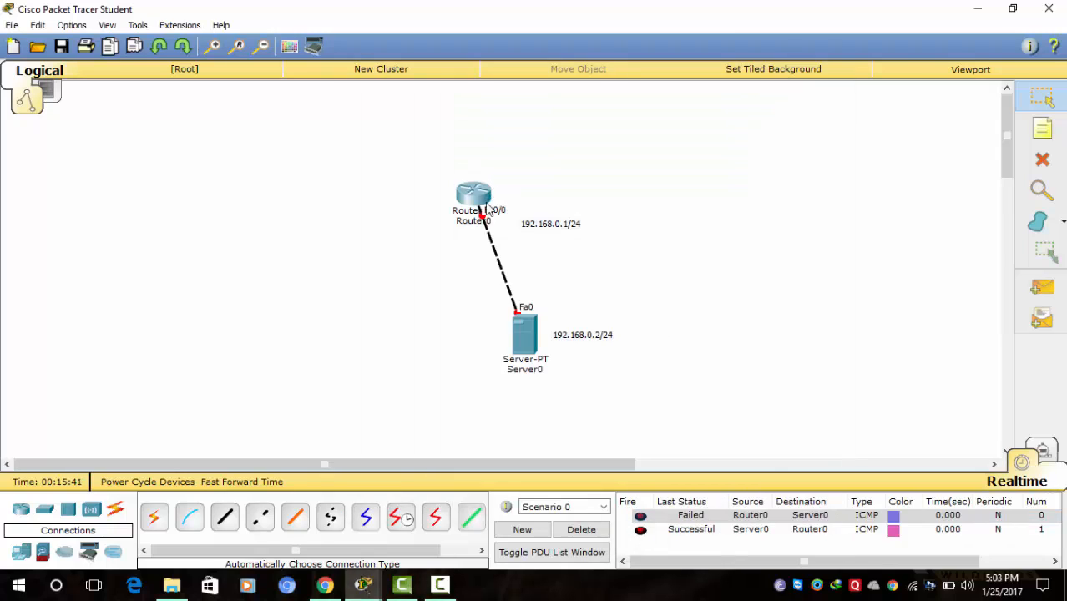
{"action": "left_click", "coordinate": [473, 198]}
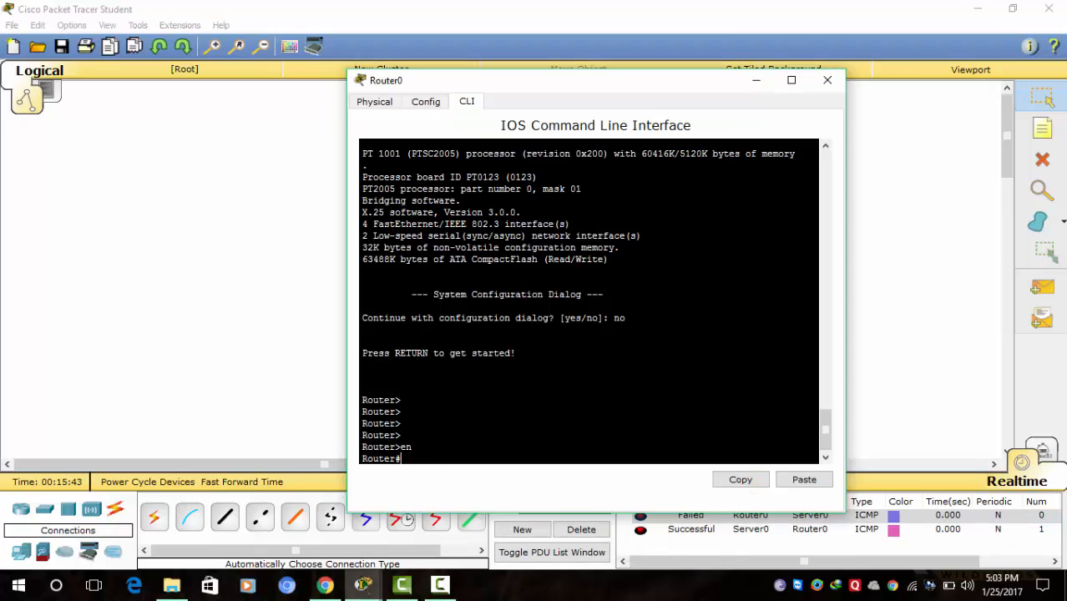
{"action": "type", "text": "nf t"}
{"action": "key", "text": "Return"}
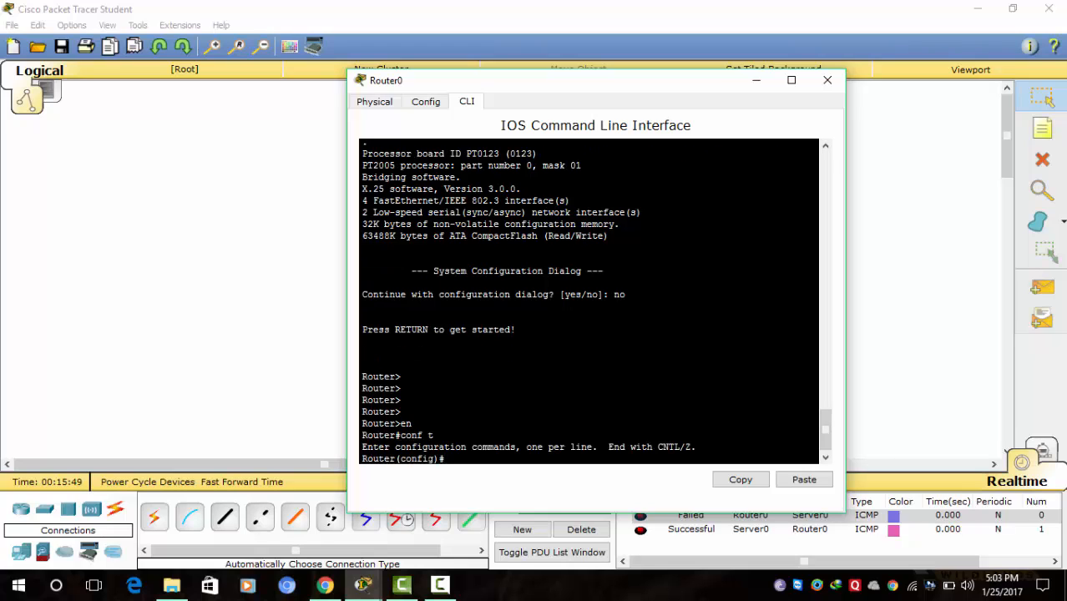
{"action": "type", "text": "ho R1"}
{"action": "key", "text": "Return"}
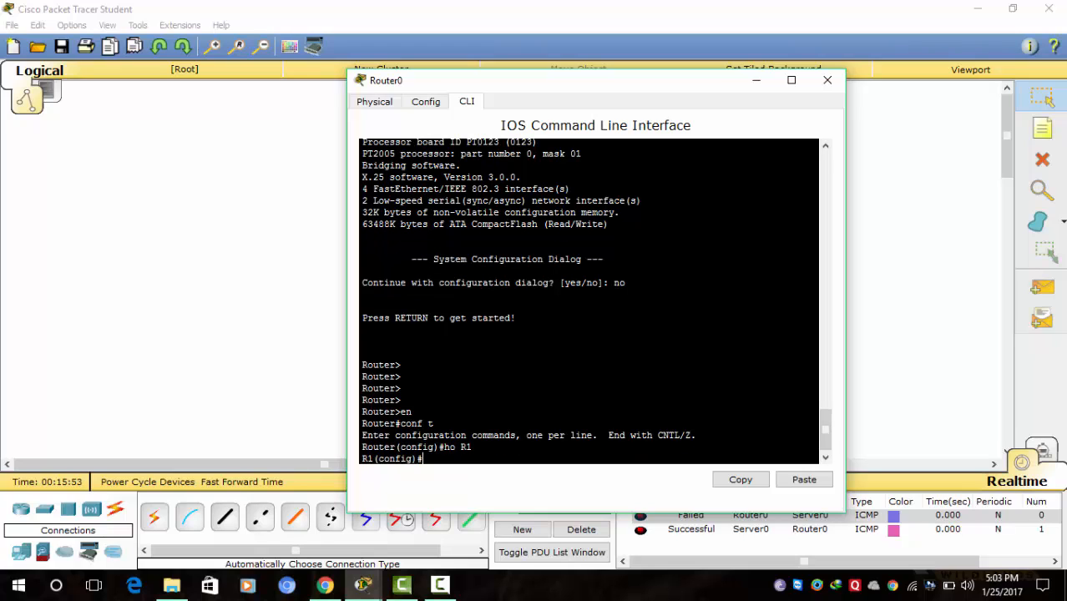
{"action": "type", "text": "int"}
- Assign 192.168.0.1 255.255.255.0 to interface FastEthernet0/0
{"action": "left_click_drag", "start_coordinate": [684, 89], "coordinate": [681, 118]}
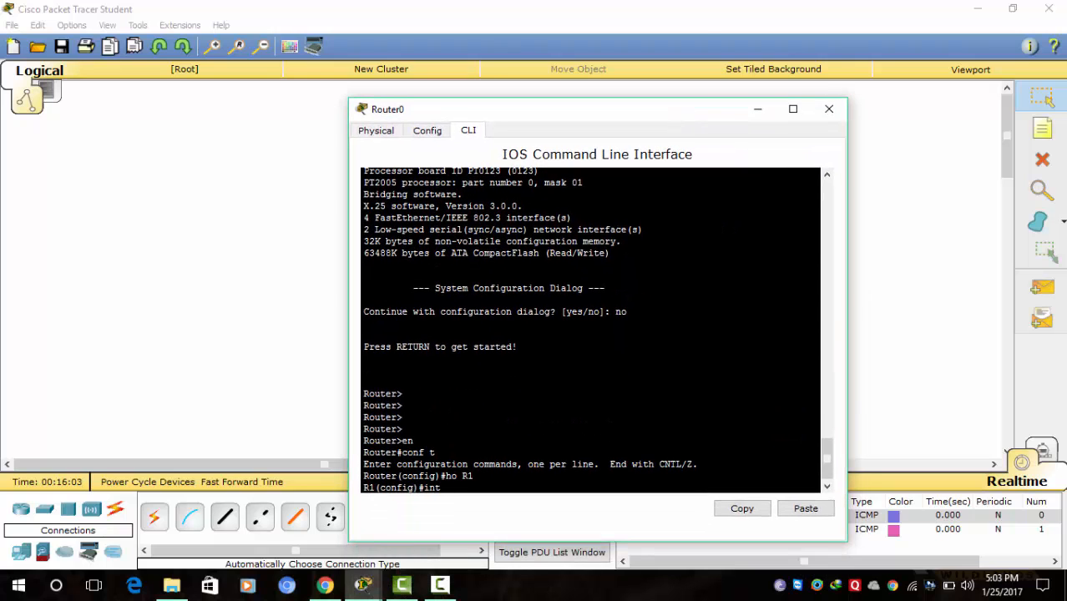
{"action": "double_click", "coordinate": [653, 116]}
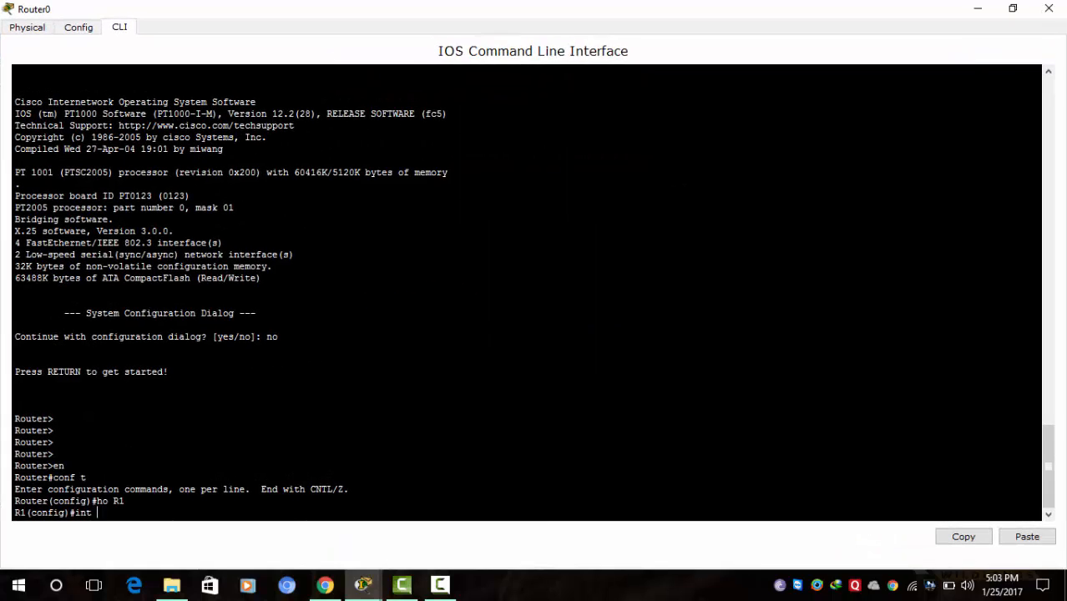
{"action": "left_click", "coordinate": [1012, 9]}
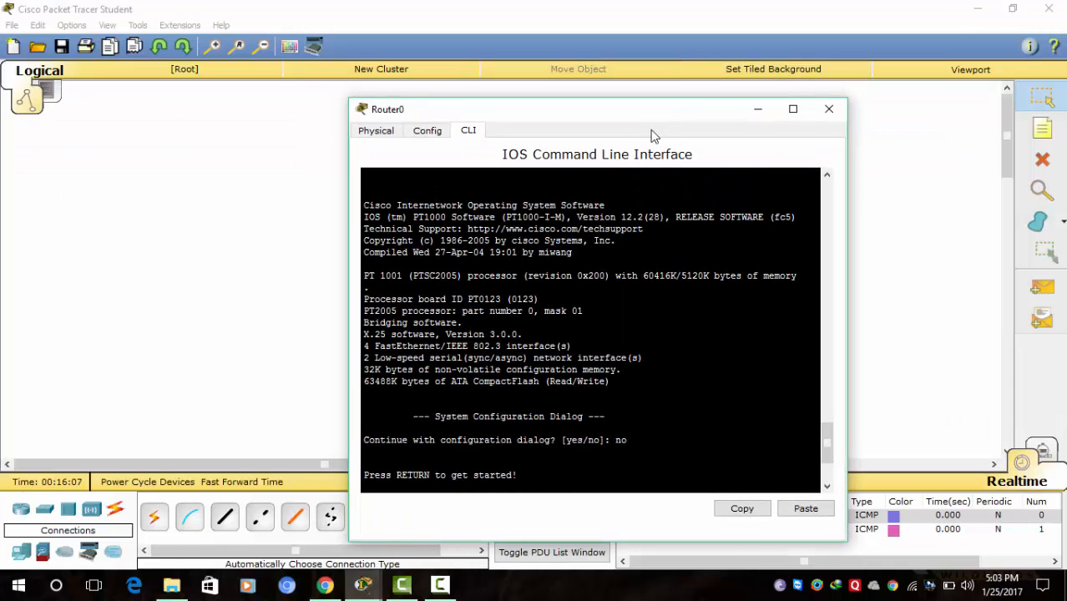
{"action": "mouse_move", "coordinate": [634, 103]}
{"action": "left_mouse_down"}
{"action": "mouse_move", "coordinate": [665, 331]}
{"action": "mouse_move", "coordinate": [639, 121]}
{"action": "left_mouse_up"}
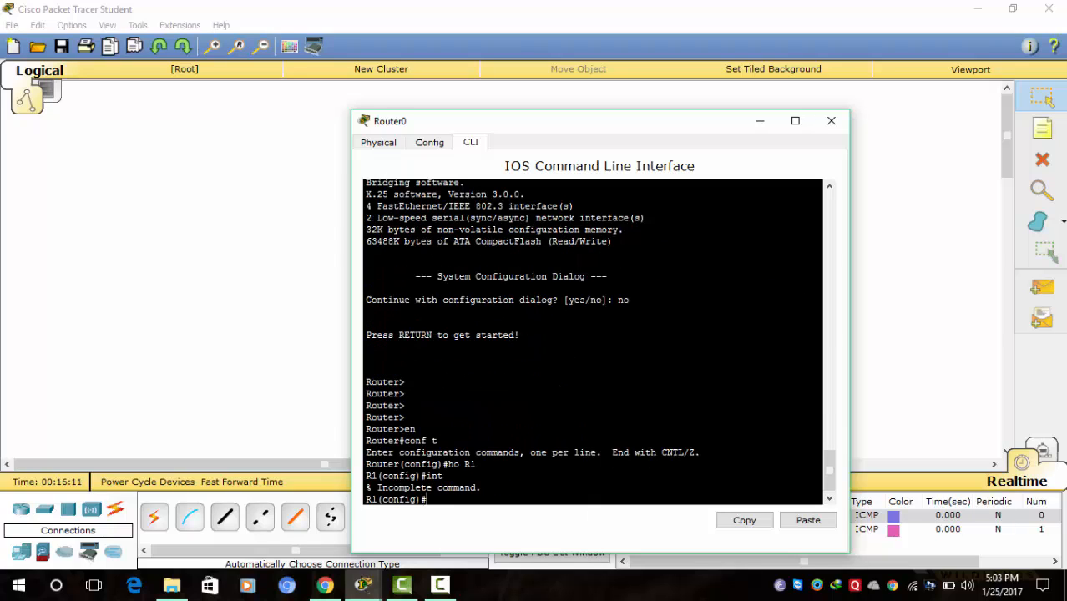
{"action": "key", "text": "Return"}
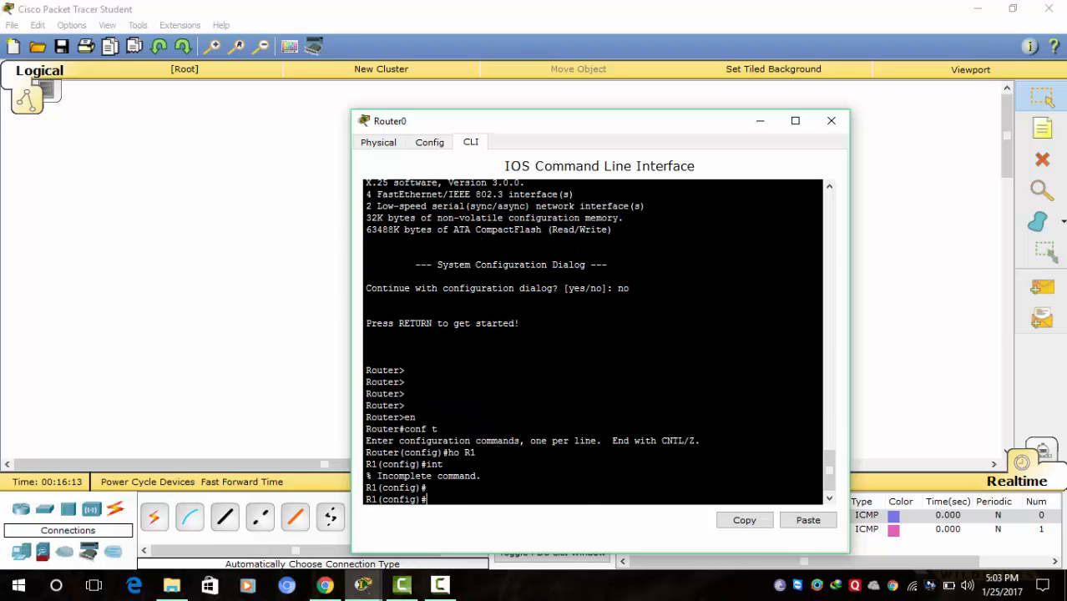
{"action": "type", "text": "int fa0/0"}
{"action": "key", "text": "Return"}
{"action": "type", "text": "ip "}
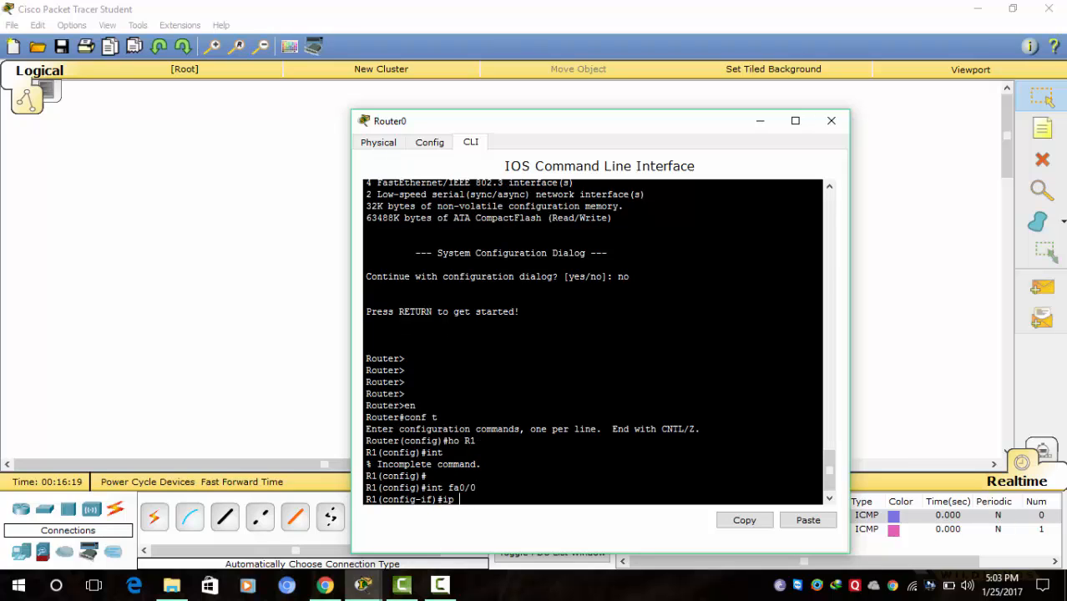
{"action": "type", "text": "add 192.168.0.1 255.2"}
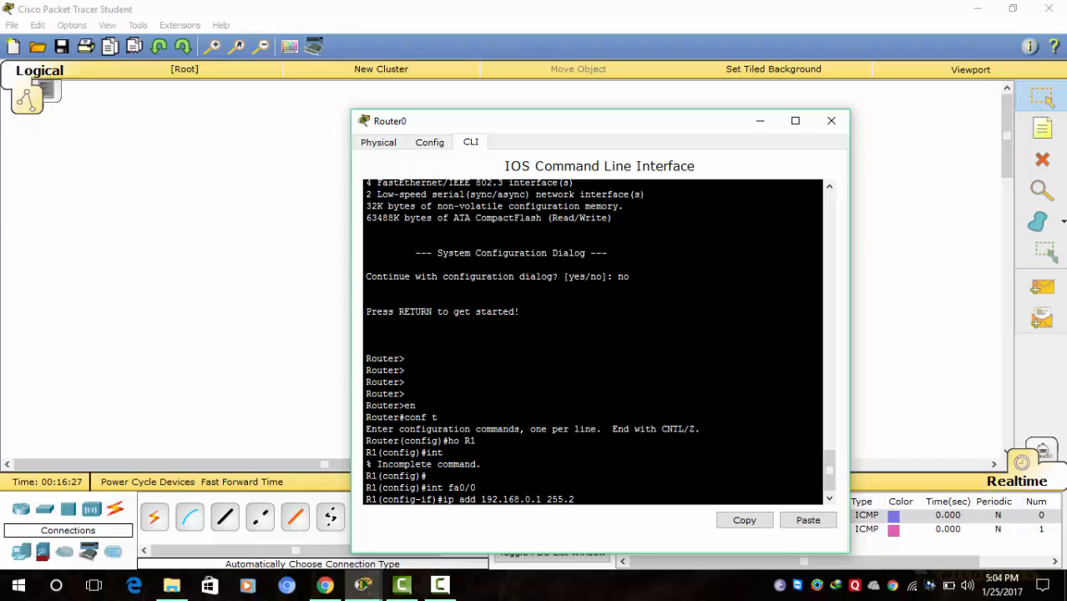
{"action": "type", "text": "55.255.0"}
{"action": "key", "text": "Return"}
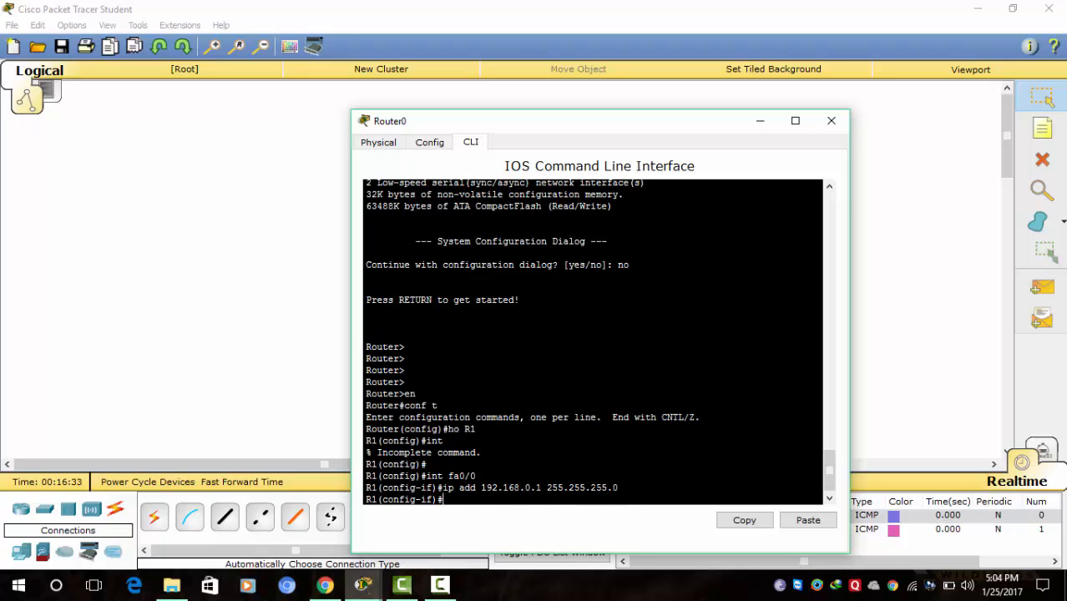
- Bring FastEthernet0/0 up with 'no shutdown' and return to privileged mode with Ctrl+Z
{"action": "type", "text": "no sh"}
{"action": "key", "text": "Return"}
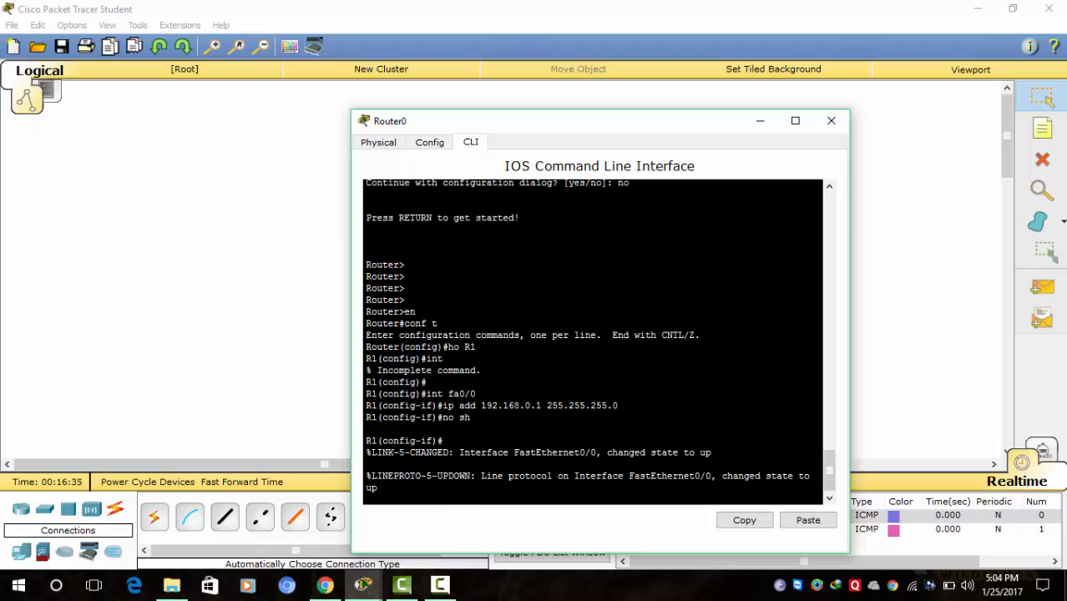
{"action": "key", "text": "Return"}
{"action": "key", "text": "Return"}
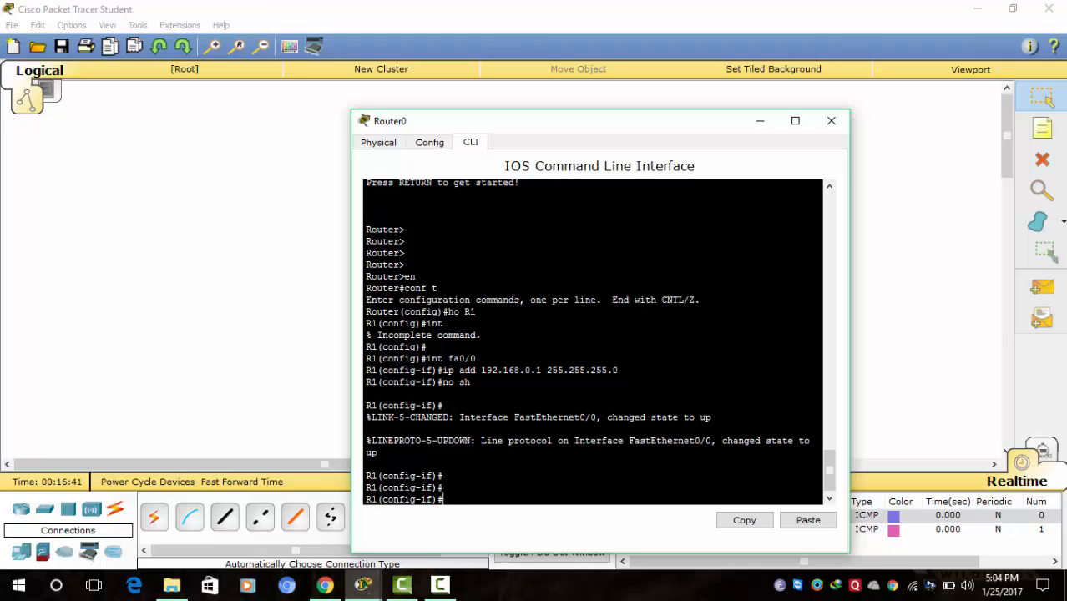
{"action": "left_click_drag", "start_coordinate": [829, 479], "coordinate": [820, 503]}
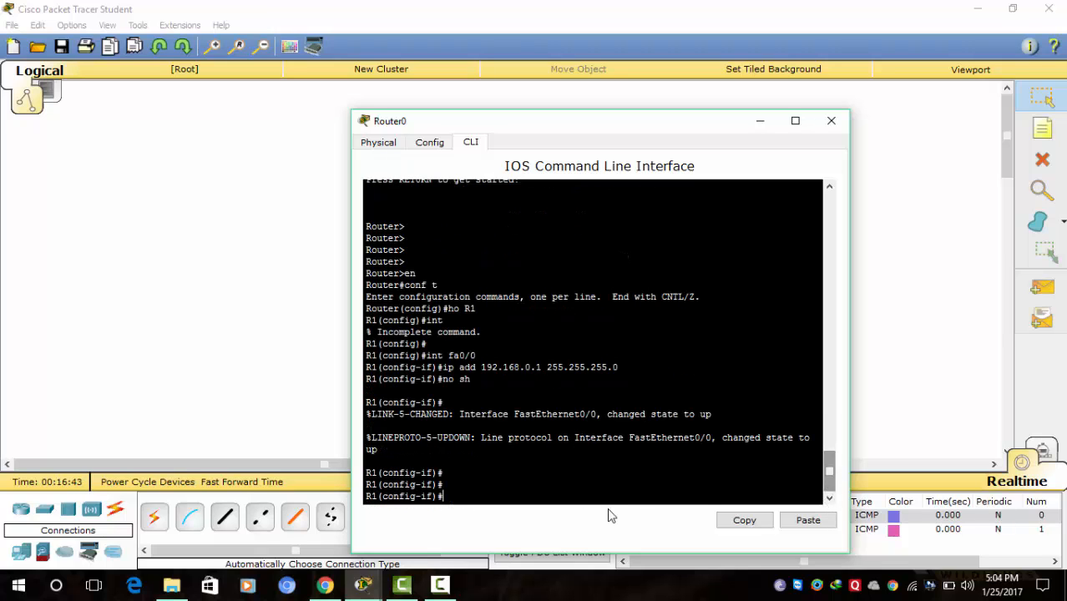
{"action": "key", "text": "ctrl+z"}
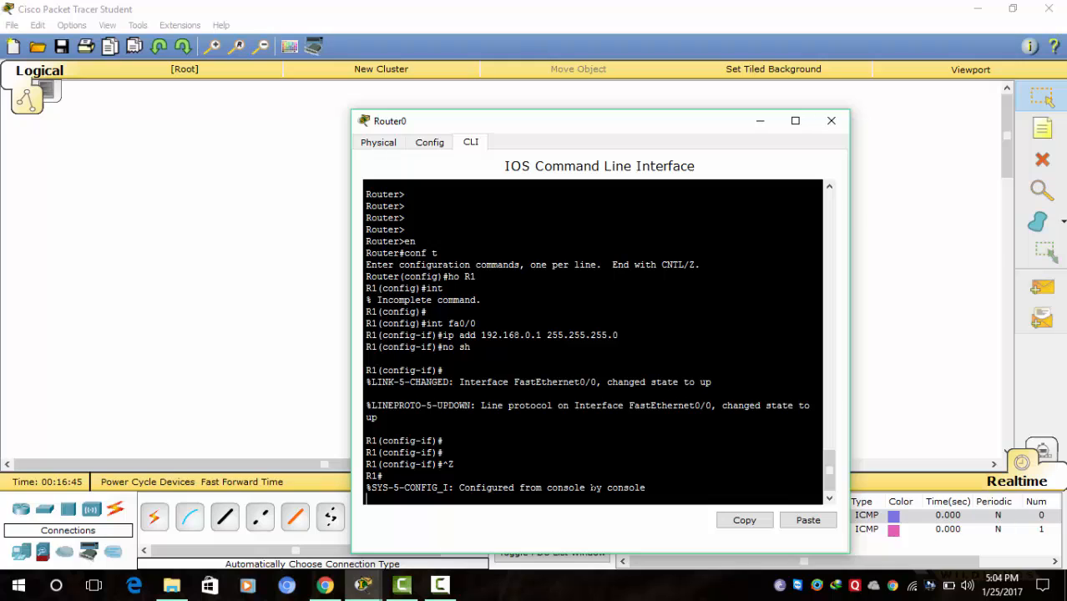
{"action": "key", "text": "Return"}
{"action": "key", "text": "Return"}
{"action": "key", "text": "Return"}
{"action": "key", "text": "Return"}
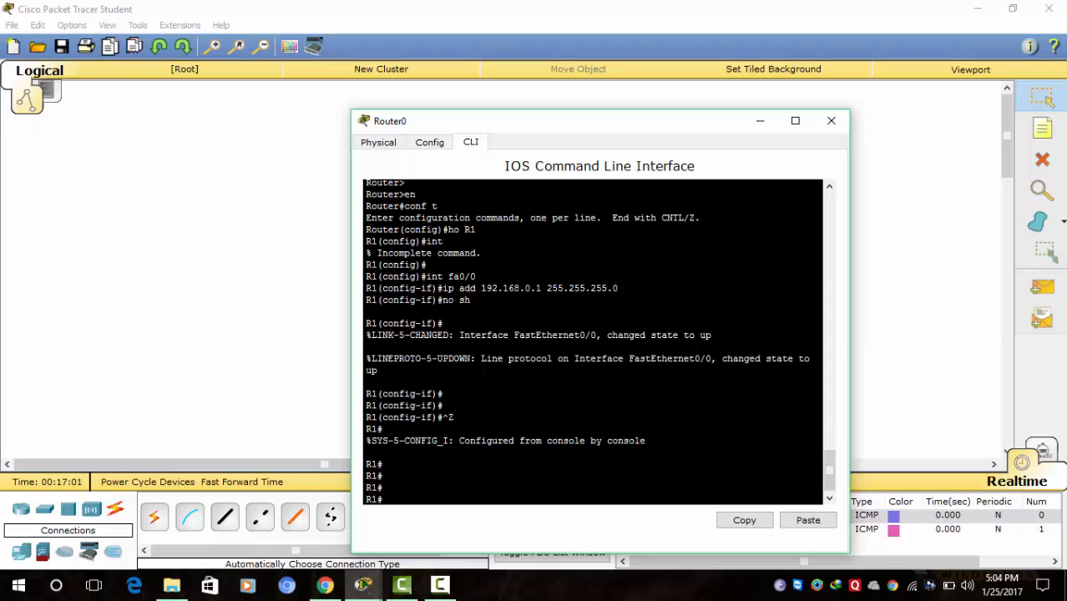
- Enter global configuration and select VTY lines 0 to 4
{"action": "type", "text": "li"}
{"action": "key", "text": "Return"}
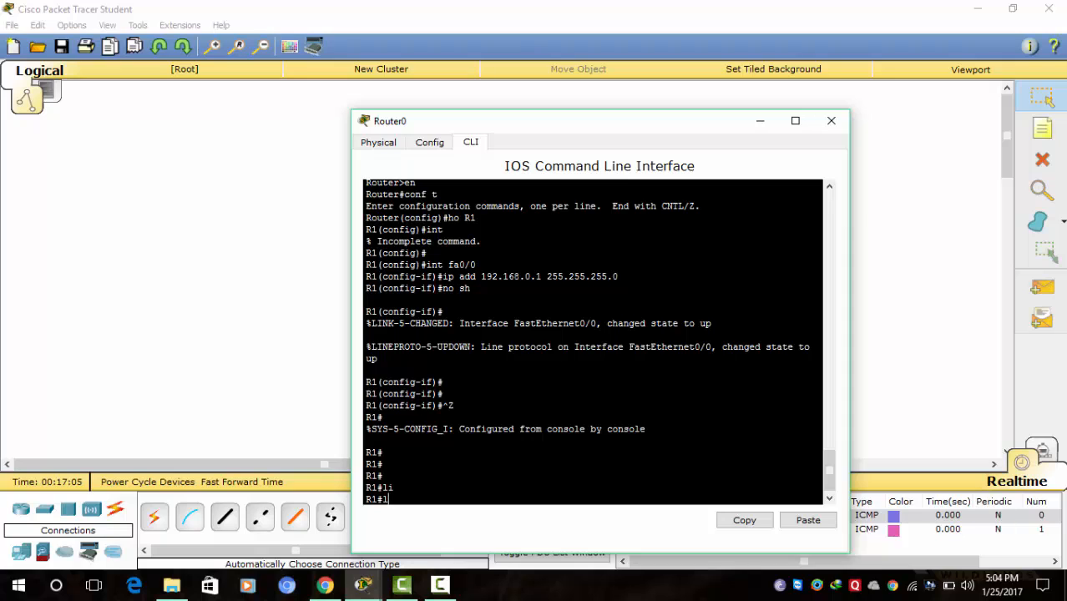
{"action": "type", "text": "conf t"}
{"action": "key", "text": "Return"}
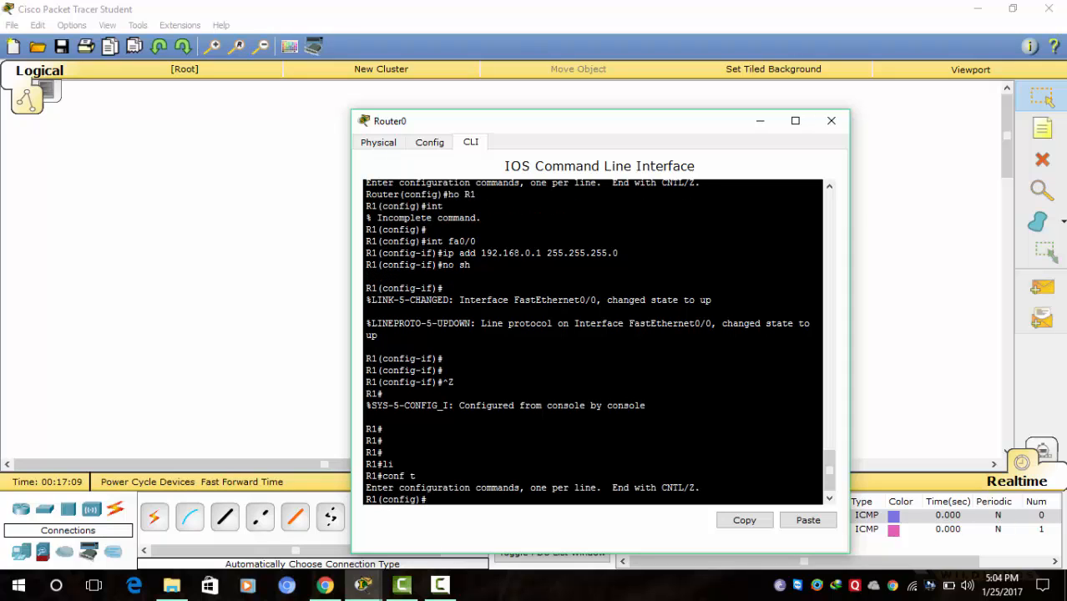
{"action": "type", "text": "li"}
{"action": "key", "text": "Tab"}
{"action": "type", "text": "vty"}
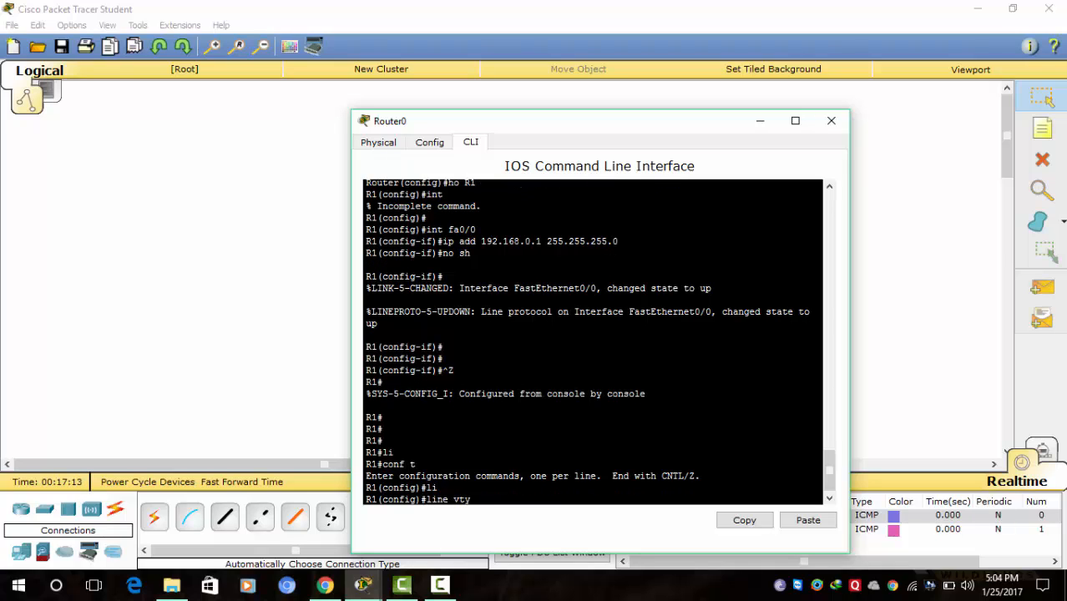
{"action": "type", "text": " 0 4"}
{"action": "key", "text": "Return"}
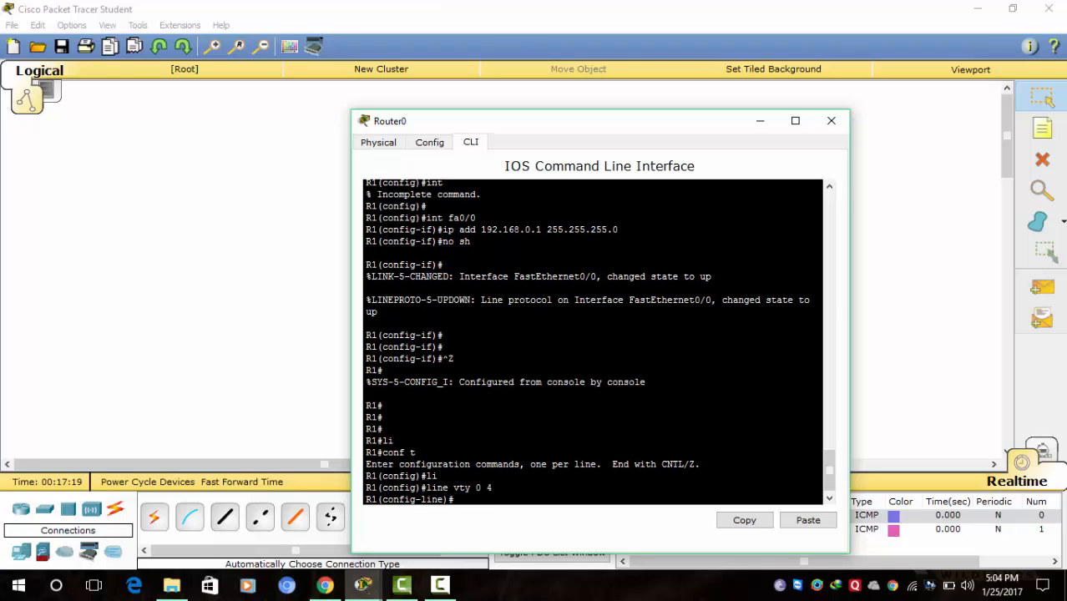
- Set the VTY line password
{"action": "type", "text": "pa"}
{"action": "key", "text": "Return"}
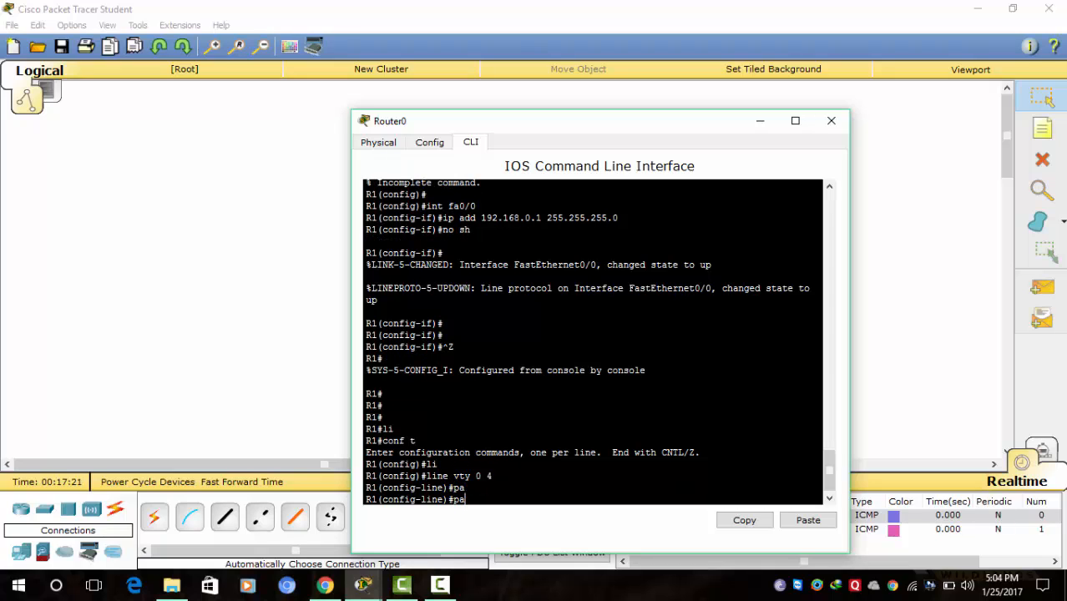
{"action": "type", "text": "s"}
{"action": "key", "text": "Tab"}
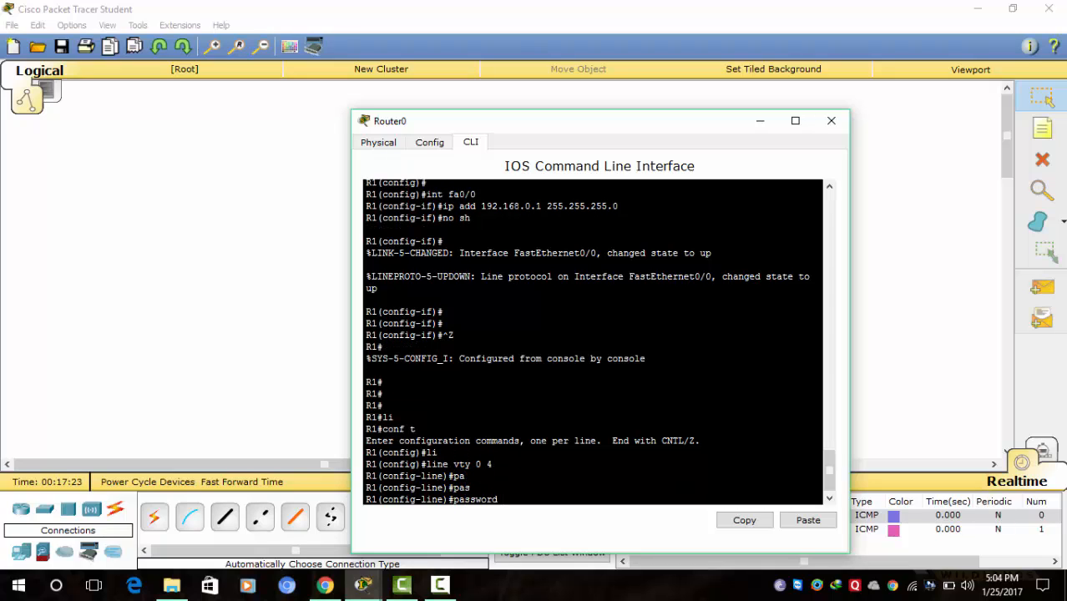
{"action": "type", "text": "cisco"}
{"action": "key", "text": "Return"}
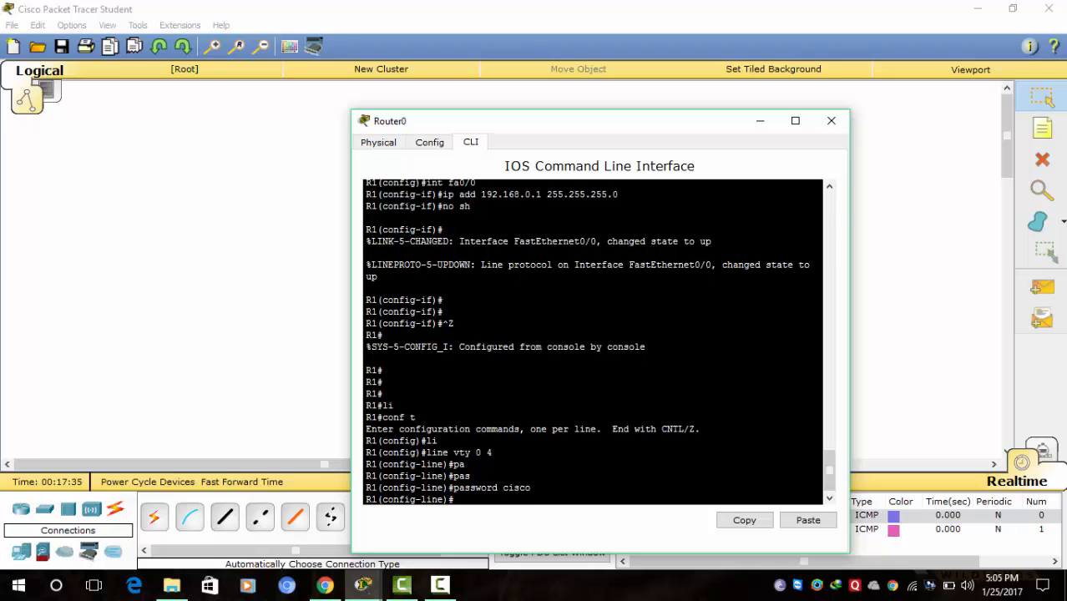
- Require login on the VTY lines and exit back to global configuration
{"action": "type", "text": "lo"}
{"action": "key", "text": "Tab"}
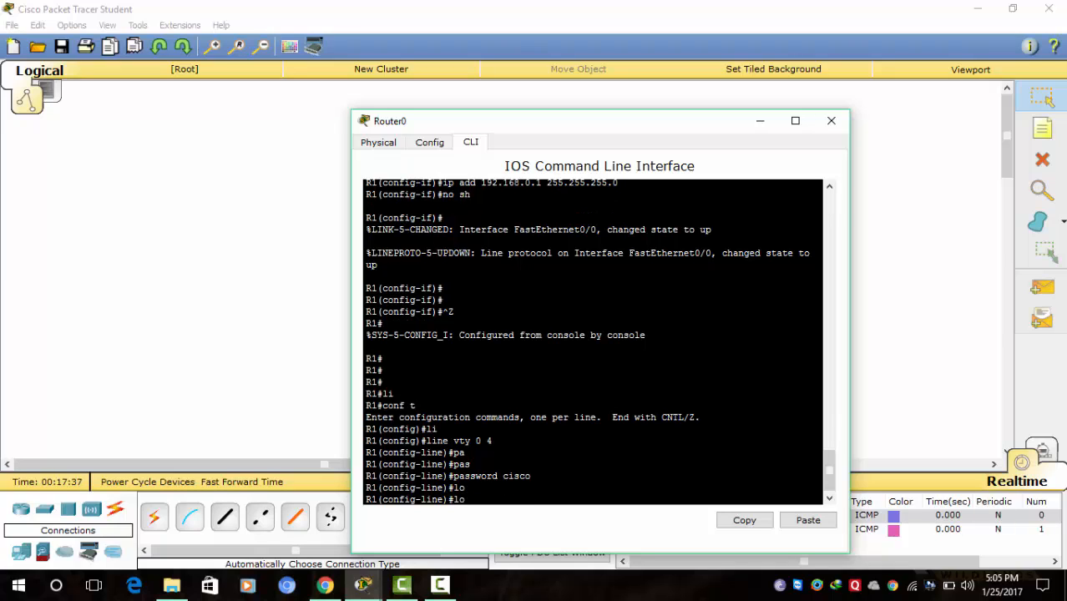
{"action": "type", "text": "g"}
{"action": "key", "text": "Tab"}
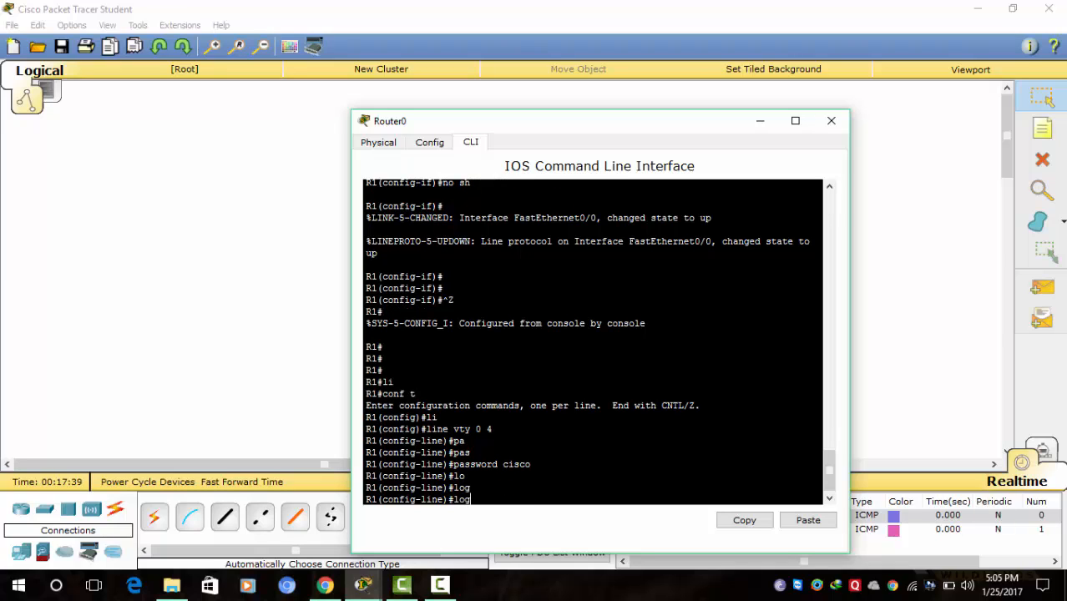
{"action": "type", "text": "i"}
{"action": "key", "text": "Tab"}
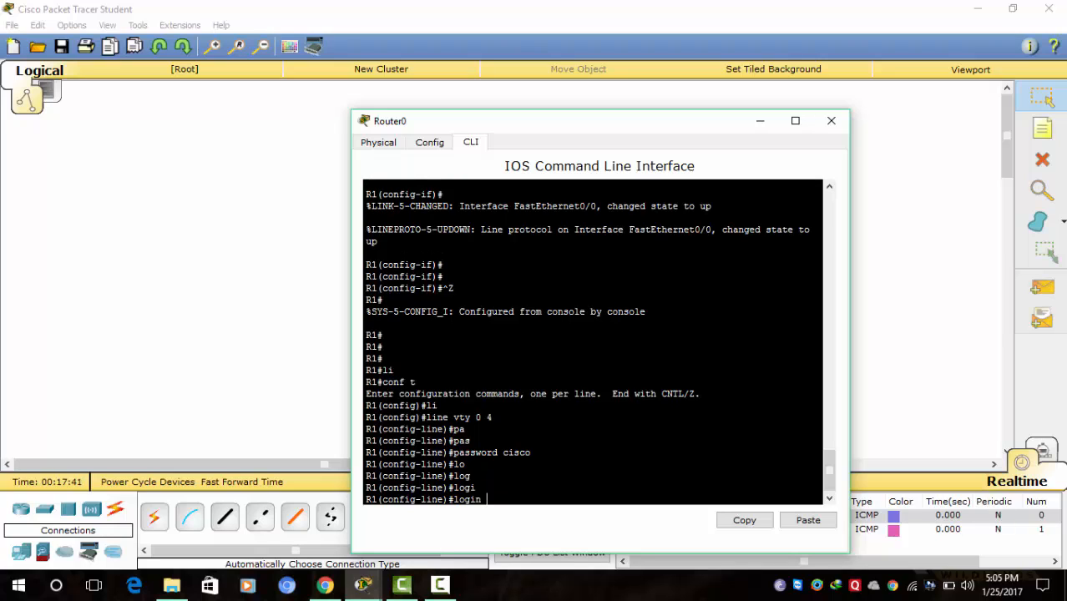
{"action": "key", "text": "Return"}
{"action": "key", "text": "Return"}
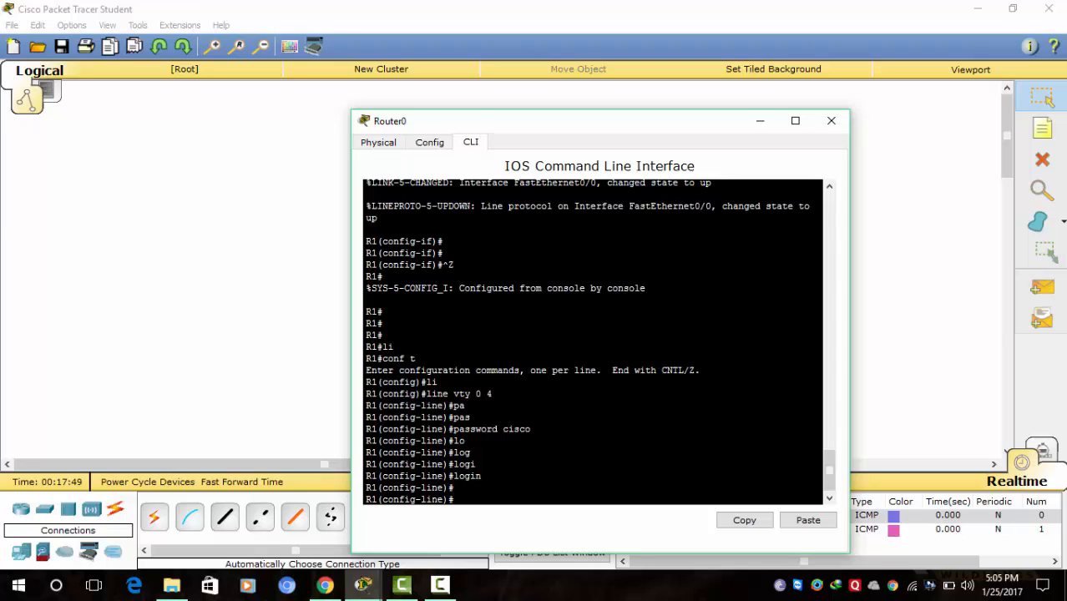
{"action": "type", "text": "exi"}
{"action": "key", "text": "Return"}
{"action": "key", "text": "Return"}
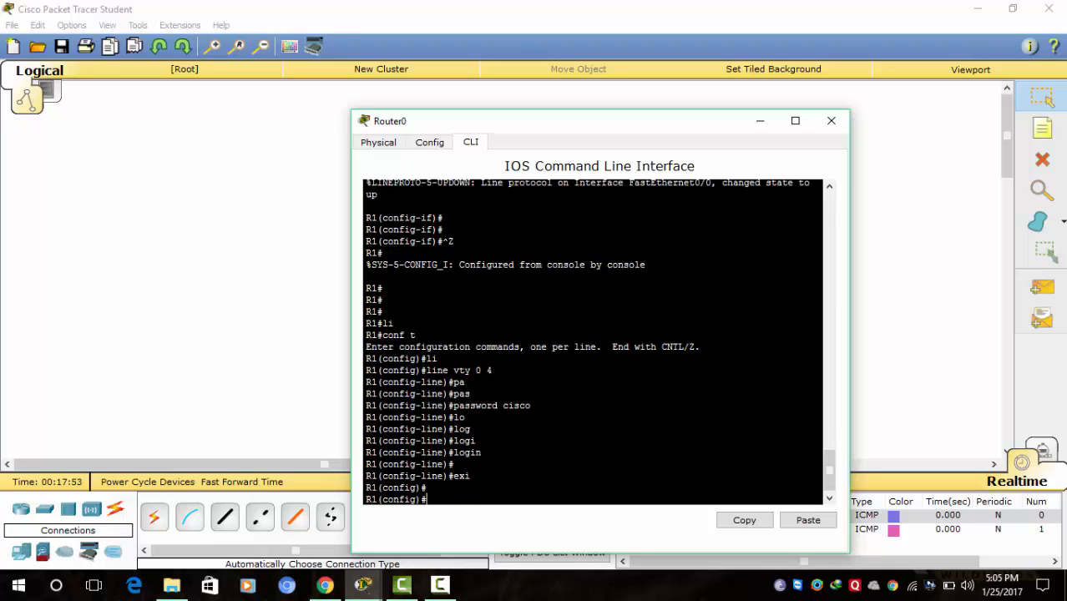
- Configure R1's privileged-mode password with 'enable password' at R1(config)#
{"action": "type", "text": "ena"}
{"action": "key", "text": "Tab"}
{"action": "type", "text": "pass"}
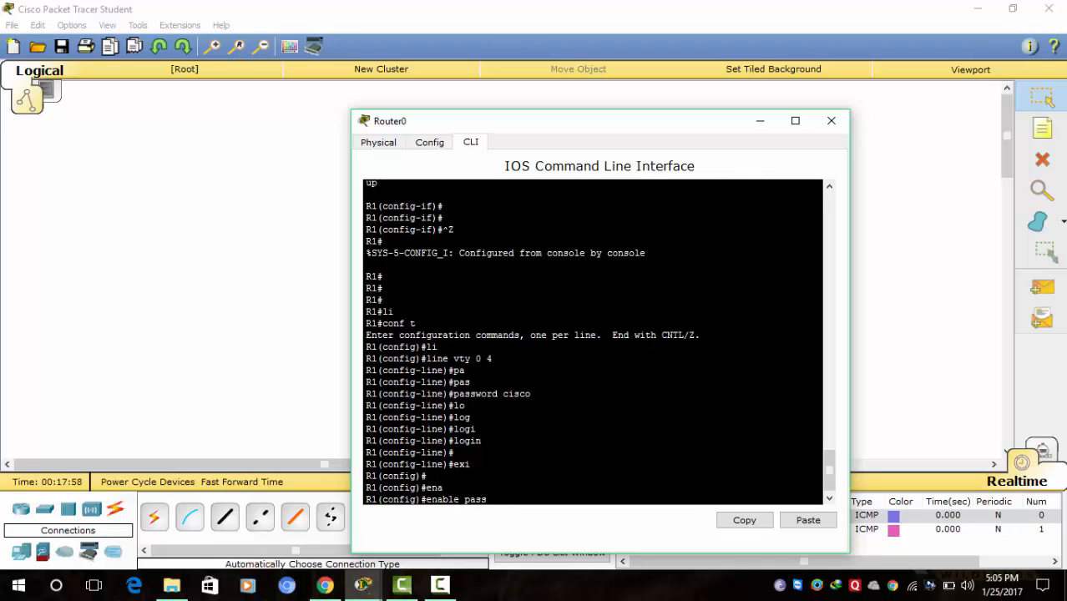
{"action": "key", "text": "Tab"}
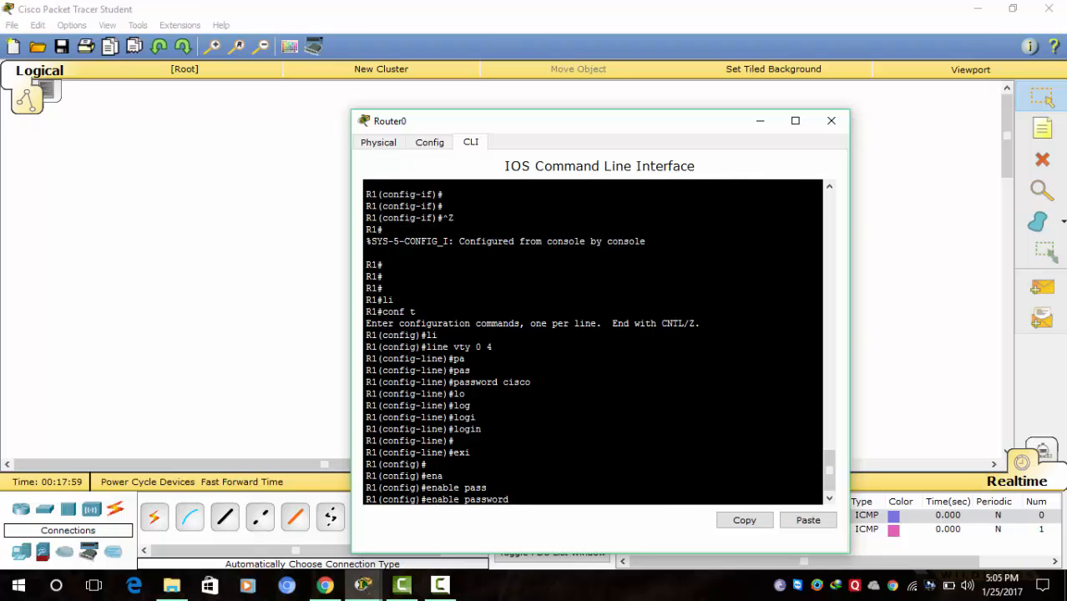
{"action": "type", "text": "cisco"}
{"action": "key", "text": "Return"}
{"action": "key", "text": "Return"}
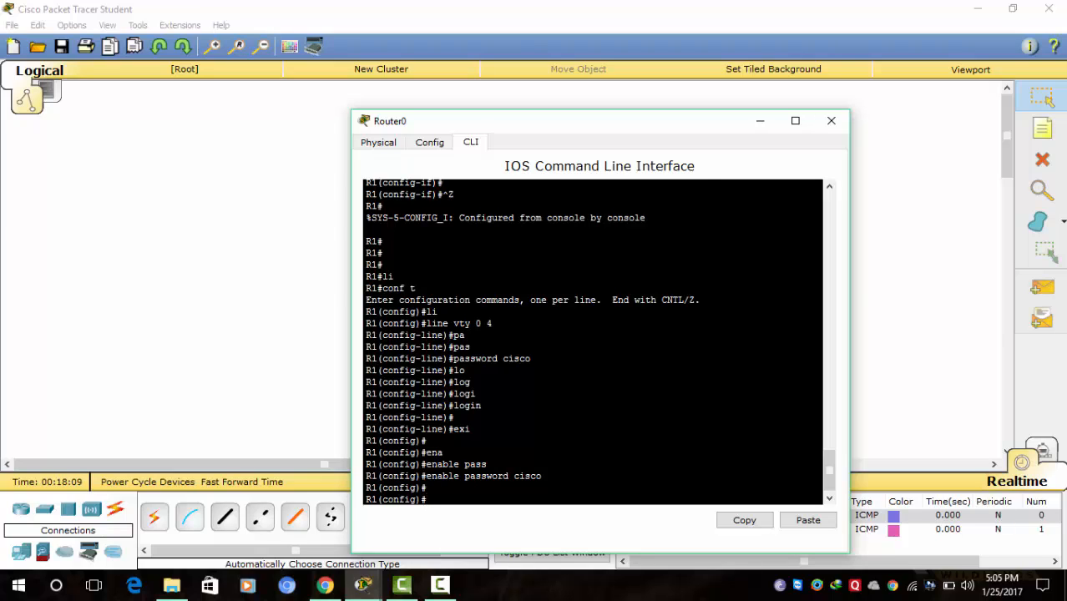
{"action": "left_click_drag", "start_coordinate": [688, 124], "coordinate": [717, 103]}
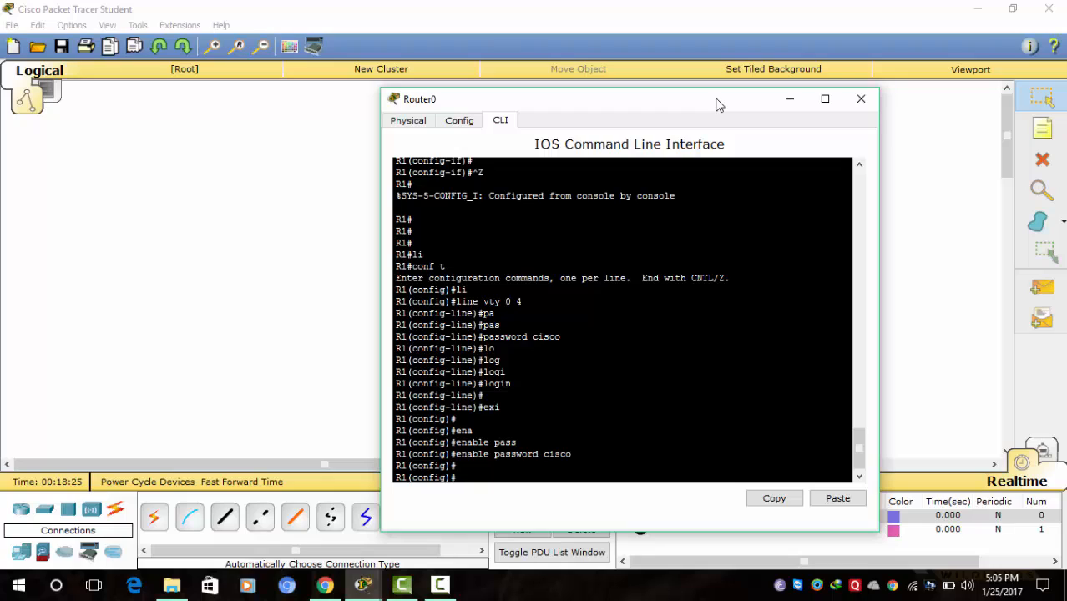
- Send a simple test packet from Server0 to Router0, then bring up Router0's command line
{"action": "left_click", "coordinate": [789, 101]}
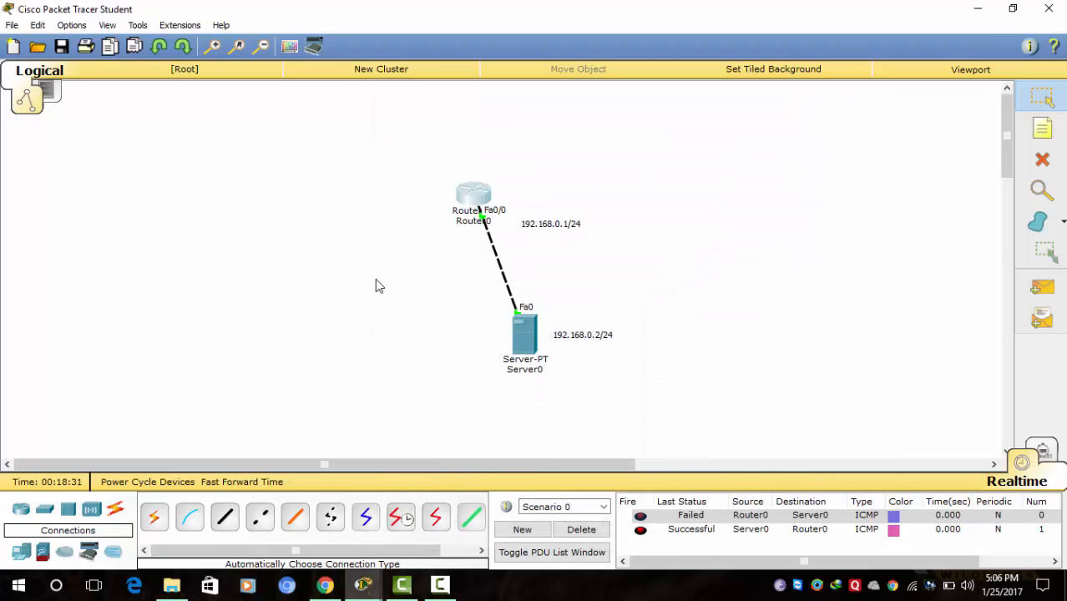
{"action": "left_click", "coordinate": [524, 338]}
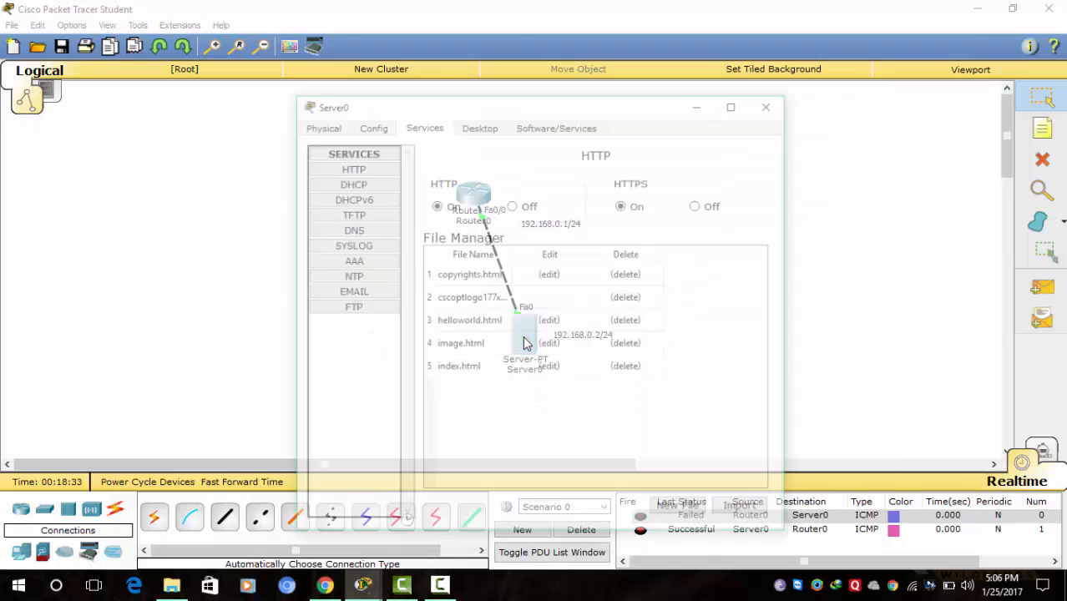
{"action": "left_click", "coordinate": [701, 103]}
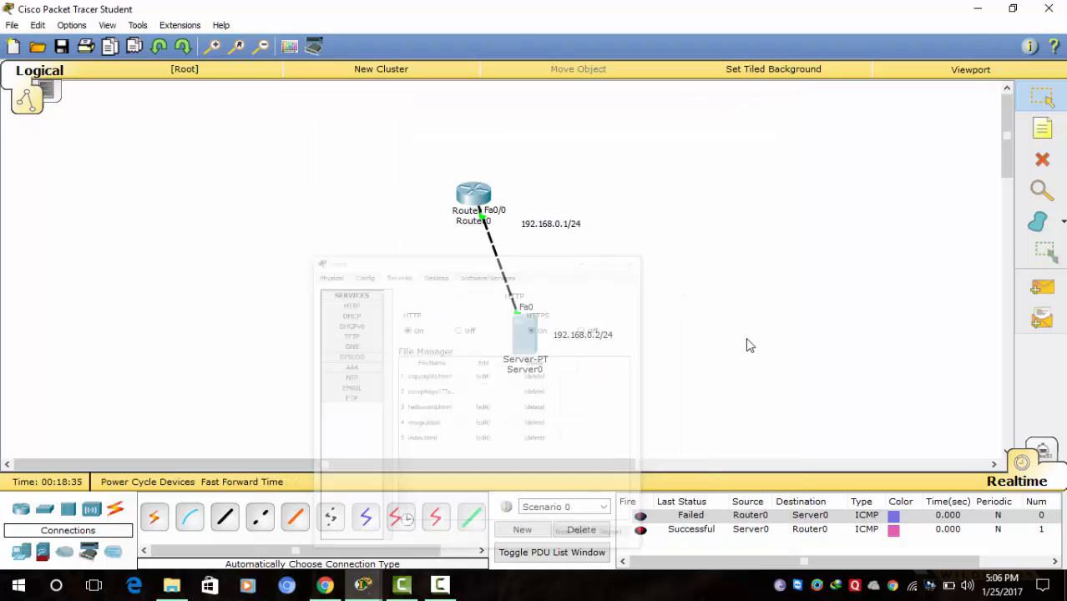
{"action": "left_click", "coordinate": [1042, 287]}
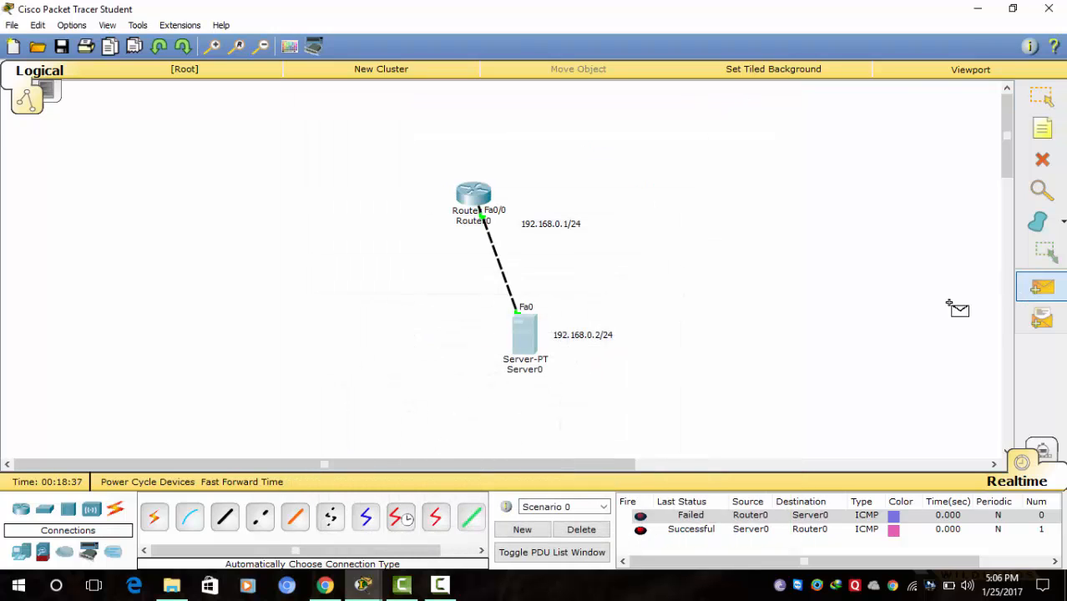
{"action": "left_click", "coordinate": [534, 344]}
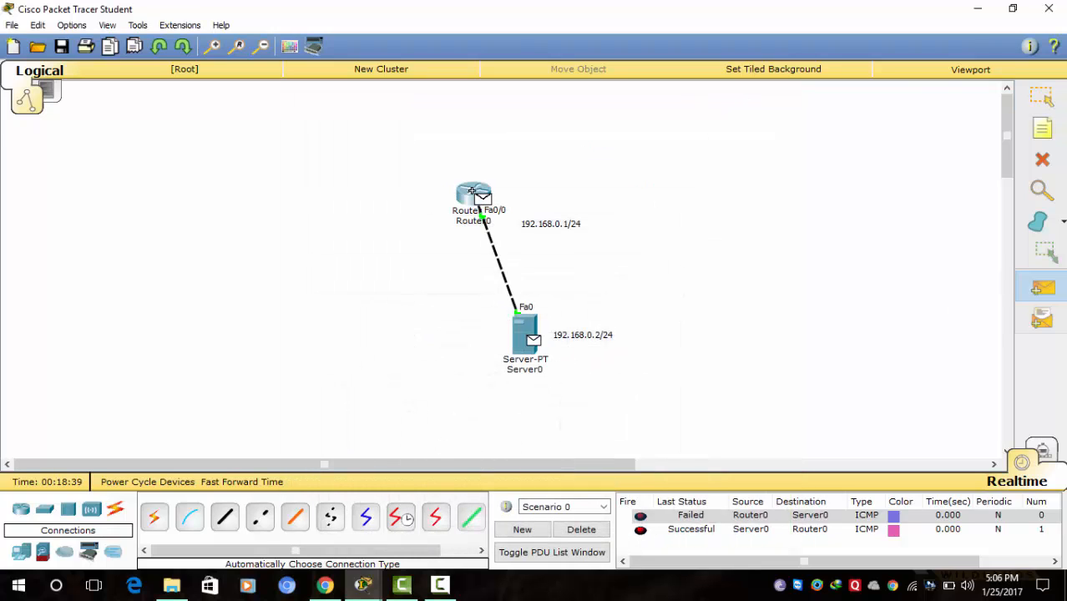
{"action": "left_click", "coordinate": [473, 192]}
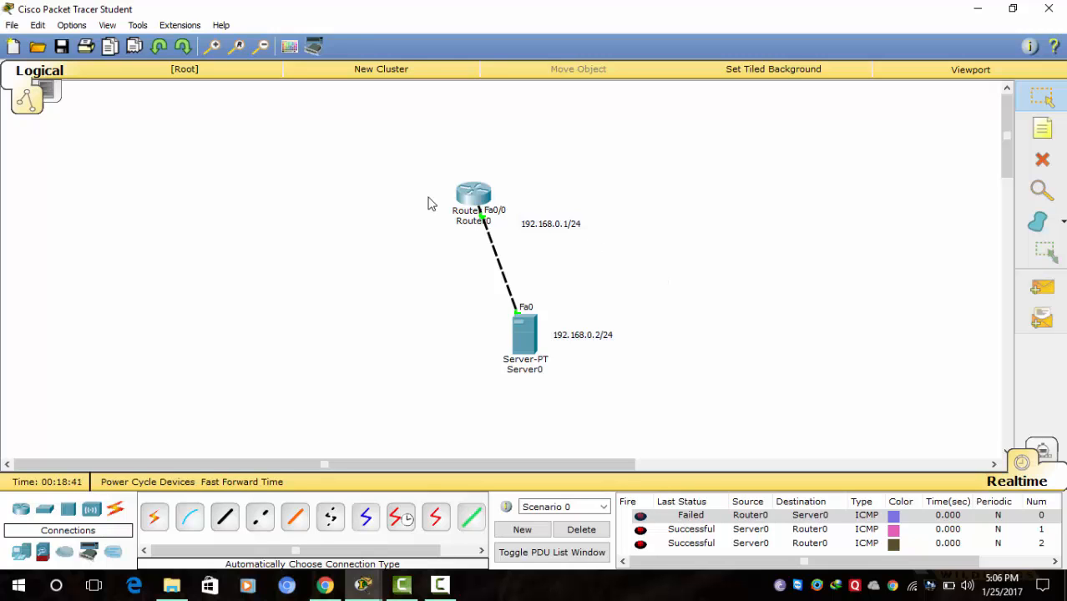
{"action": "left_click", "coordinate": [473, 196]}
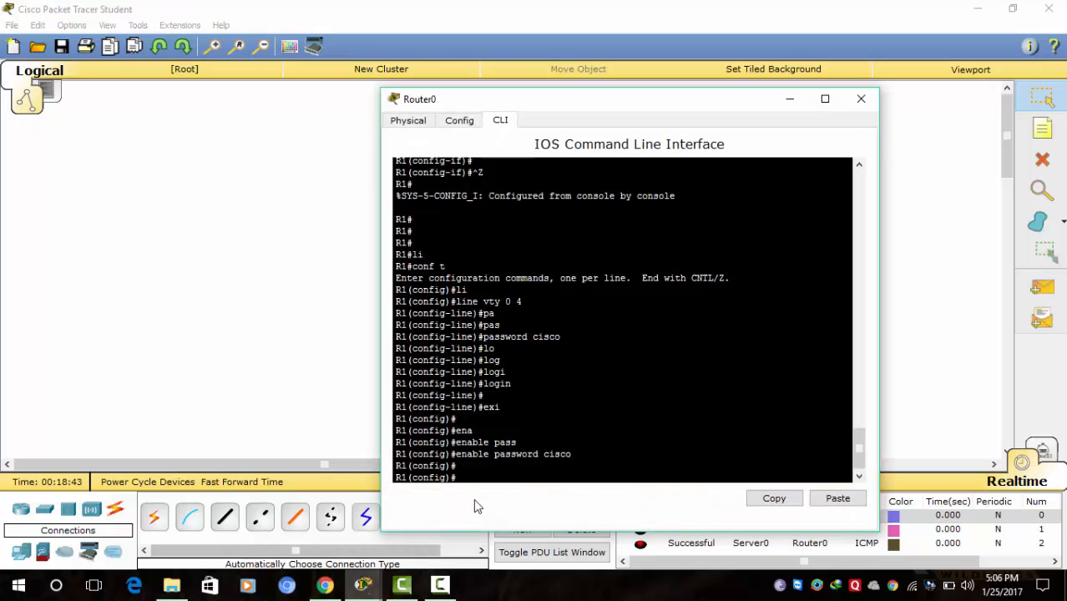
- Discard the partial config-register command and return to the privileged prompt with Ctrl+Z
{"action": "type", "text": "co"}
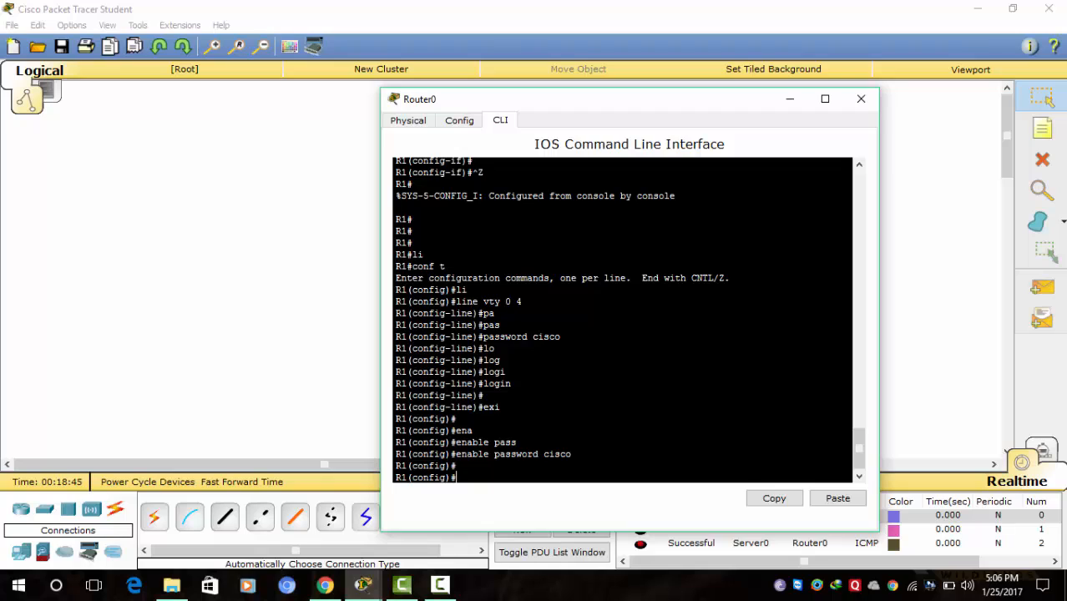
{"action": "key", "text": "Tab"}
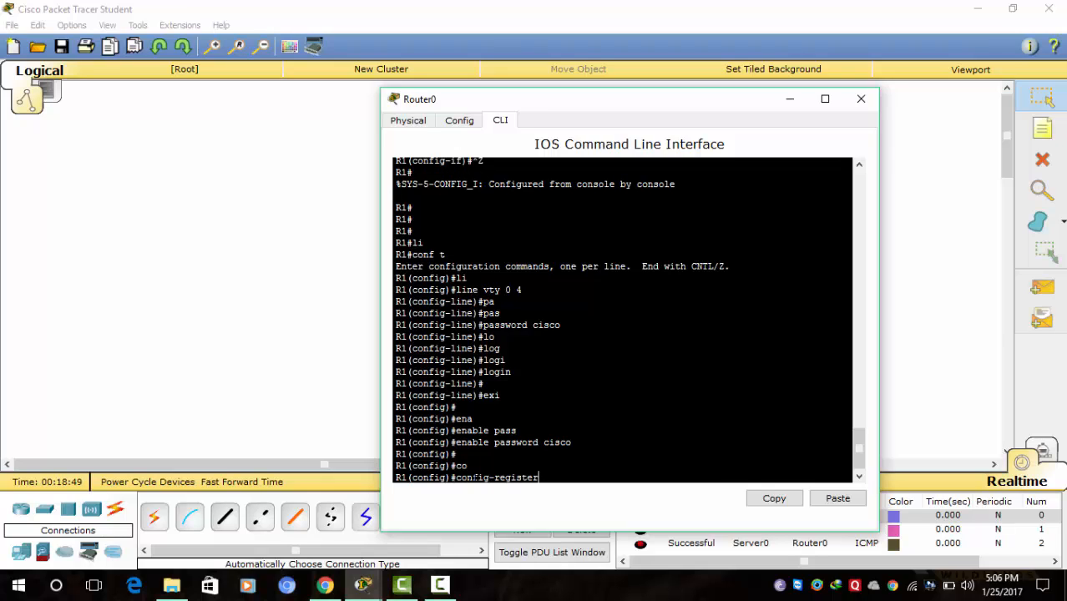
{"action": "key", "text": "BackSpace"}
{"action": "key", "text": "BackSpace"}
{"action": "key", "text": "BackSpace"}
{"action": "key", "text": "BackSpace"}
{"action": "key", "text": "BackSpace"}
{"action": "key", "text": "BackSpace"}
{"action": "key", "text": "BackSpace"}
{"action": "key", "text": "BackSpace"}
{"action": "key", "text": "BackSpace"}
{"action": "key", "text": "BackSpace"}
{"action": "key", "text": "BackSpace"}
{"action": "key", "text": "BackSpace"}
{"action": "key", "text": "BackSpace"}
{"action": "key", "text": "BackSpace"}
{"action": "key", "text": "BackSpace"}
{"action": "key", "text": "ctrl+z"}
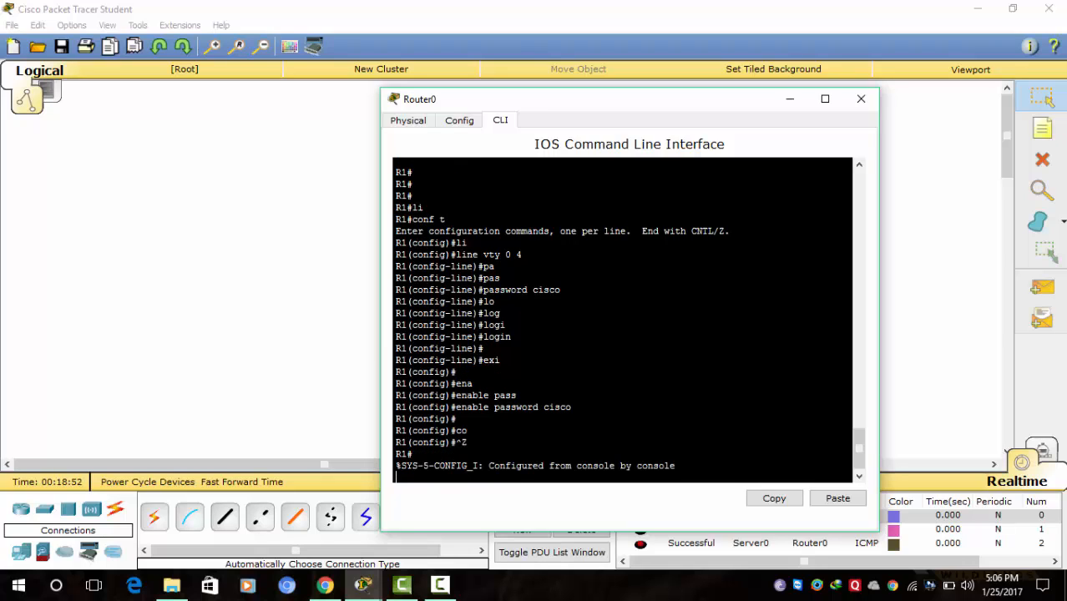
{"action": "key", "text": "Return"}
{"action": "key", "text": "Return"}
{"action": "key", "text": "Return"}
- Copy the running-config to TFTP server 192.168.0.2 as file 'run'
{"action": "type", "text": "cop"}
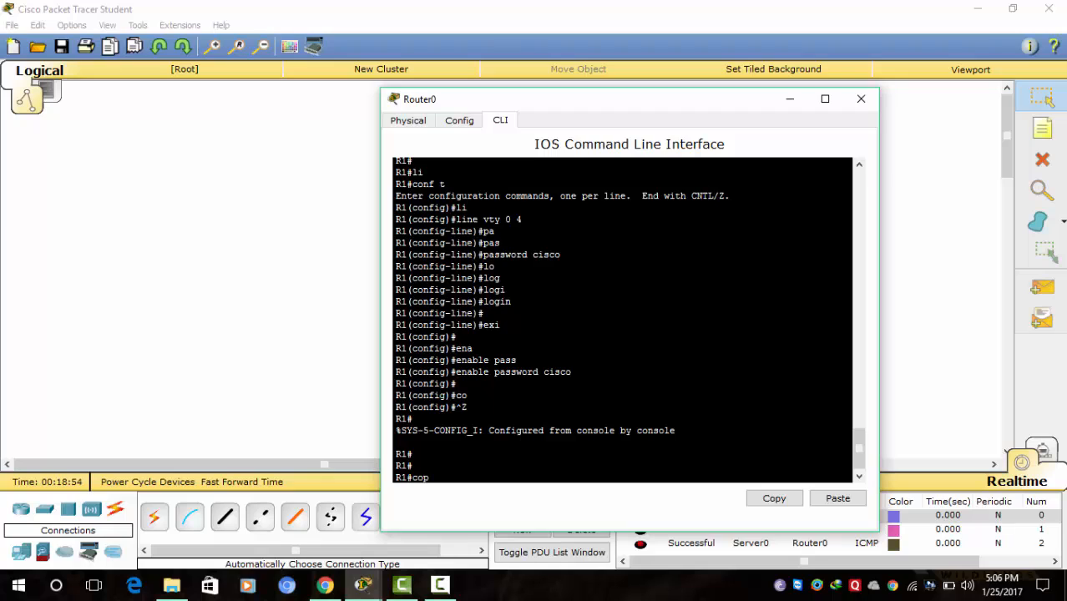
{"action": "key", "text": "Tab"}
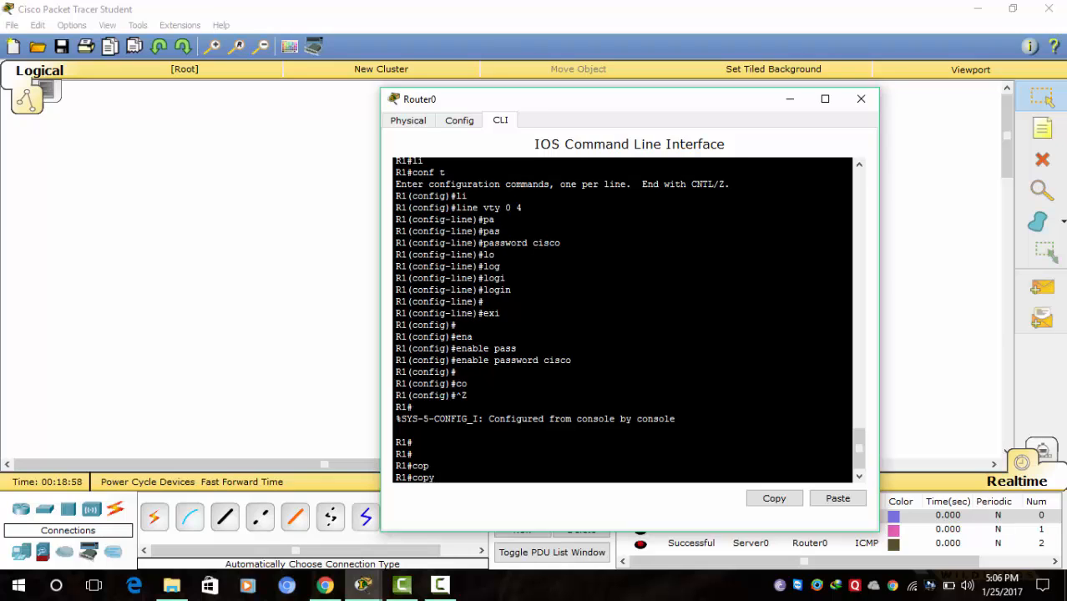
{"action": "type", "text": "runn"}
{"action": "key", "text": "Tab"}
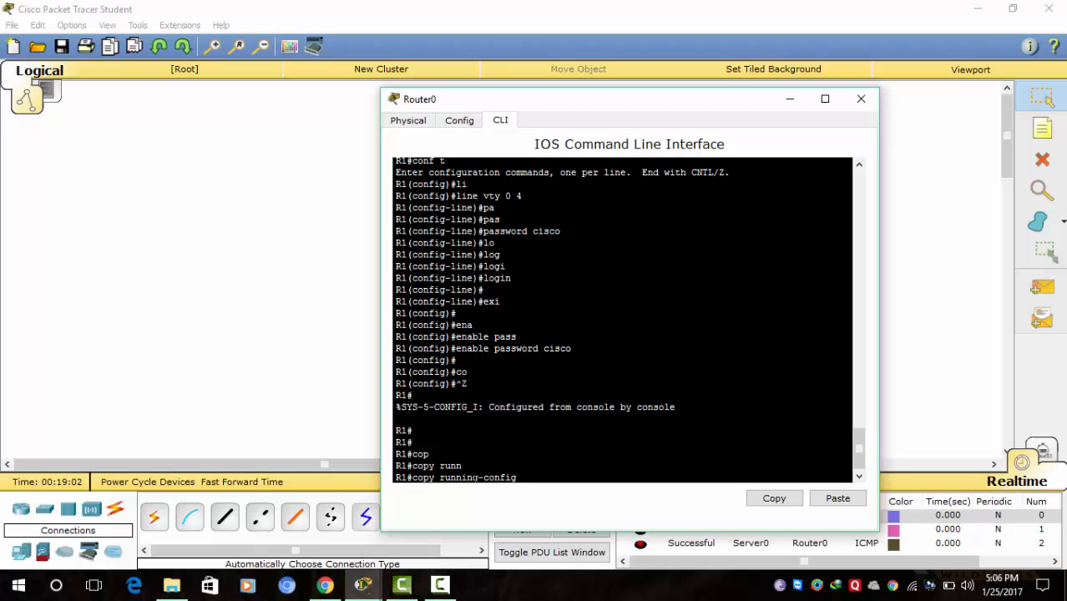
{"action": "type", "text": "tft"}
{"action": "key", "text": "Tab"}
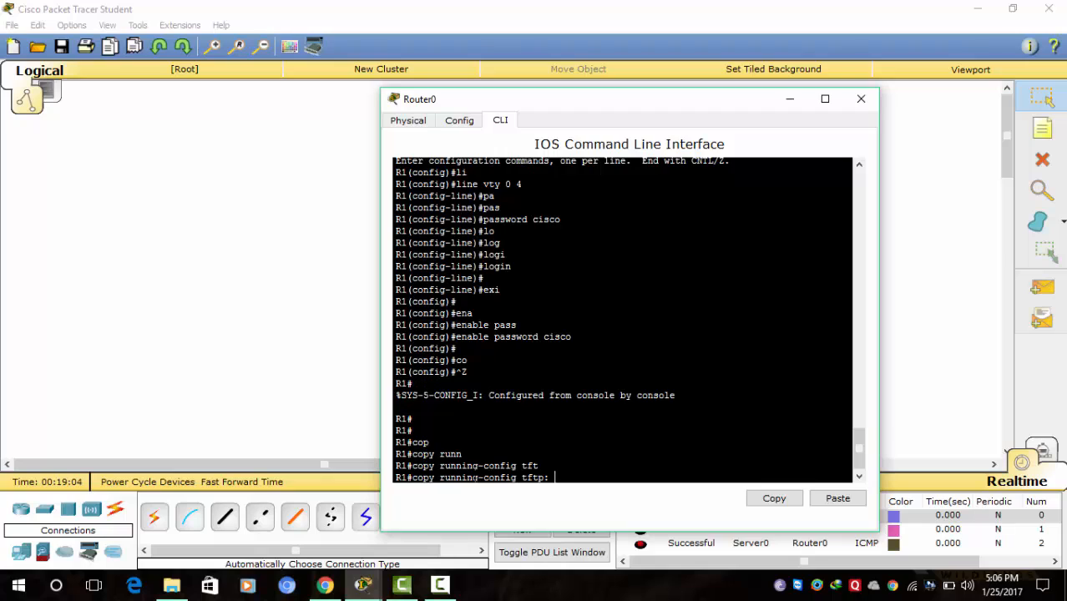
{"action": "key", "text": "Return"}
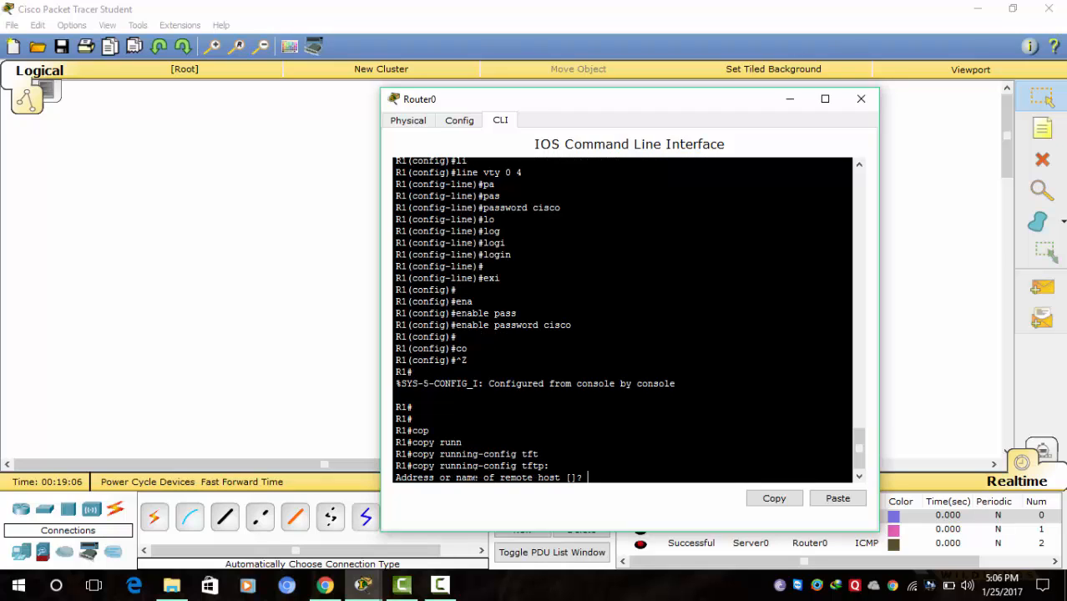
{"action": "type", "text": "192.168.0.2"}
{"action": "key", "text": "Return"}
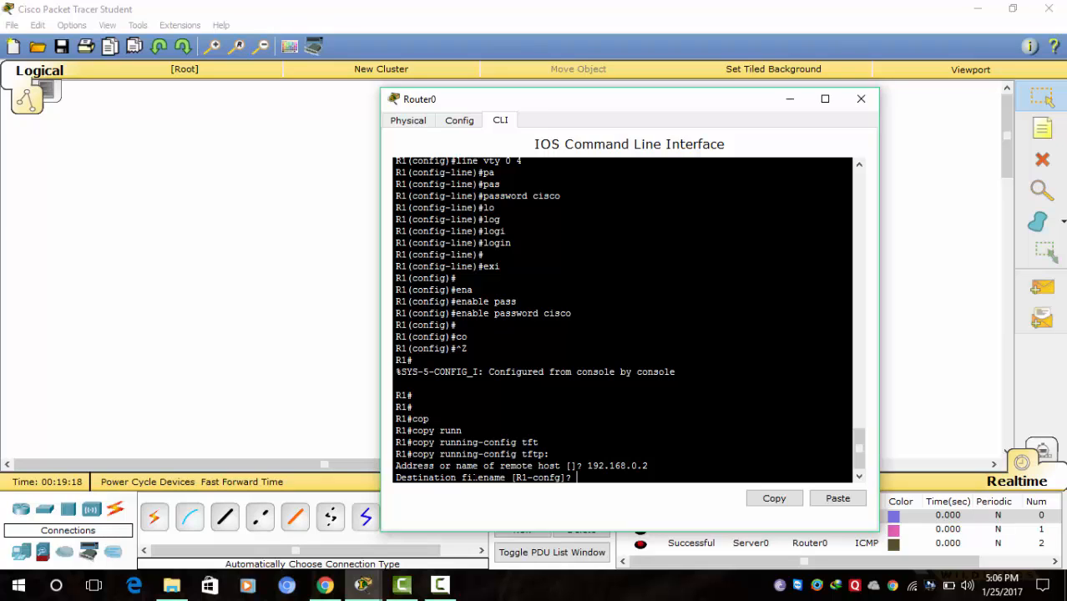
{"action": "type", "text": "run"}
{"action": "key", "text": "Return"}
{"action": "key", "text": "Return"}
{"action": "key", "text": "Return"}
{"action": "key", "text": "Return"}
{"action": "key", "text": "Return"}
{"action": "key", "text": "Return"}
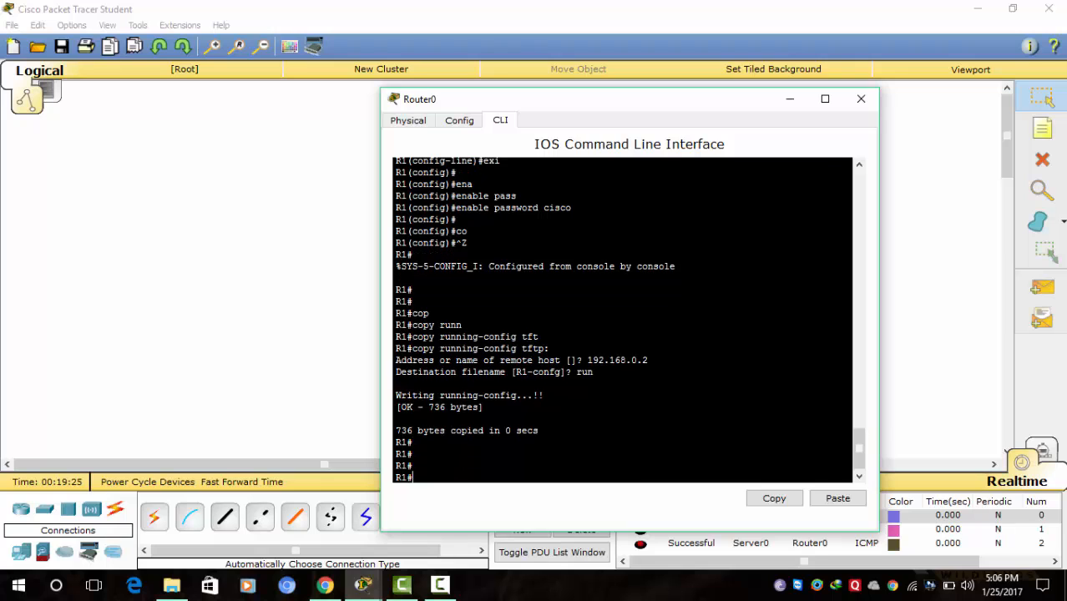
{"action": "left_click", "coordinate": [790, 100]}
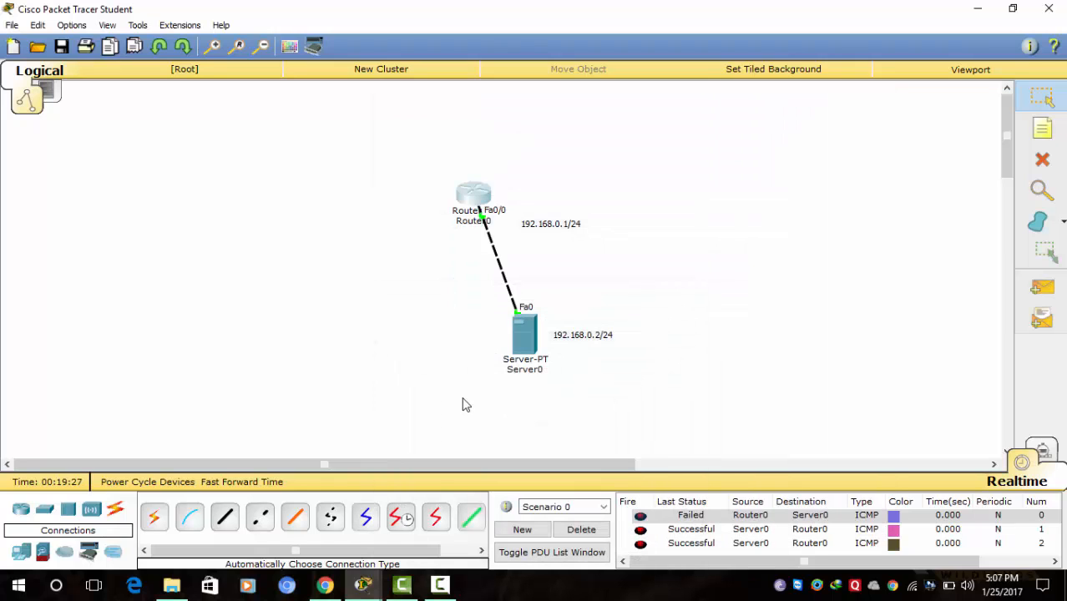
- Confirm the 'run' backup file is listed in Server0's TFTP service files
{"action": "left_click", "coordinate": [524, 334]}
{"action": "left_click", "coordinate": [358, 217]}
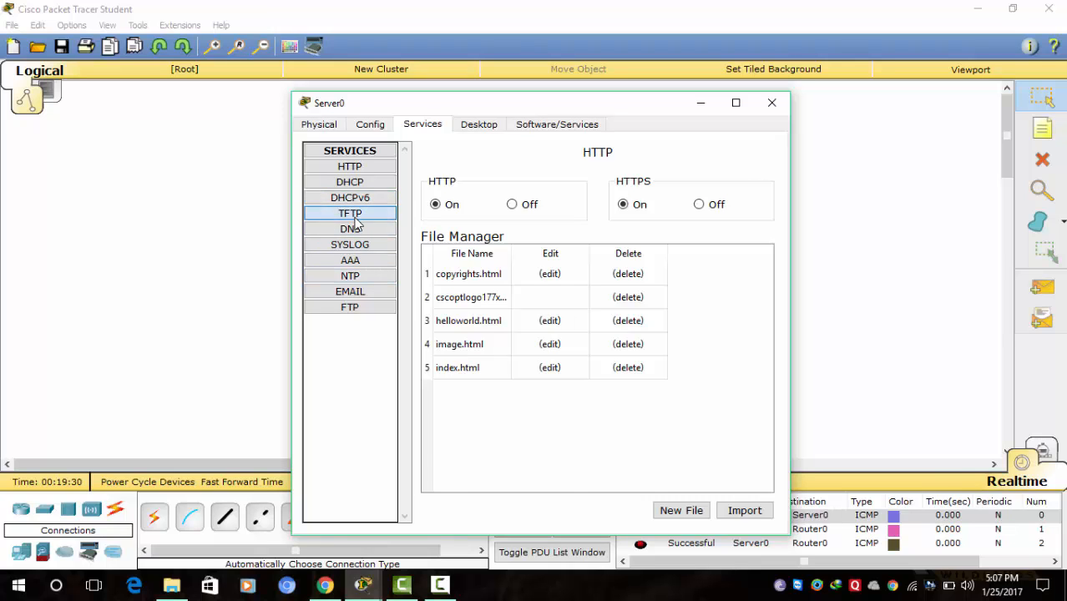
{"action": "left_click_drag", "start_coordinate": [760, 269], "coordinate": [765, 374]}
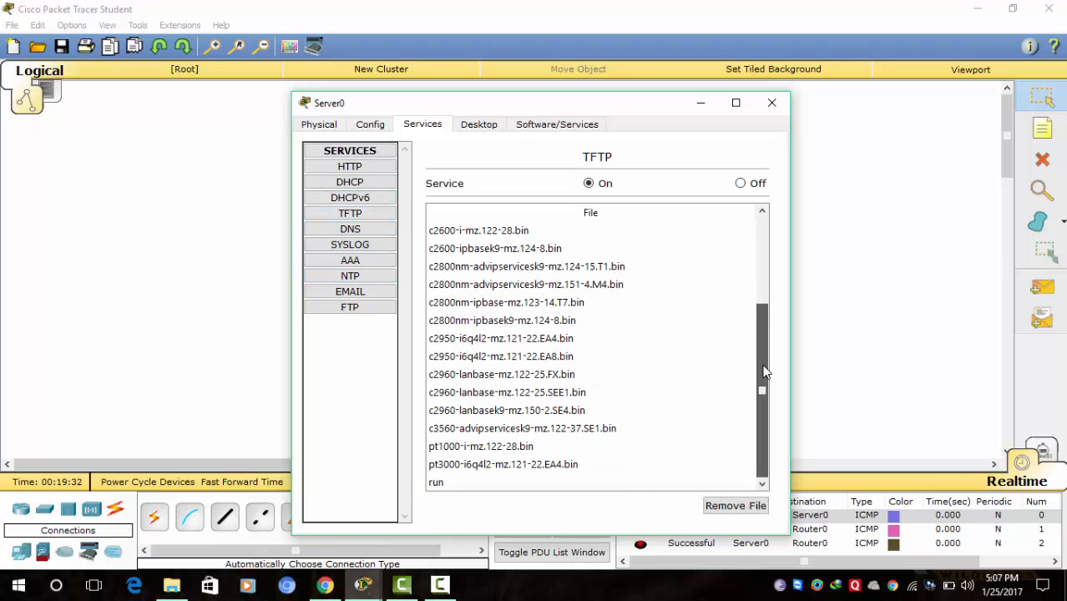
{"action": "left_click", "coordinate": [700, 103]}
- Reopen Router0's command-line interface
{"action": "left_click", "coordinate": [471, 197]}
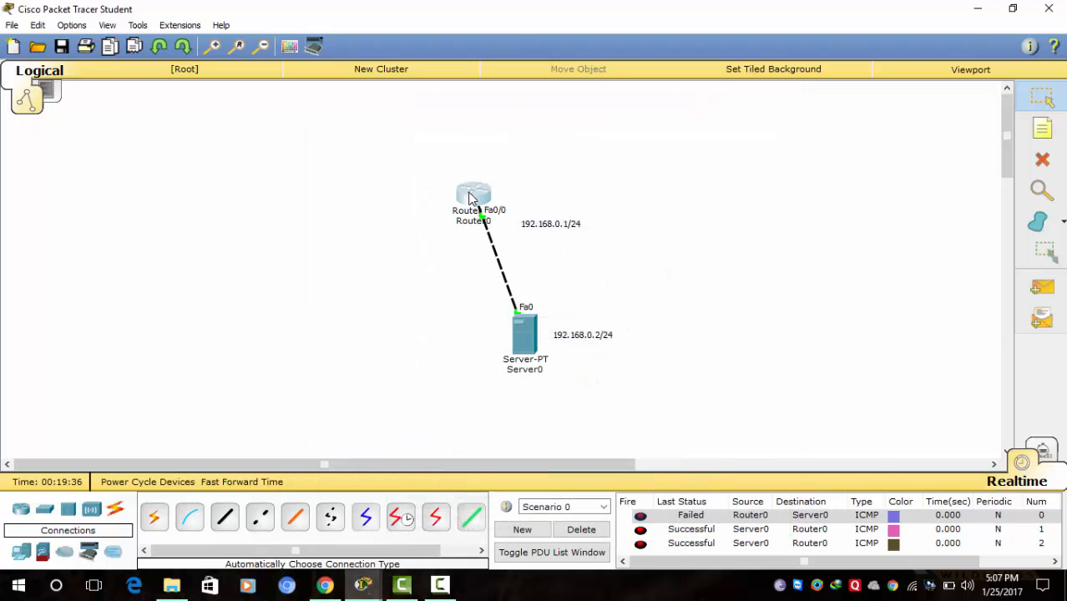
{"action": "left_click", "coordinate": [440, 586]}
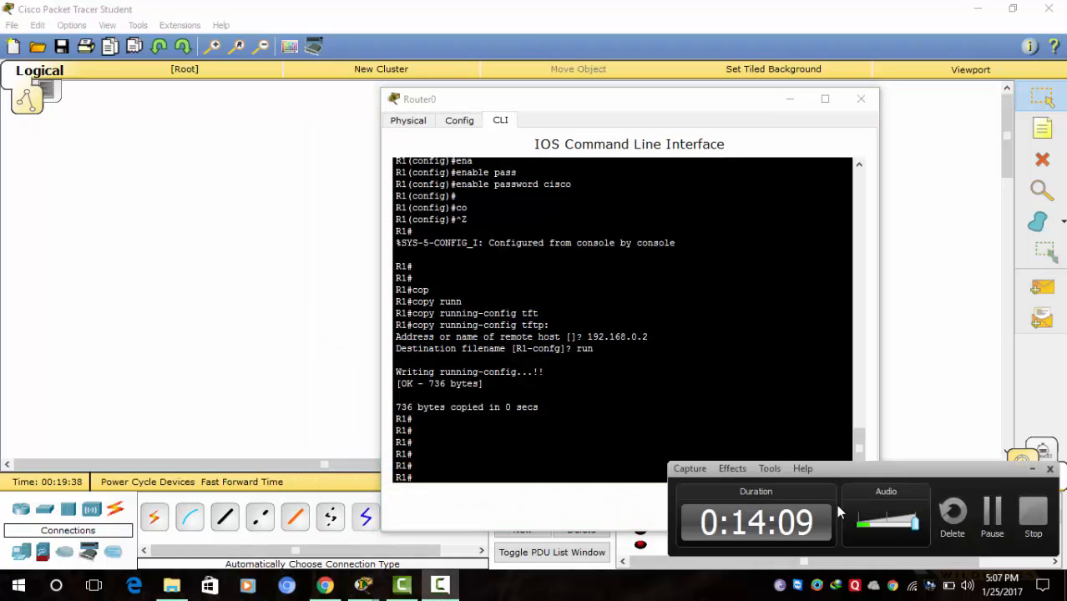
{"action": "left_click", "coordinate": [994, 522]}
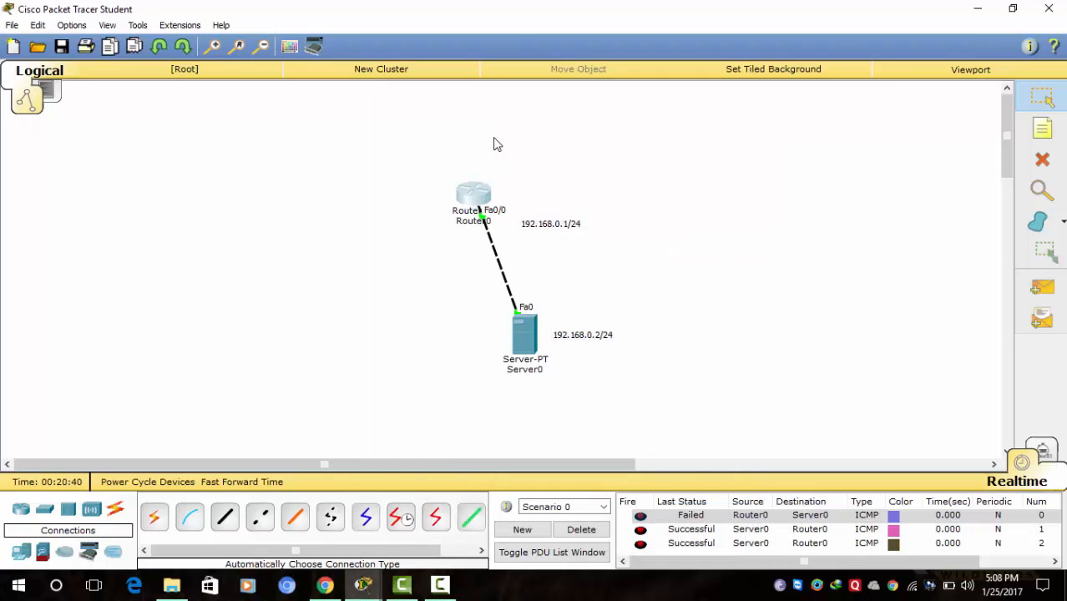
{"action": "left_click", "coordinate": [472, 194]}
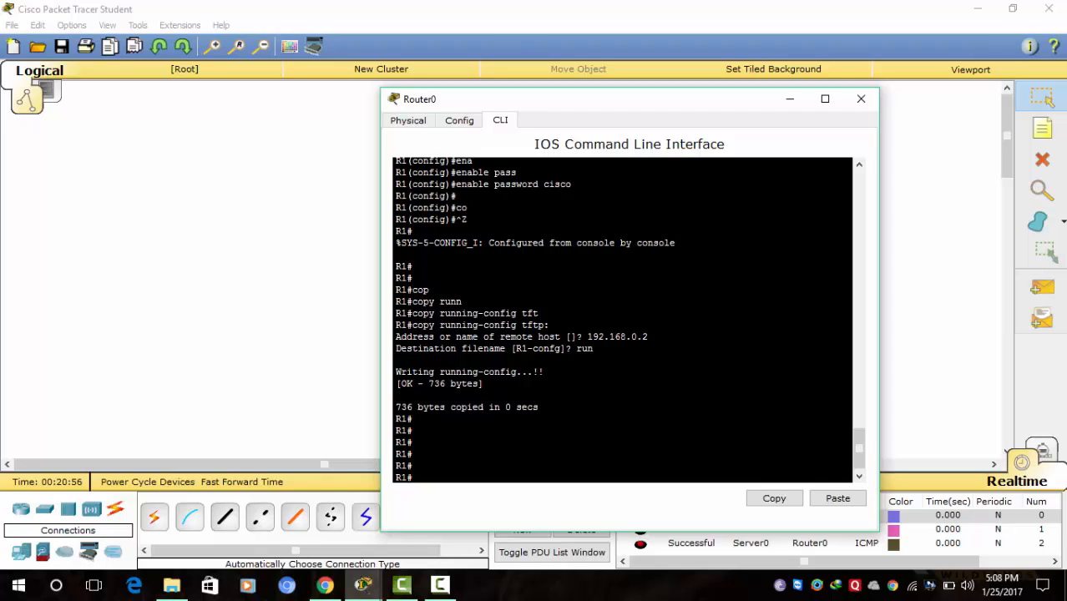
- Bring Router0's command-line window back into view
{"action": "mouse_move", "coordinate": [440, 587]}
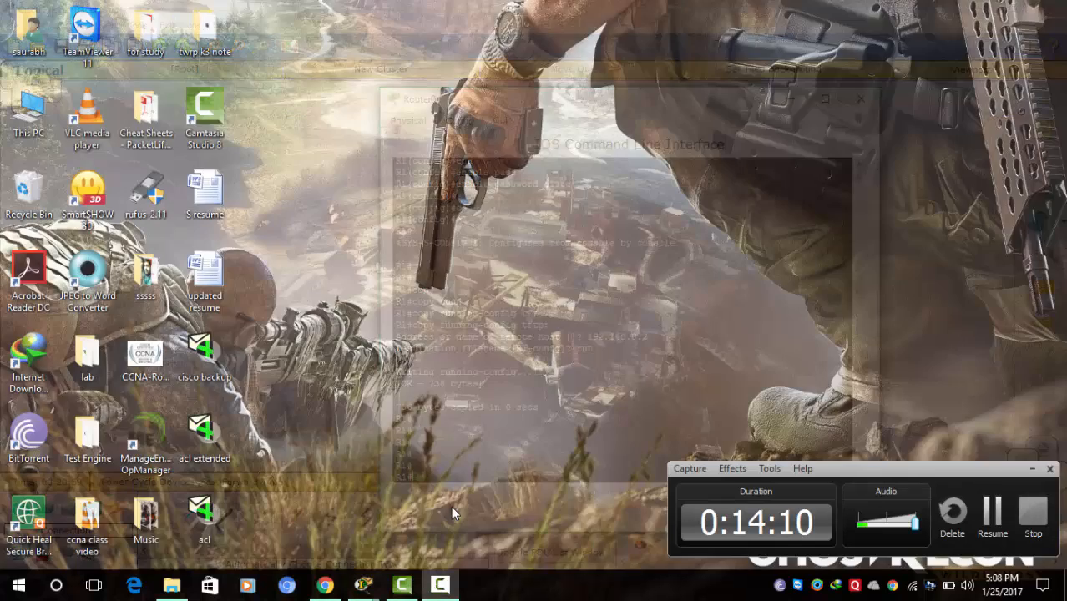
{"action": "left_click", "coordinate": [451, 506]}
{"action": "left_click", "coordinate": [1007, 520]}
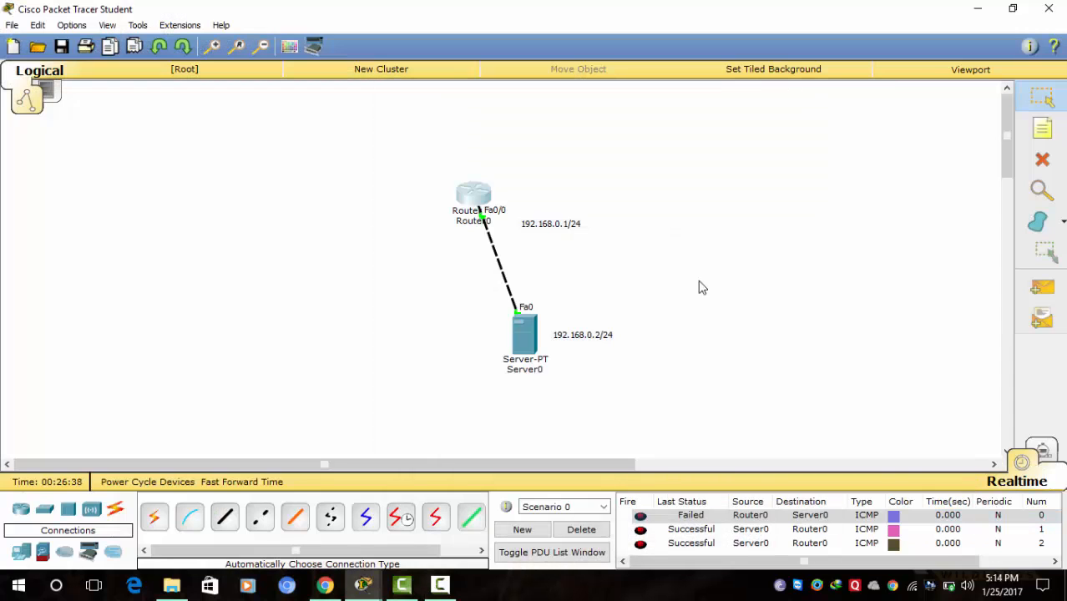
{"action": "left_click", "coordinate": [483, 199]}
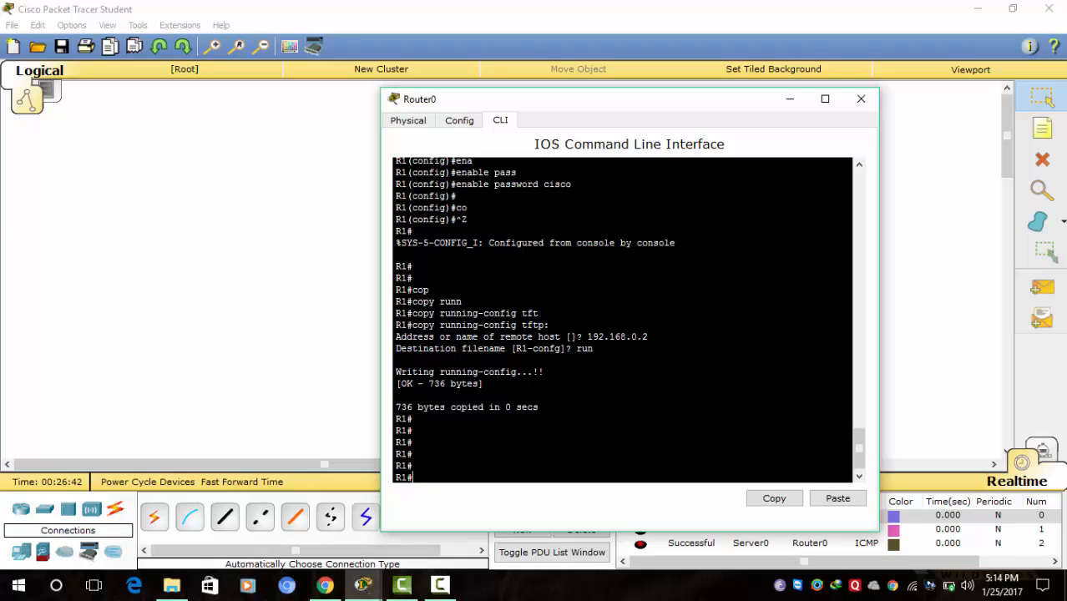
- Start an erase command, mistakenly aim it at running-config, then delete the wrong argument
{"action": "type", "text": "era"}
{"action": "key", "text": "Tab"}
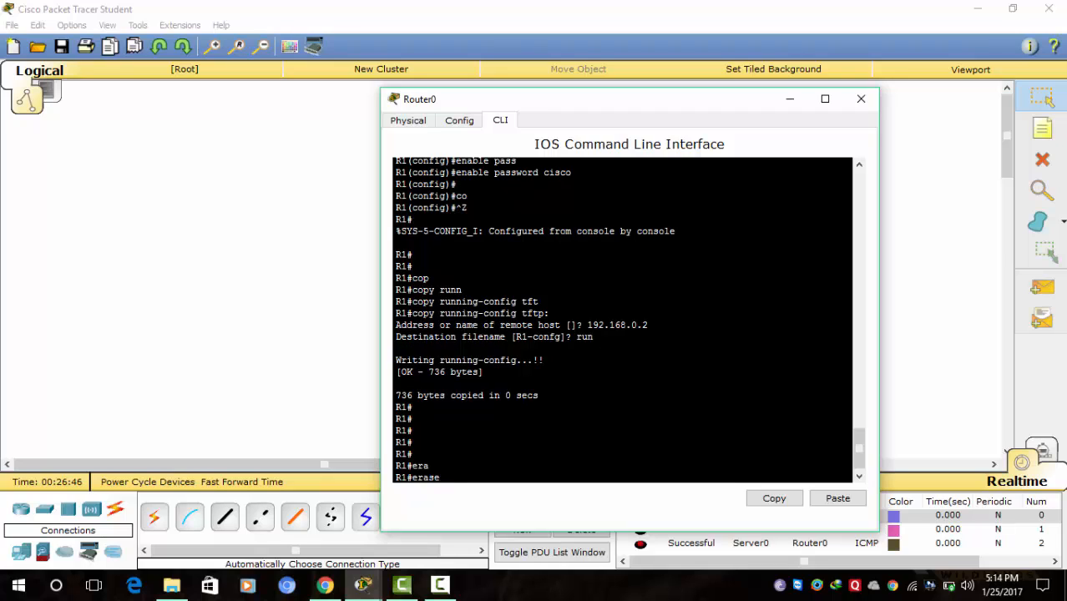
{"action": "type", "text": "runn"}
{"action": "key", "text": "Tab"}
{"action": "key", "text": "Tab"}
{"action": "type", "text": "i"}
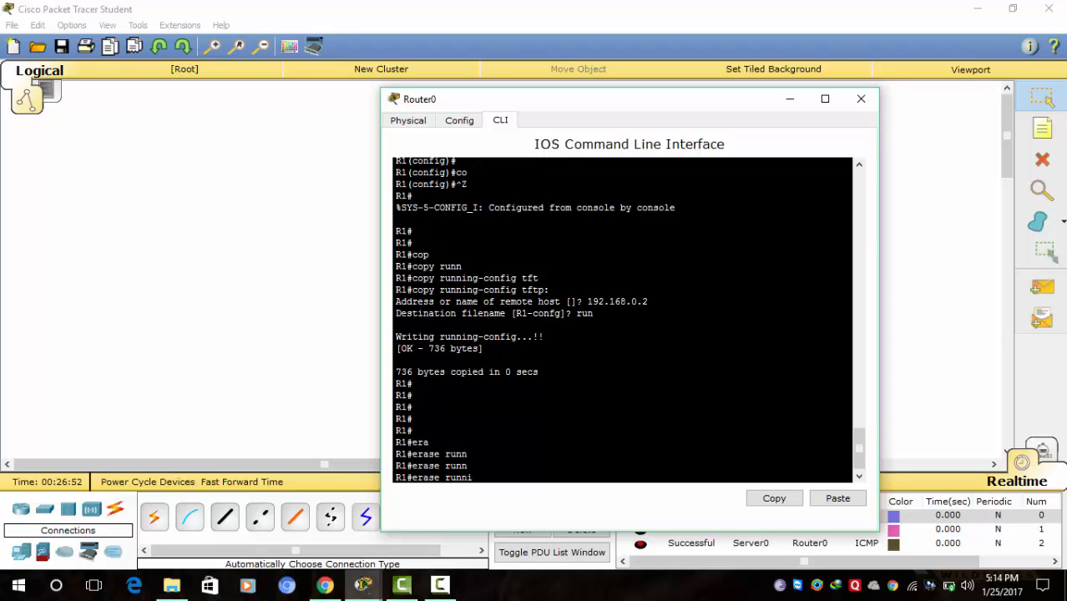
{"action": "key", "text": "Tab"}
{"action": "key", "text": "BackSpace"}
{"action": "key", "text": "BackSpace"}
{"action": "key", "text": "BackSpace"}
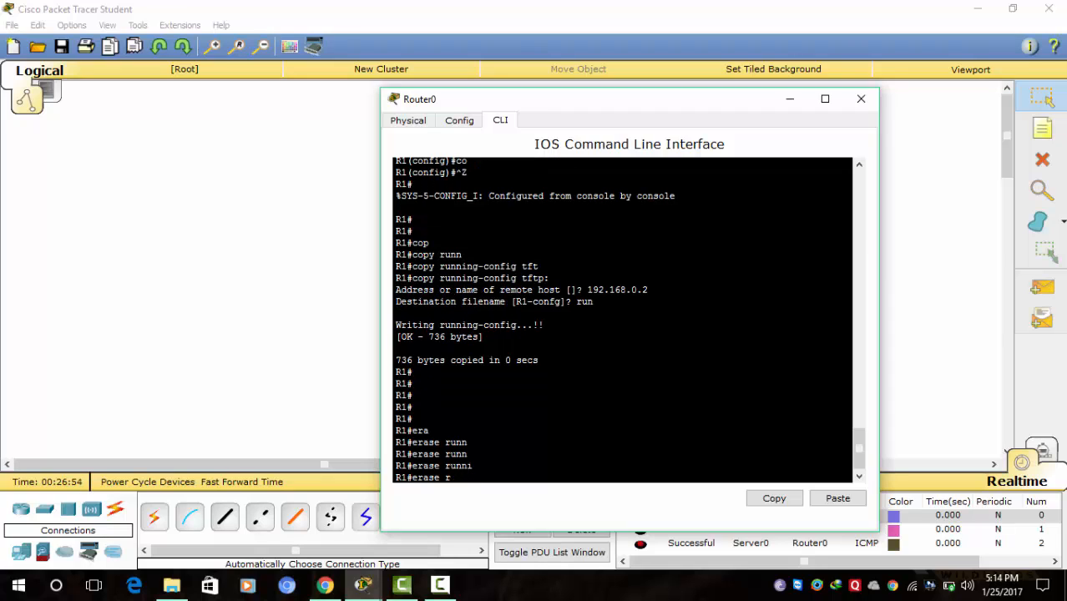
{"action": "key", "text": "BackSpace"}
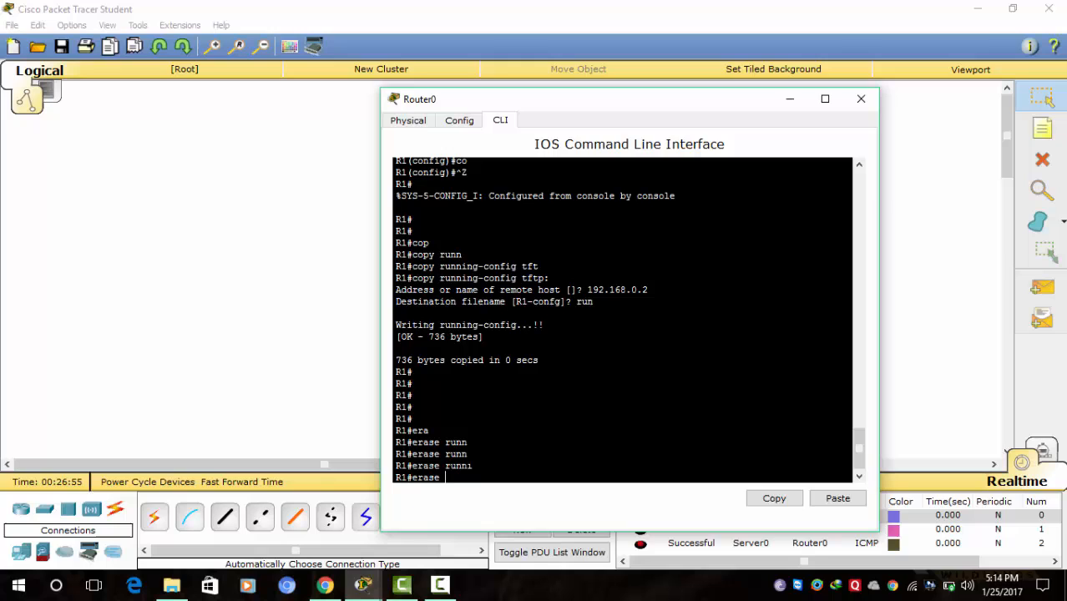
- Erase the startup-config from NVRAM, confirm the wipe, and type reload
{"action": "left_click", "coordinate": [437, 587]}
{"action": "left_click", "coordinate": [991, 512]}
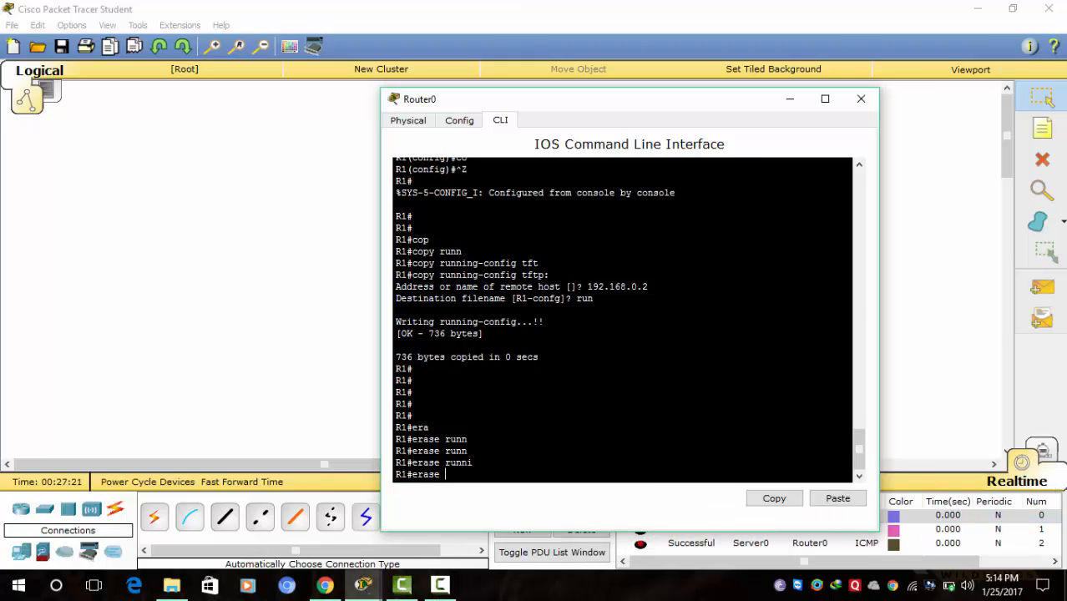
{"action": "type", "text": "star"}
{"action": "key", "text": "Tab"}
{"action": "key", "text": "Return"}
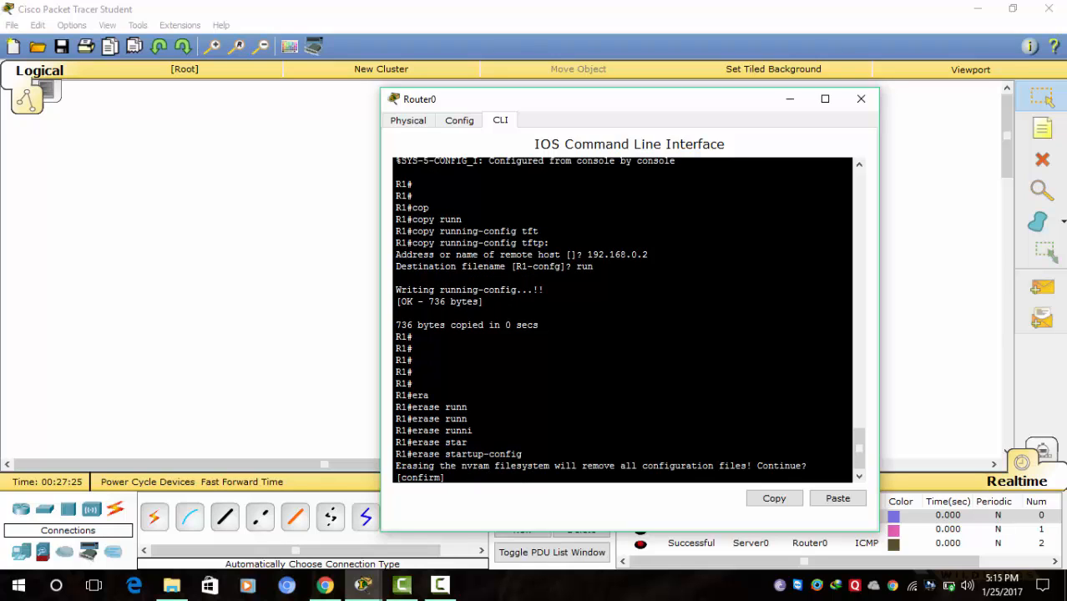
{"action": "key", "text": "Return"}
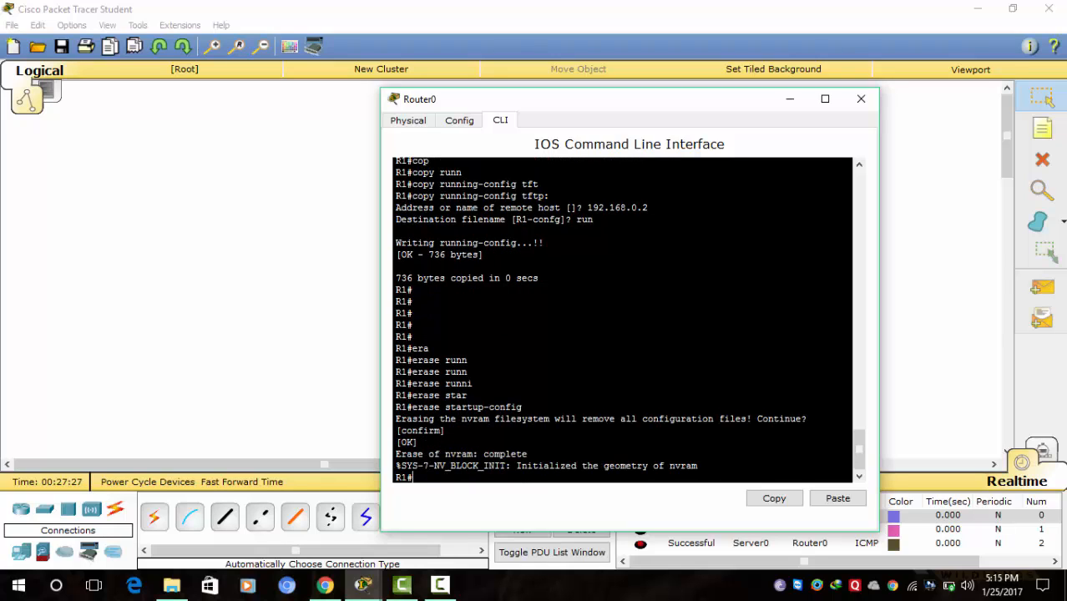
{"action": "type", "text": "reload"}
- Reload Router0, answer 'no' to the initial configuration dialog, and reach the Router> prompt
{"action": "key", "text": "Return"}
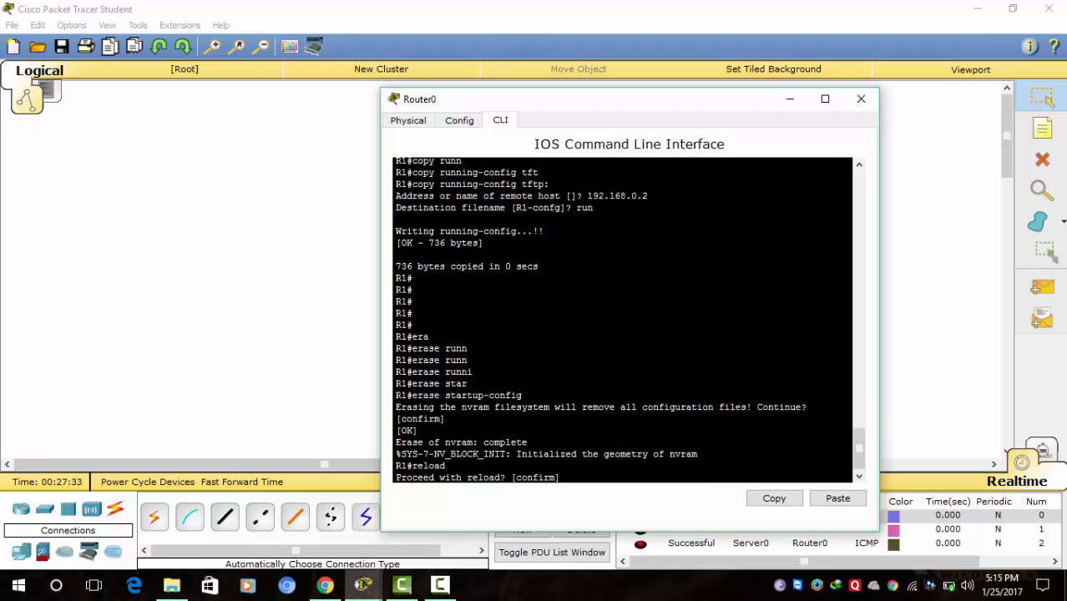
{"action": "key", "text": "Return"}
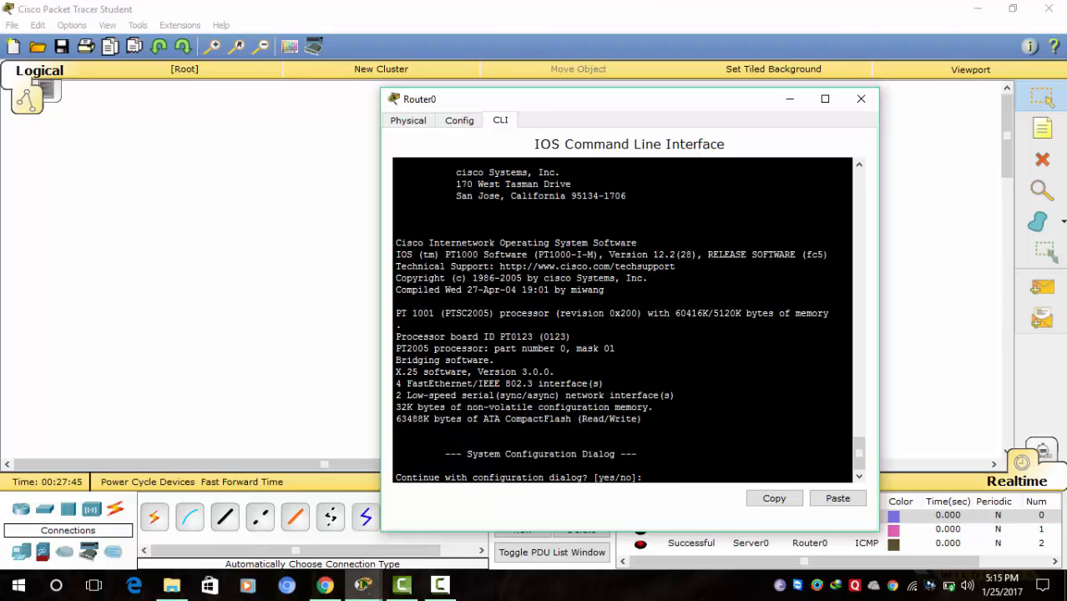
{"action": "type", "text": "no"}
{"action": "key", "text": "Return"}
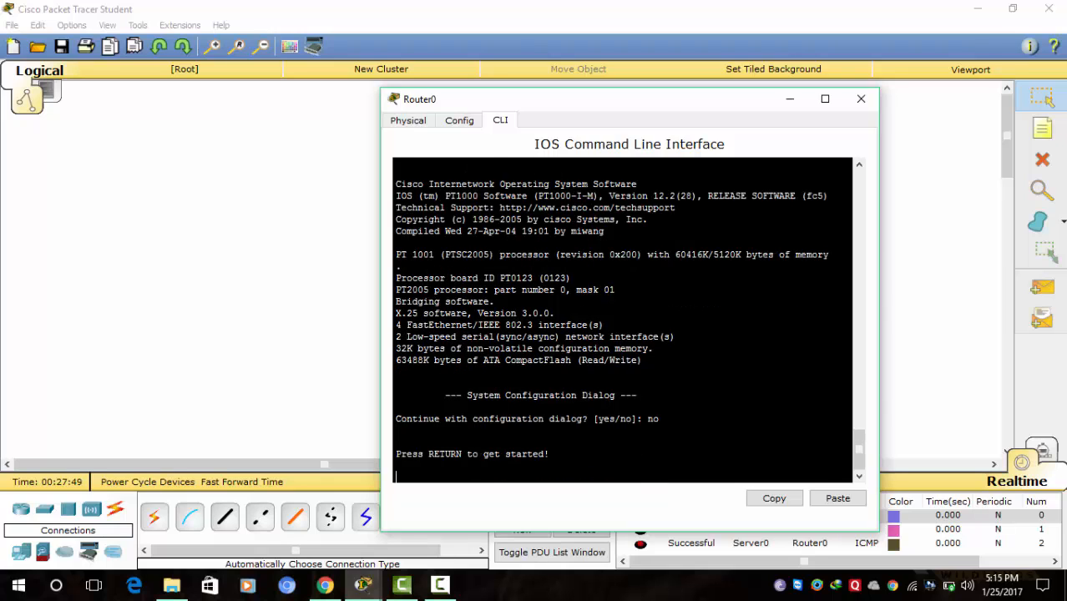
{"action": "key", "text": "Return"}
{"action": "key", "text": "Return"}
{"action": "key", "text": "Return"}
{"action": "key", "text": "Return"}
{"action": "key", "text": "Return"}
{"action": "key", "text": "Return"}
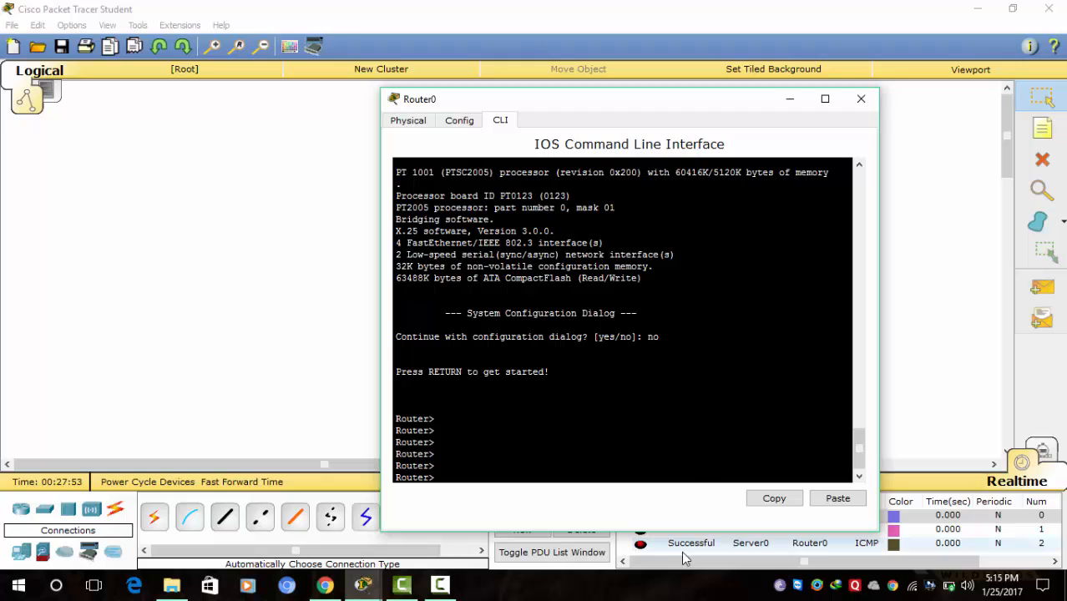
{"action": "mouse_move", "coordinate": [411, 573]}
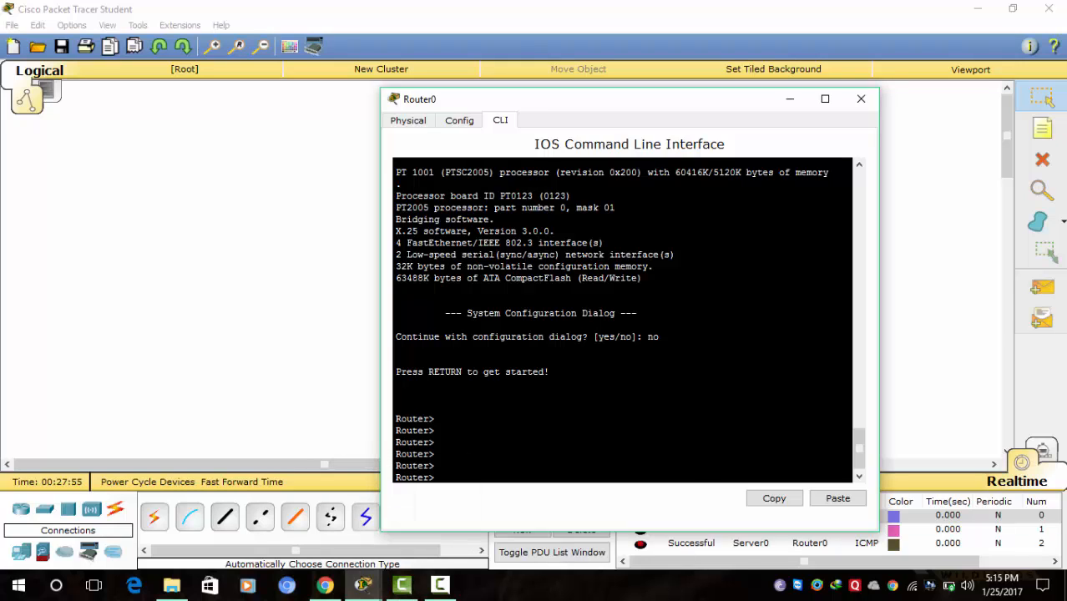
- Reopen Router0's CLI and enter privileged mode with en, then global configuration with conf t
{"action": "left_click", "coordinate": [435, 591]}
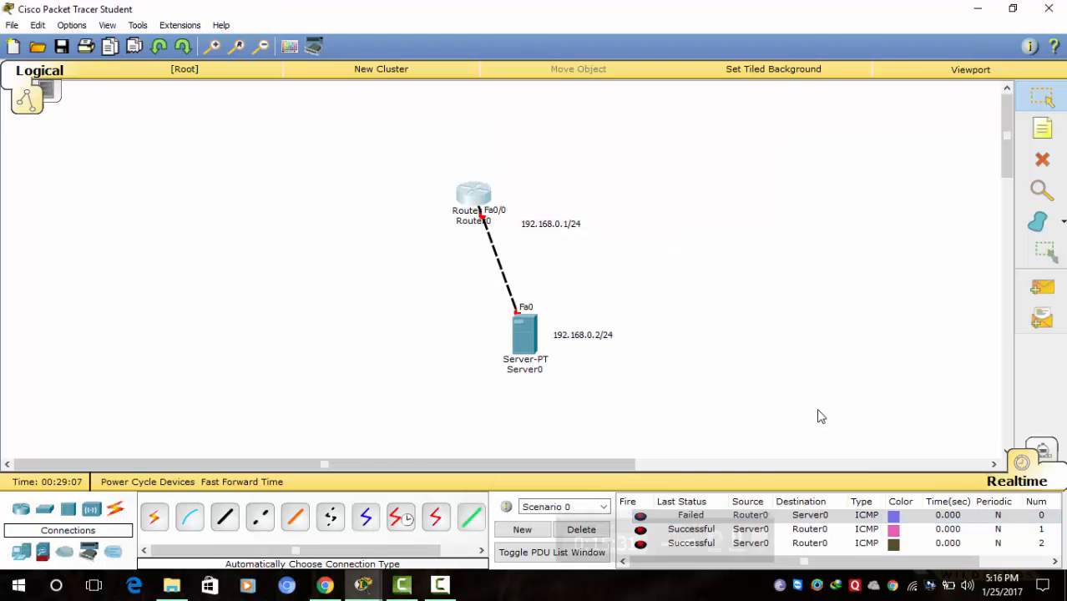
{"action": "left_click", "coordinate": [473, 197]}
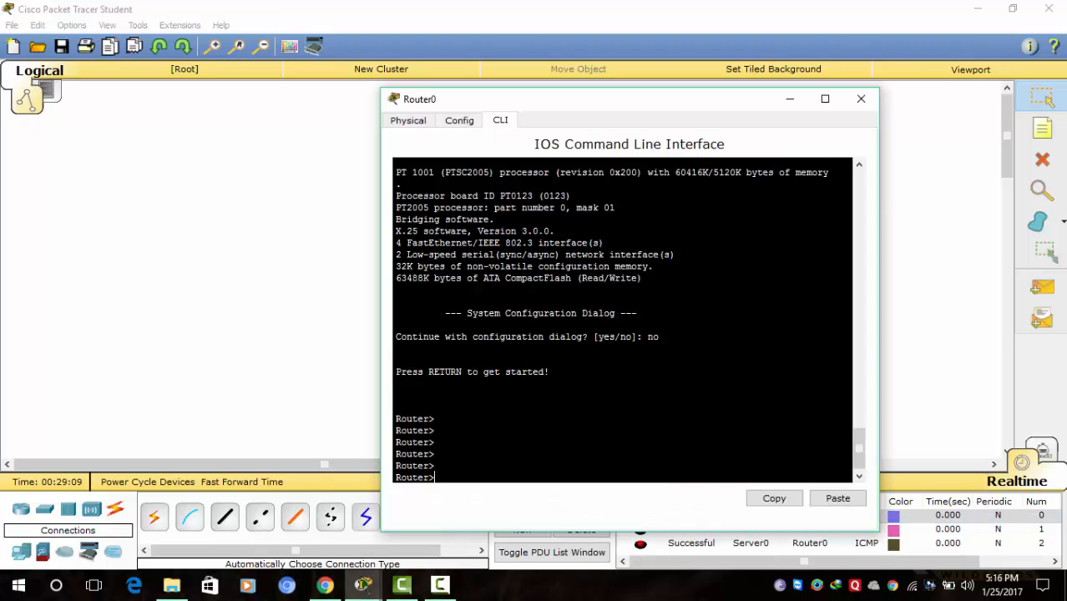
{"action": "type", "text": "en"}
{"action": "key", "text": "Return"}
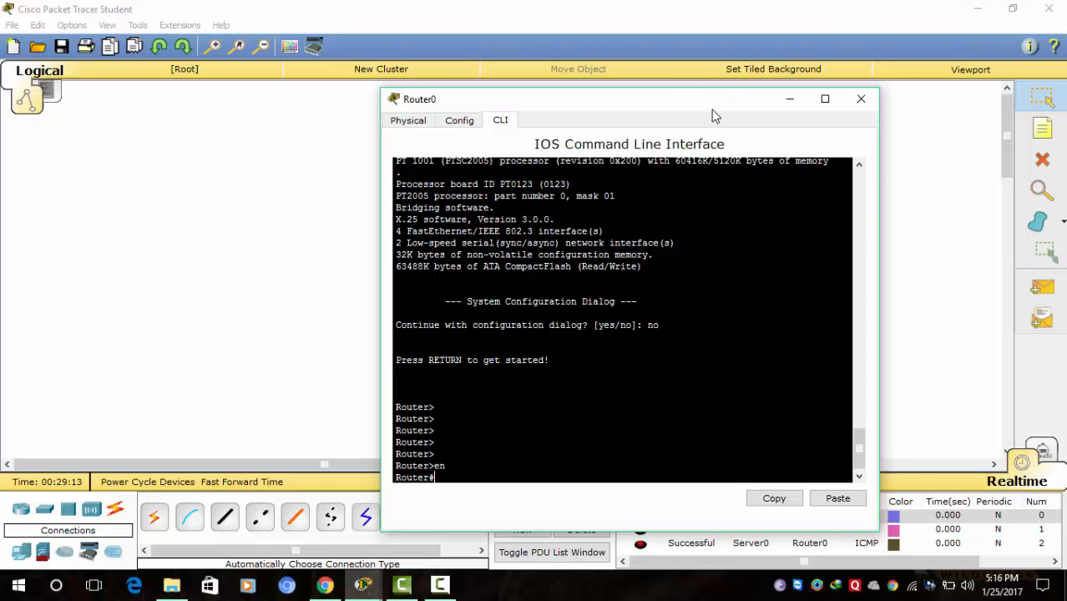
{"action": "left_click_drag", "start_coordinate": [714, 115], "coordinate": [896, 88]}
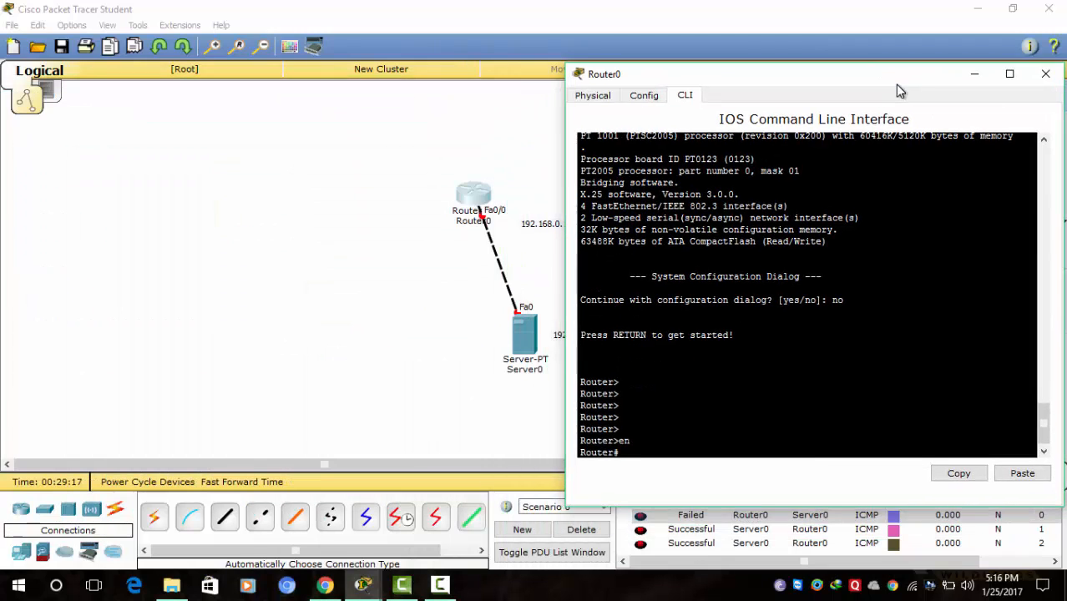
{"action": "type", "text": "conf t"}
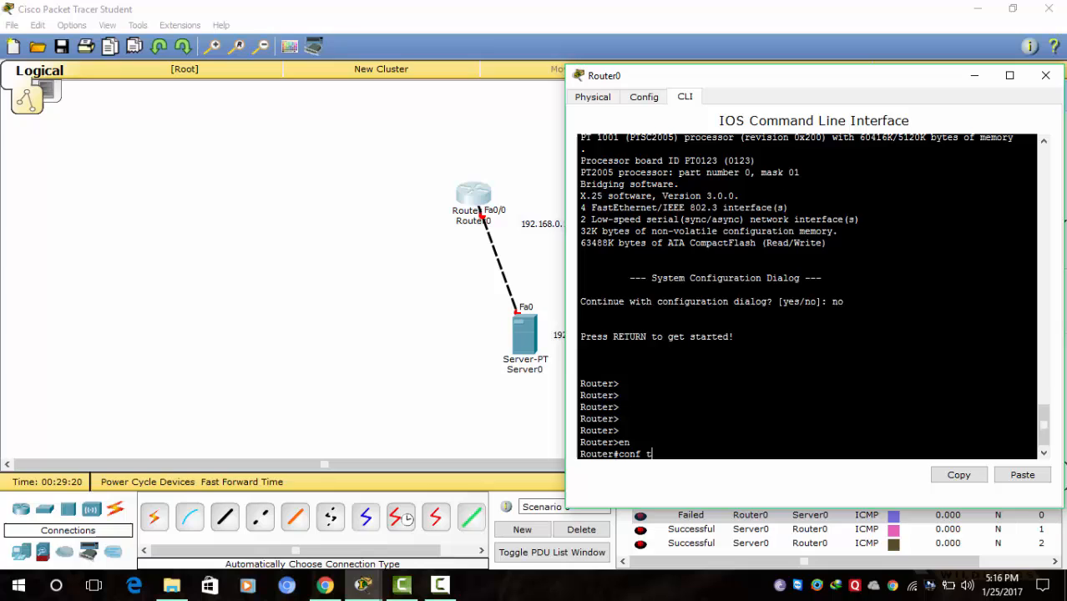
{"action": "key", "text": "Return"}
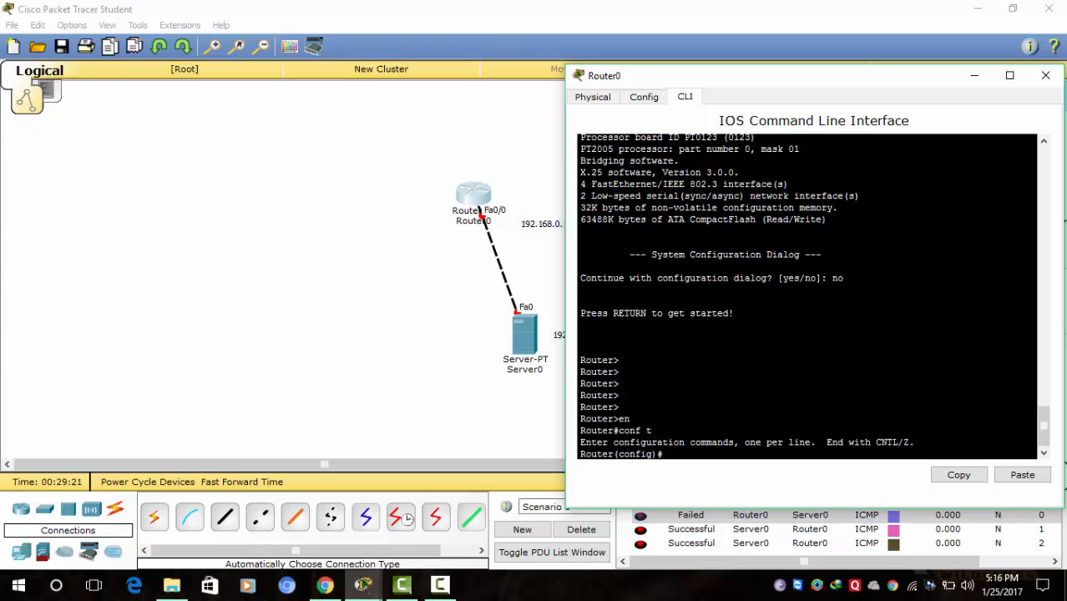
- Assign 192.168.0.1 255.255.255.0 to Fa0/0, enable it with no sh, and return to privileged mode
{"action": "type", "text": "int fa0/0"}
{"action": "key", "text": "Return"}
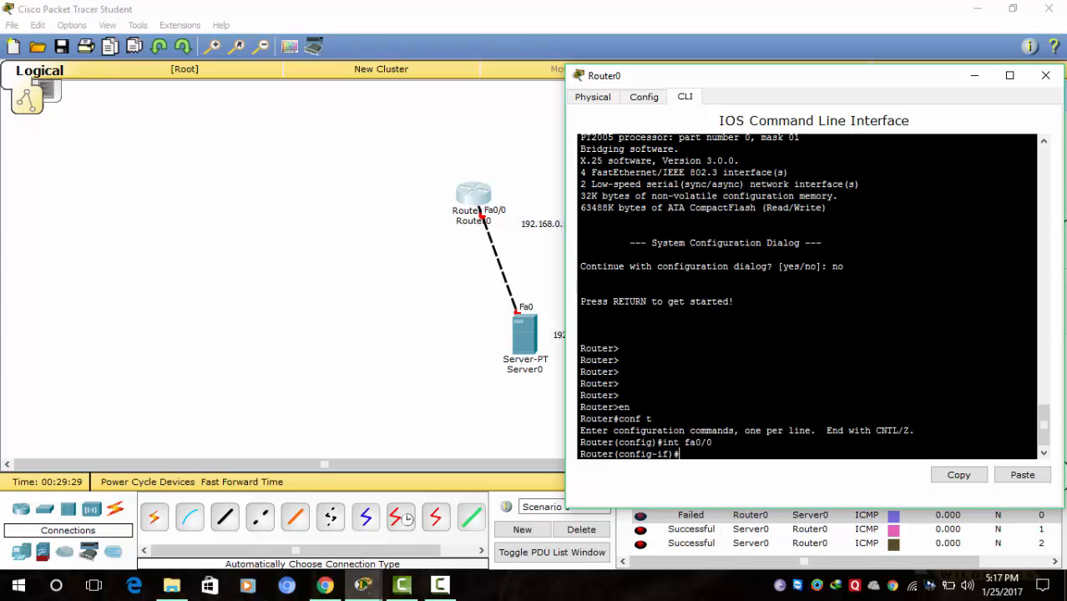
{"action": "type", "text": "ip add 192.168.0."}
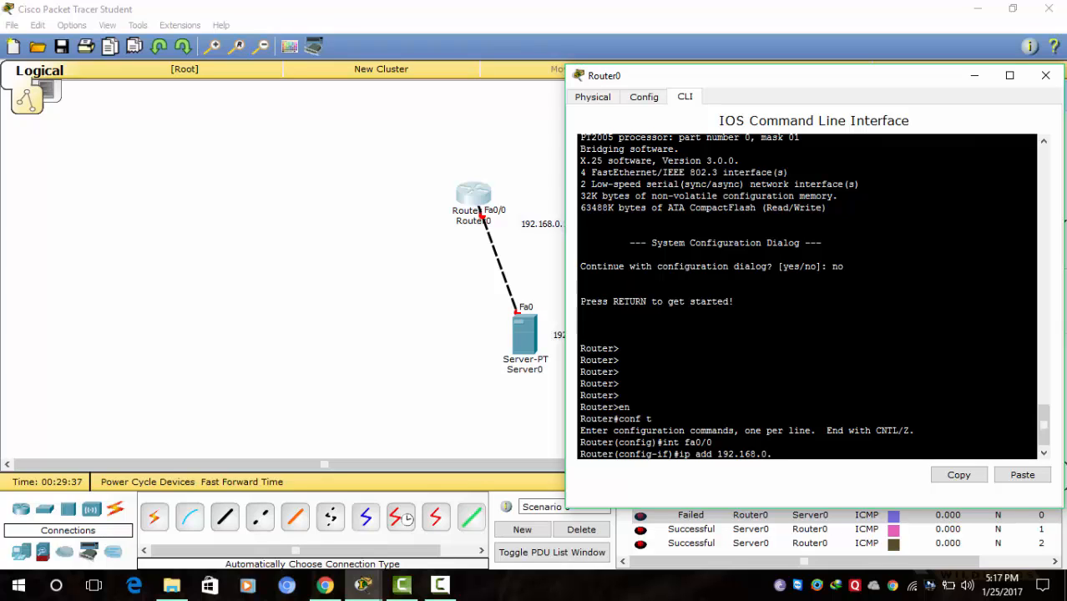
{"action": "type", "text": "1 255.255.255.0"}
{"action": "key", "text": "Return"}
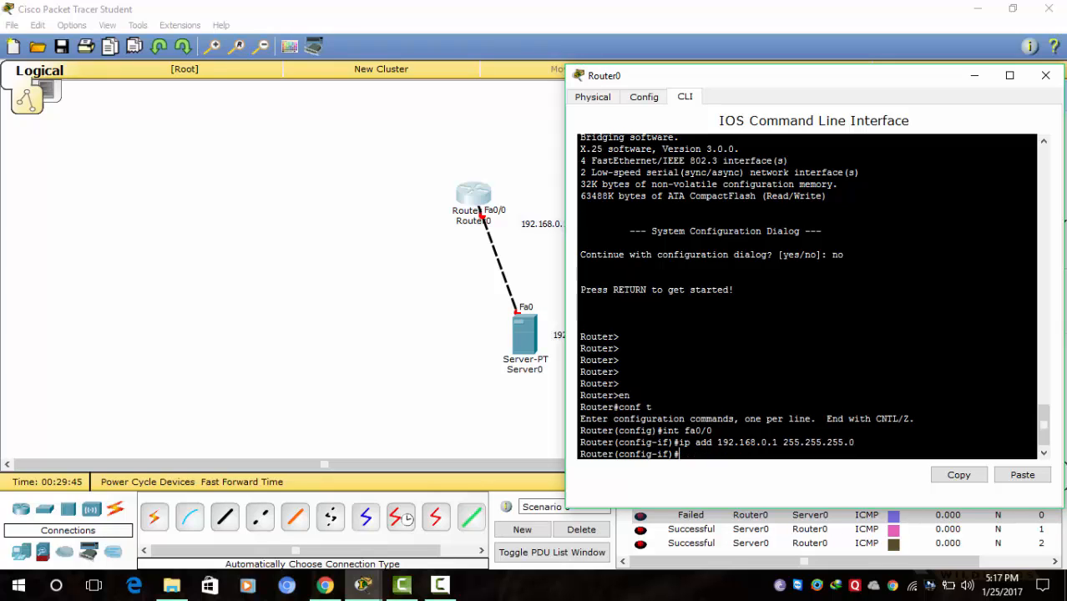
{"action": "type", "text": "no sh"}
{"action": "key", "text": "Return"}
{"action": "key", "text": "Return"}
{"action": "key", "text": "Return"}
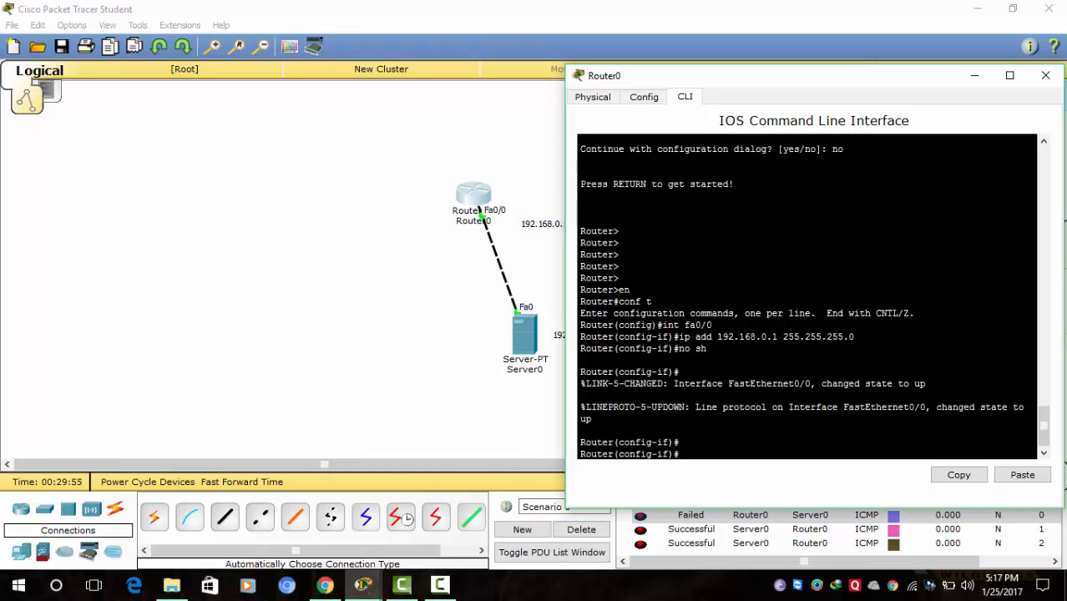
{"action": "key", "text": "ctrl+z"}
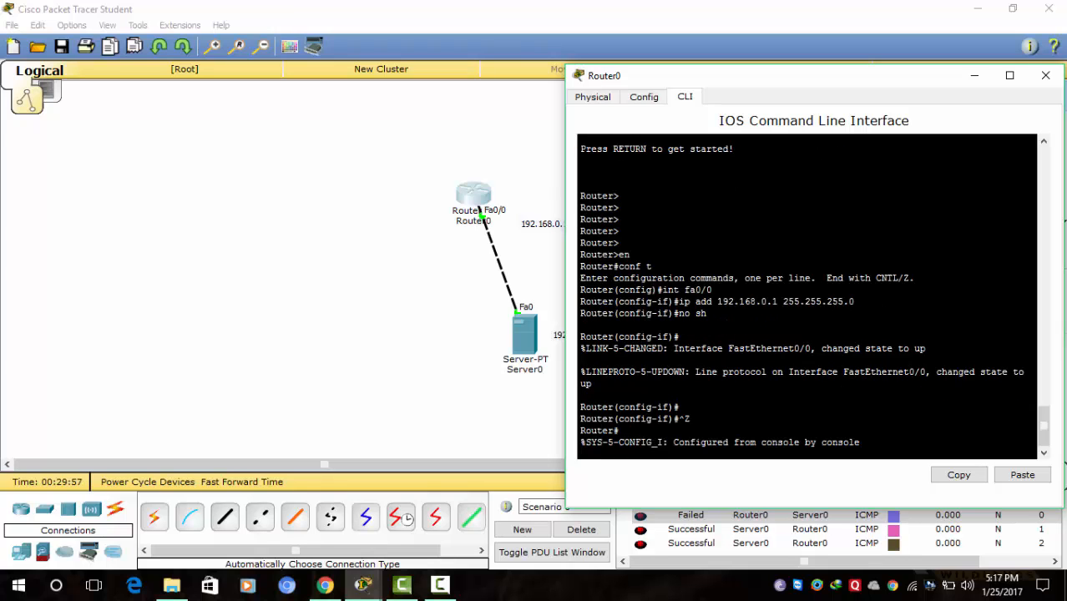
{"action": "key", "text": "Return"}
{"action": "key", "text": "Return"}
{"action": "key", "text": "Return"}
{"action": "key", "text": "Return"}
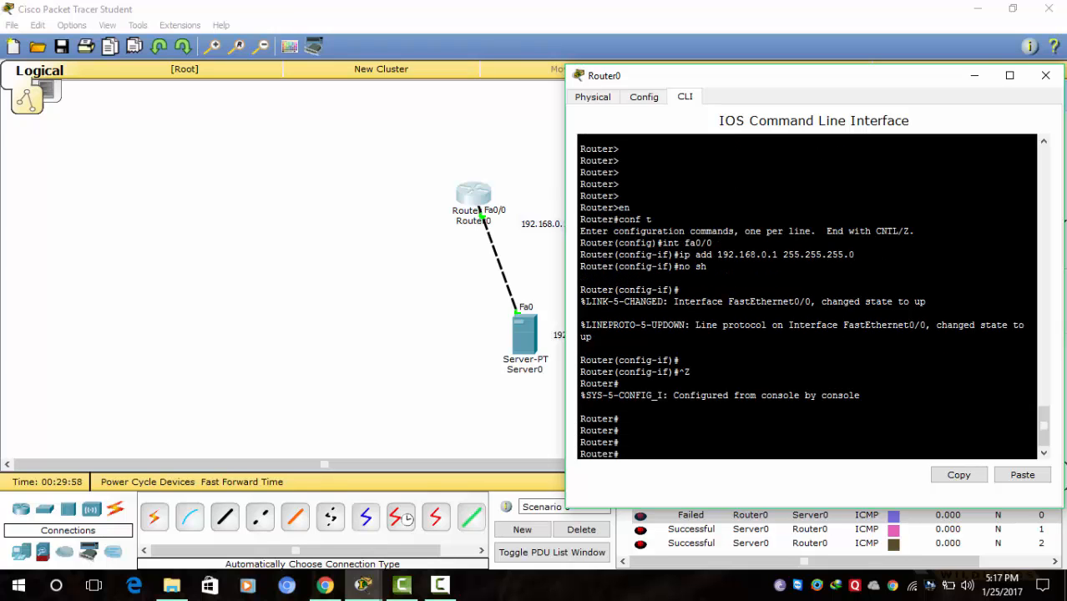
- Check Server0's IP address settings in its Desktop tab
{"action": "left_click", "coordinate": [970, 75]}
{"action": "left_click", "coordinate": [528, 344]}
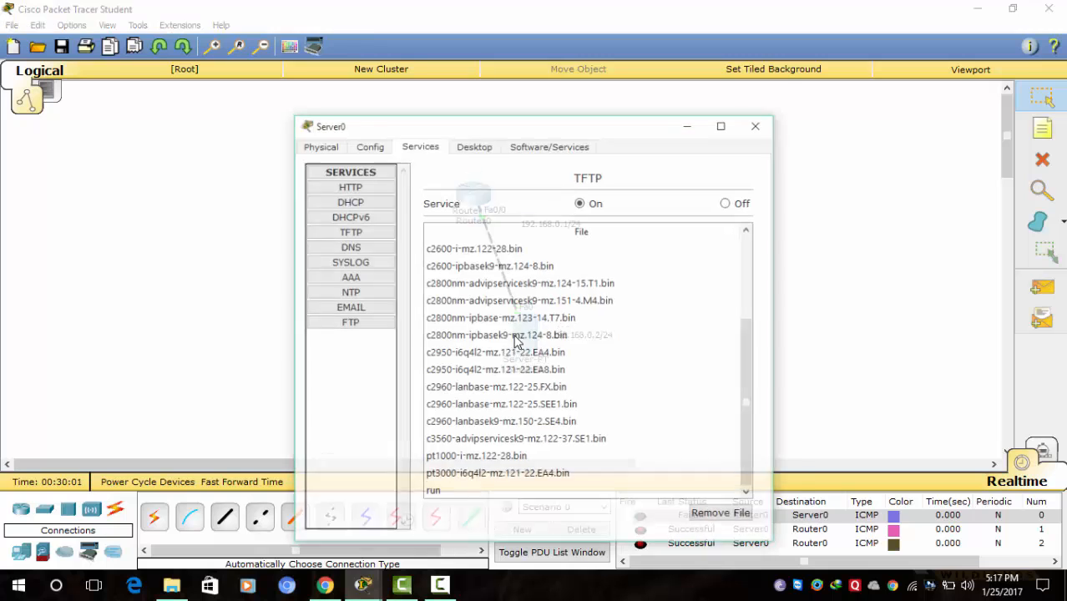
{"action": "left_click", "coordinate": [485, 127]}
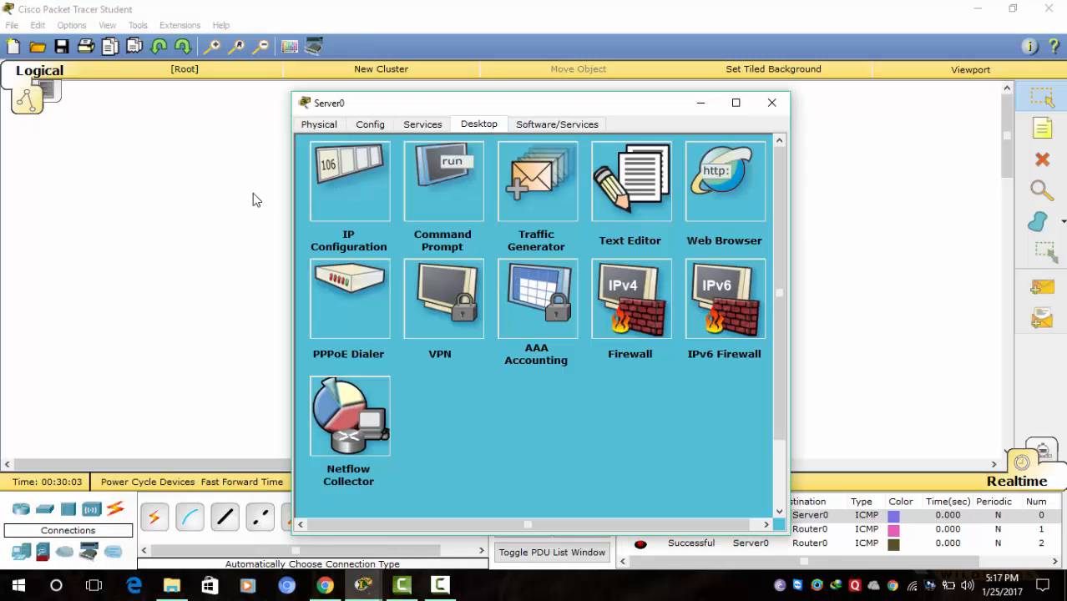
{"action": "left_click", "coordinate": [342, 184]}
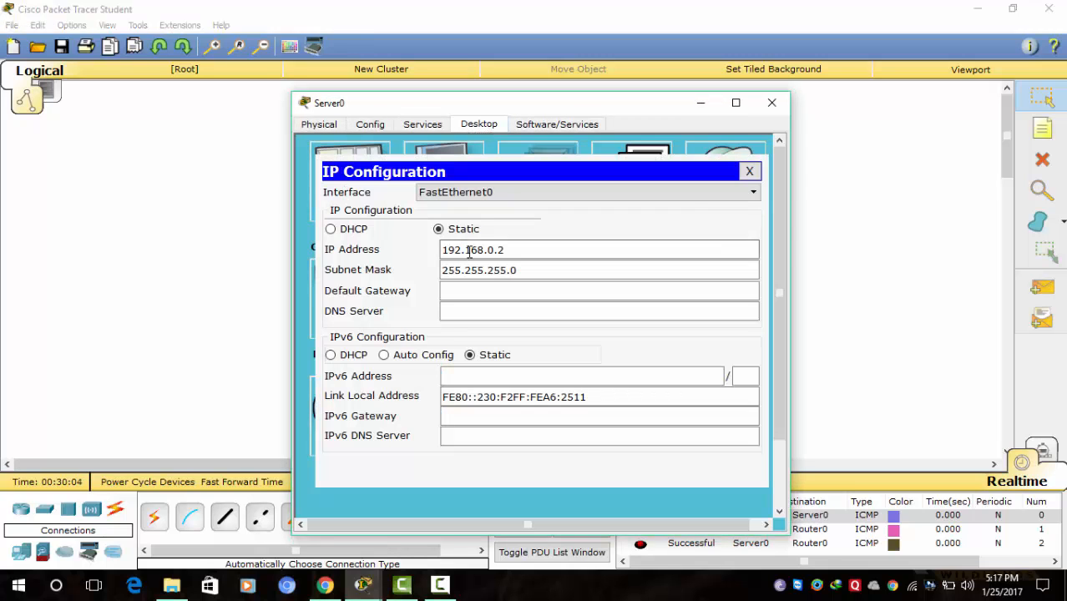
{"action": "left_click", "coordinate": [699, 102]}
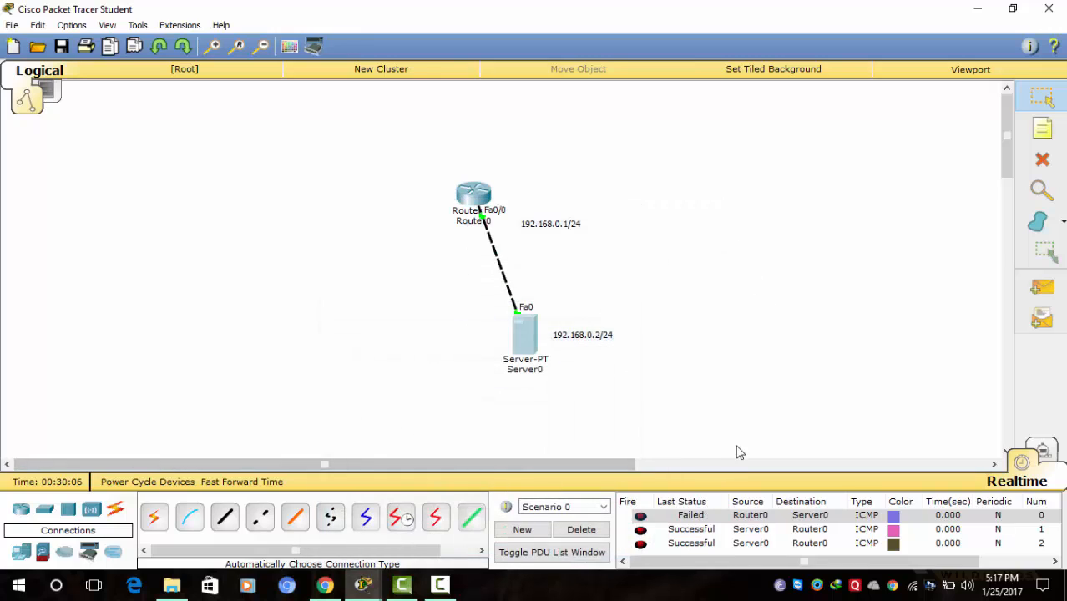
- Delete the old PDU results and send a simple ICMP ping from Server0 to Router0
{"action": "left_click", "coordinate": [582, 530]}
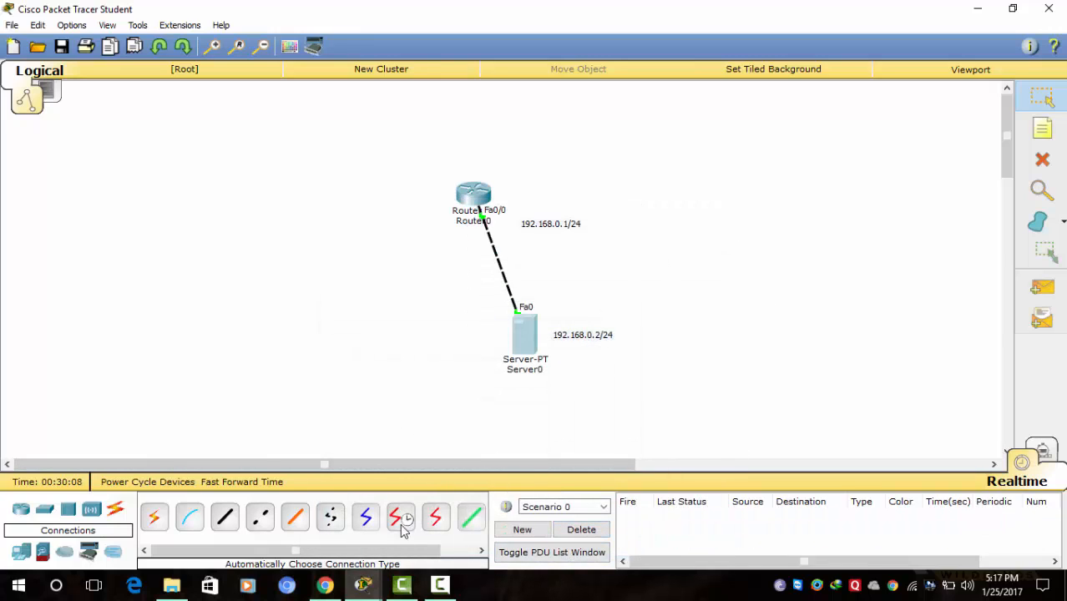
{"action": "left_click", "coordinate": [1053, 297]}
{"action": "left_click", "coordinate": [529, 336]}
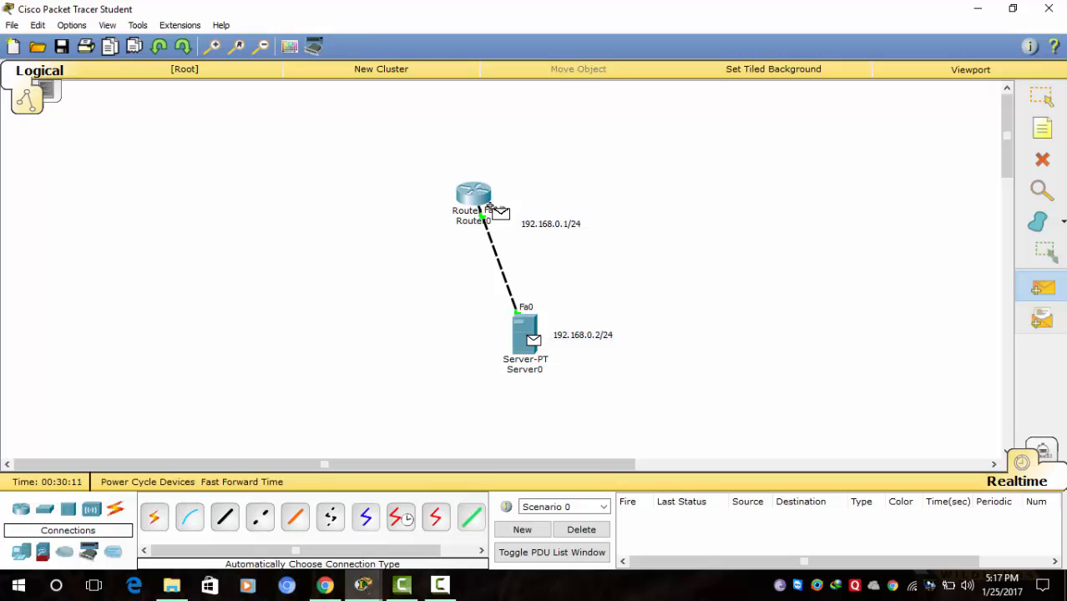
{"action": "left_click", "coordinate": [481, 201]}
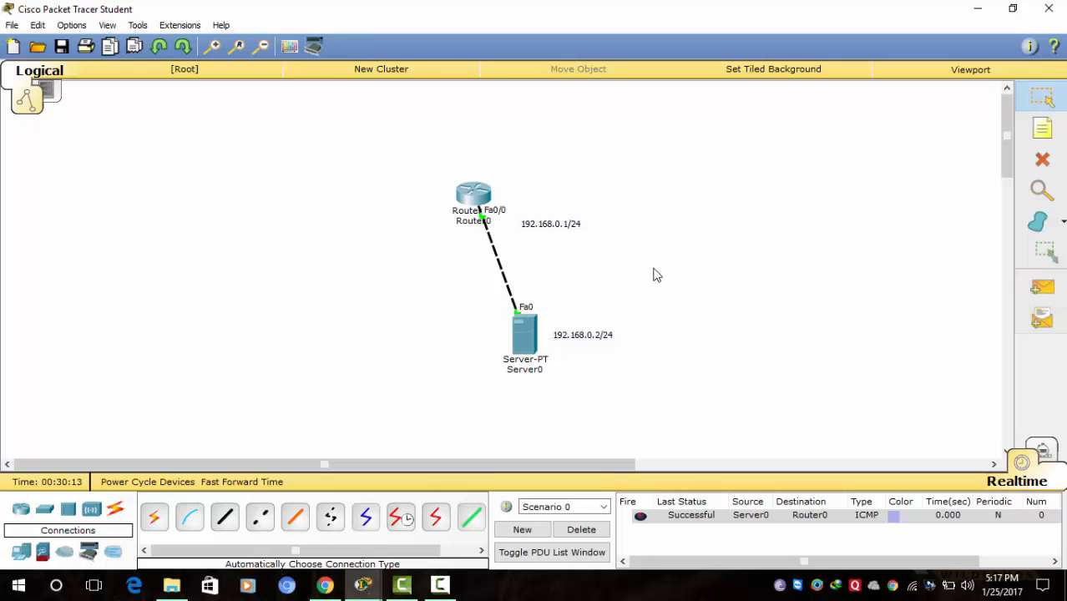
{"action": "left_click", "coordinate": [470, 202]}
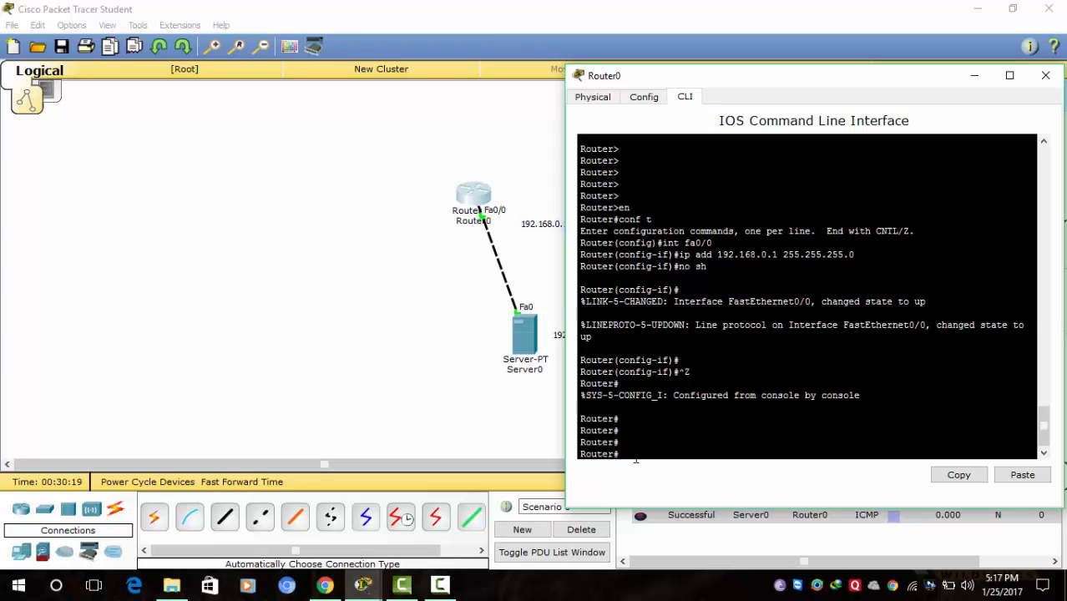
- Run copy tftp: running-config and give 192.168.0.2 as the remote host
{"action": "type", "text": "co"}
{"action": "key", "text": "Tab"}
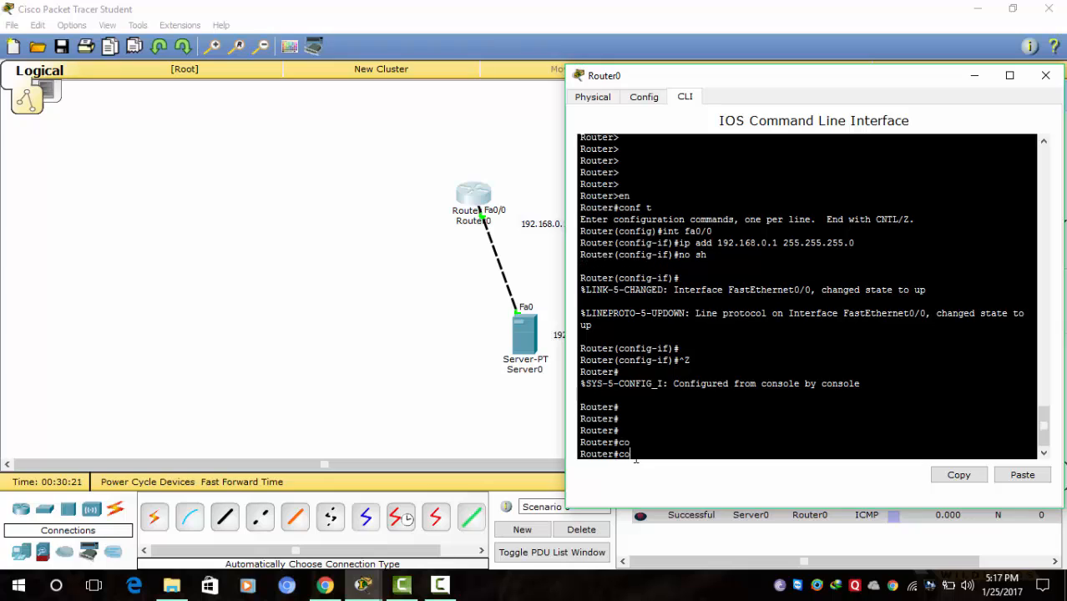
{"action": "type", "text": "p"}
{"action": "key", "text": "Tab"}
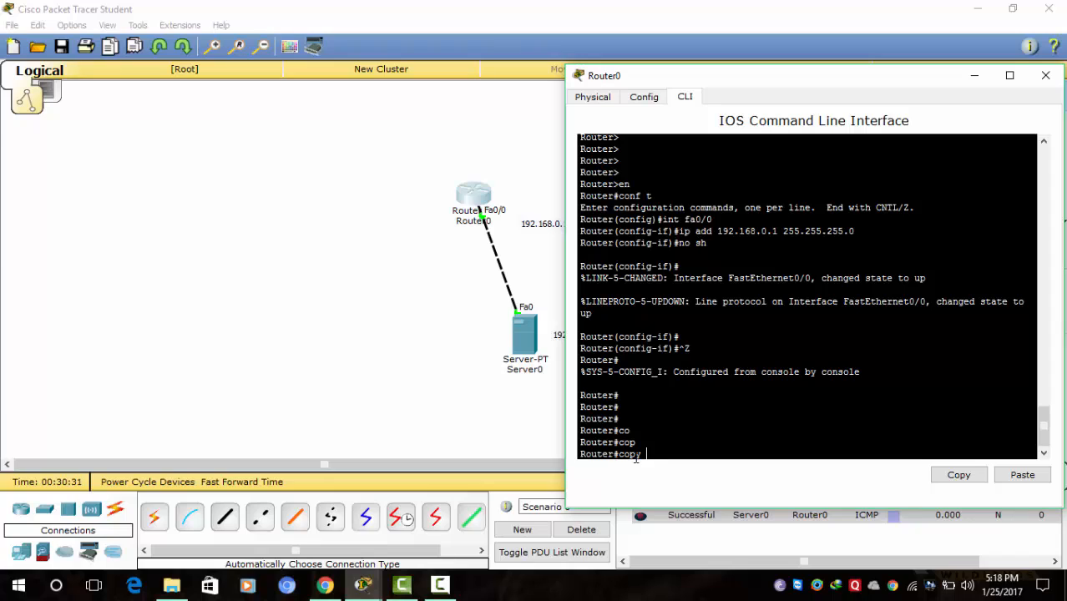
{"action": "type", "text": "tft"}
{"action": "key", "text": "Tab"}
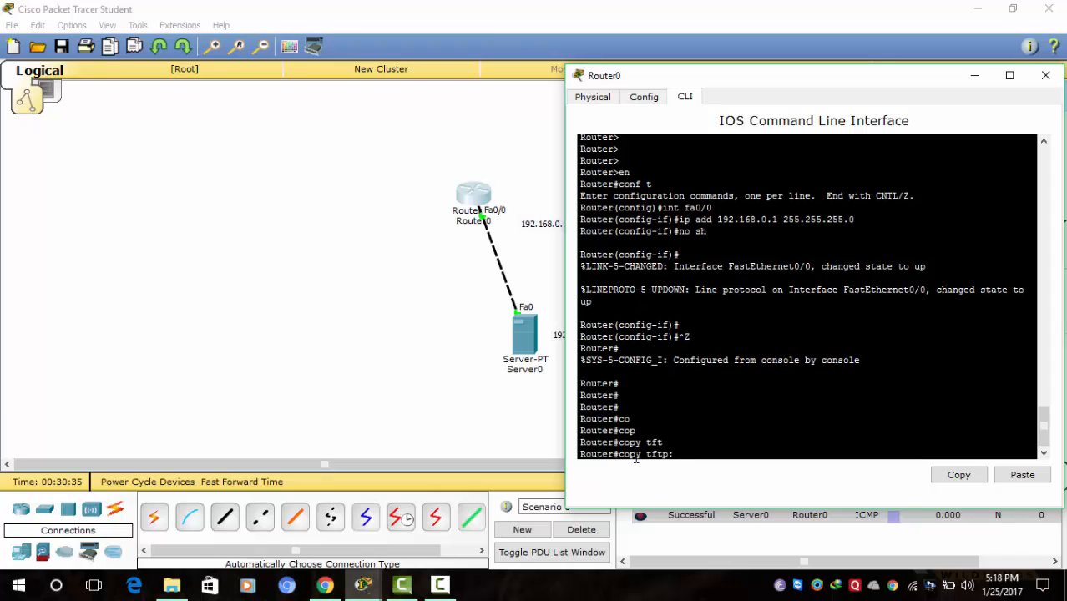
{"action": "type", "text": "runn"}
{"action": "key", "text": "Tab"}
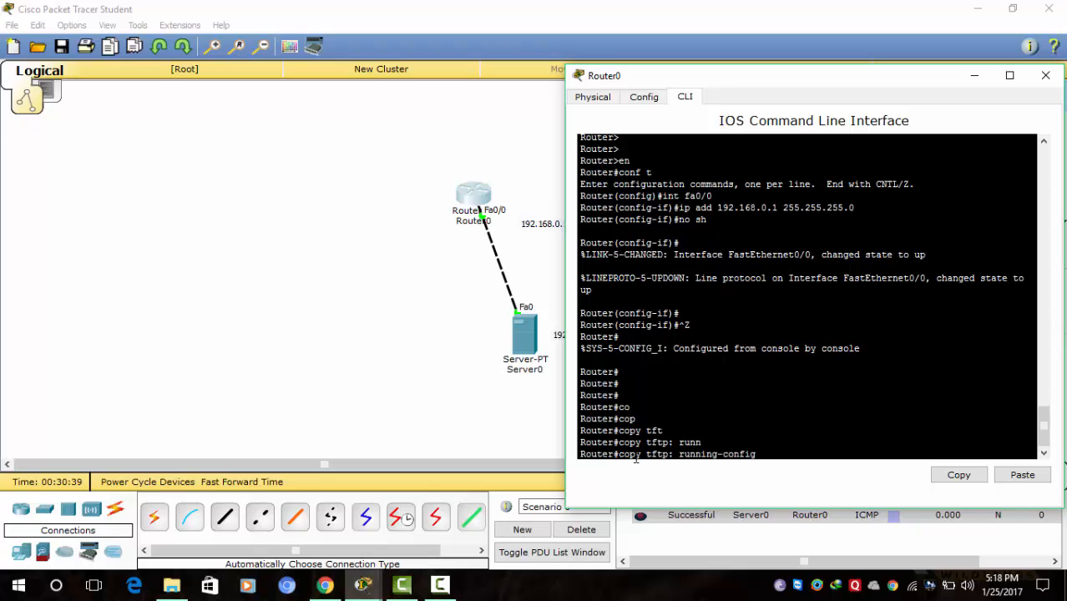
{"action": "key", "text": "Return"}
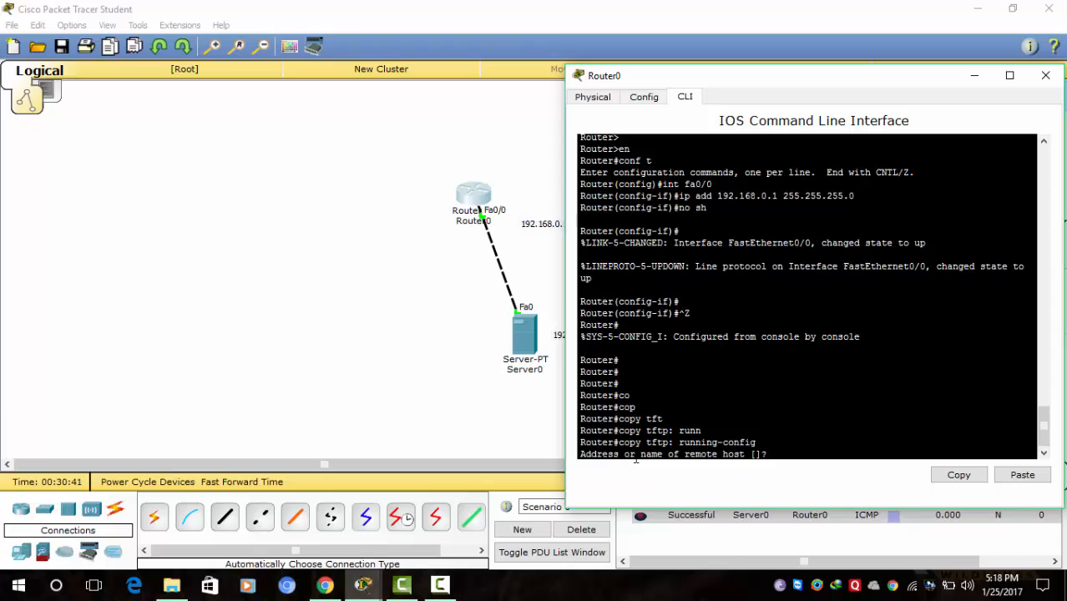
{"action": "type", "text": "192.168.0.2"}
{"action": "key", "text": "Return"}
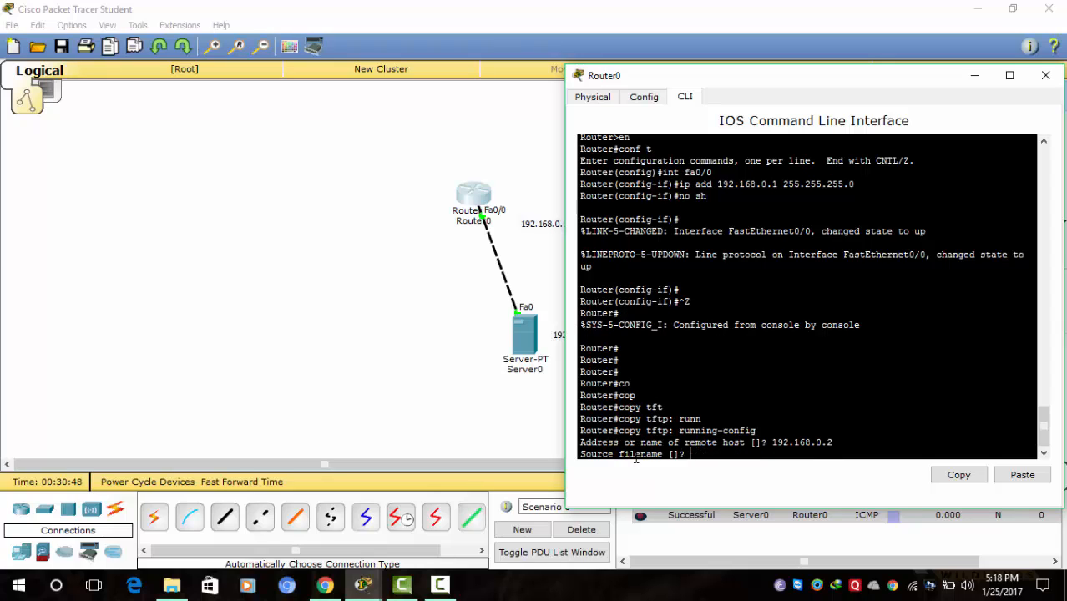
- Find the 'run' file in Server0's TFTP service file list, then minimize Server0
{"action": "left_click", "coordinate": [522, 343]}
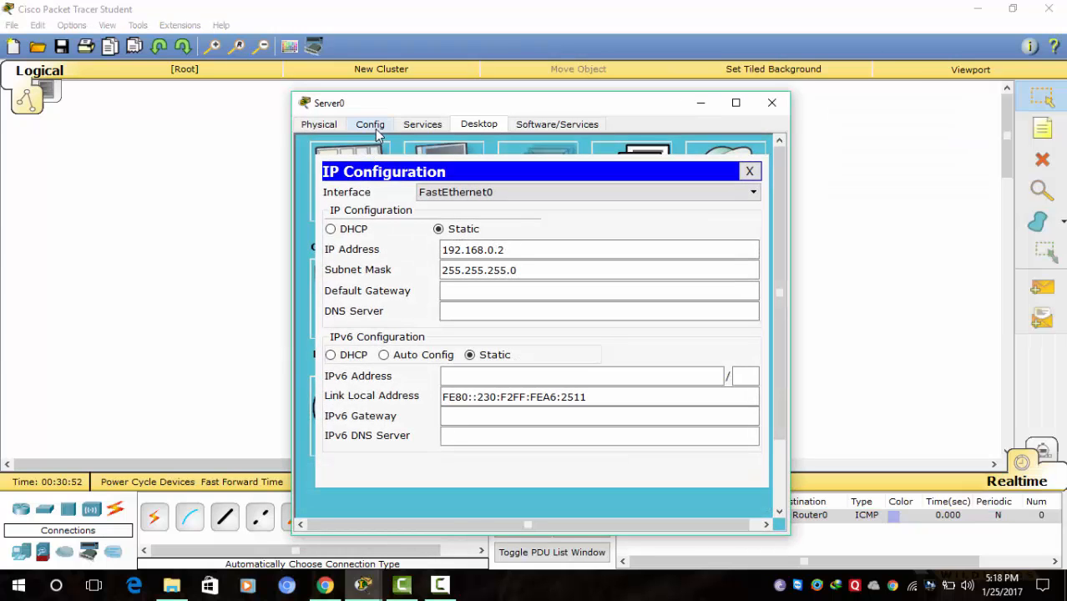
{"action": "left_click", "coordinate": [420, 126]}
{"action": "left_click", "coordinate": [340, 216]}
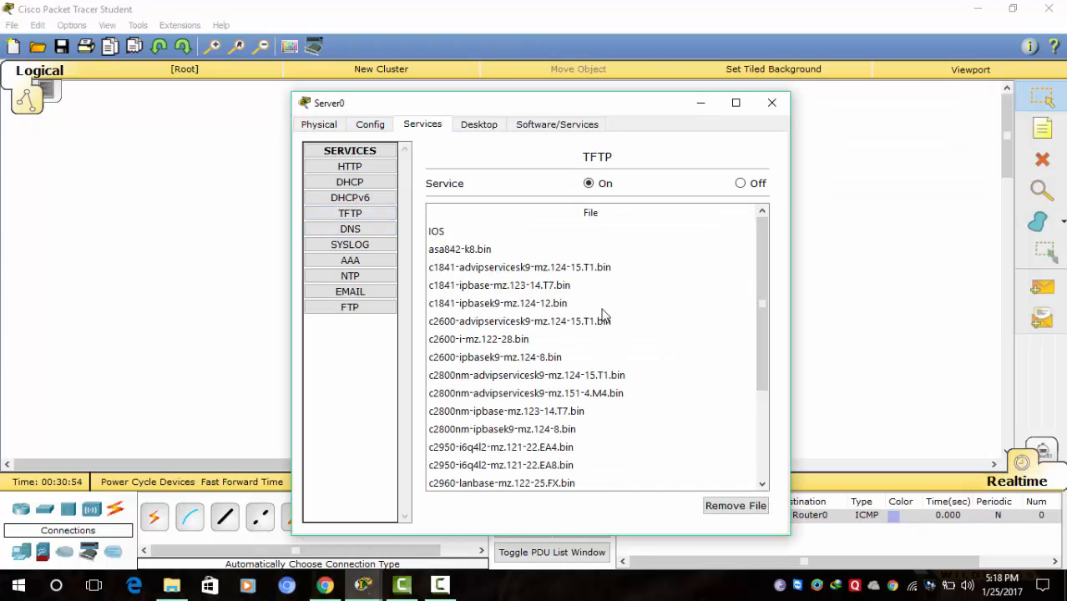
{"action": "left_click_drag", "start_coordinate": [758, 275], "coordinate": [760, 361]}
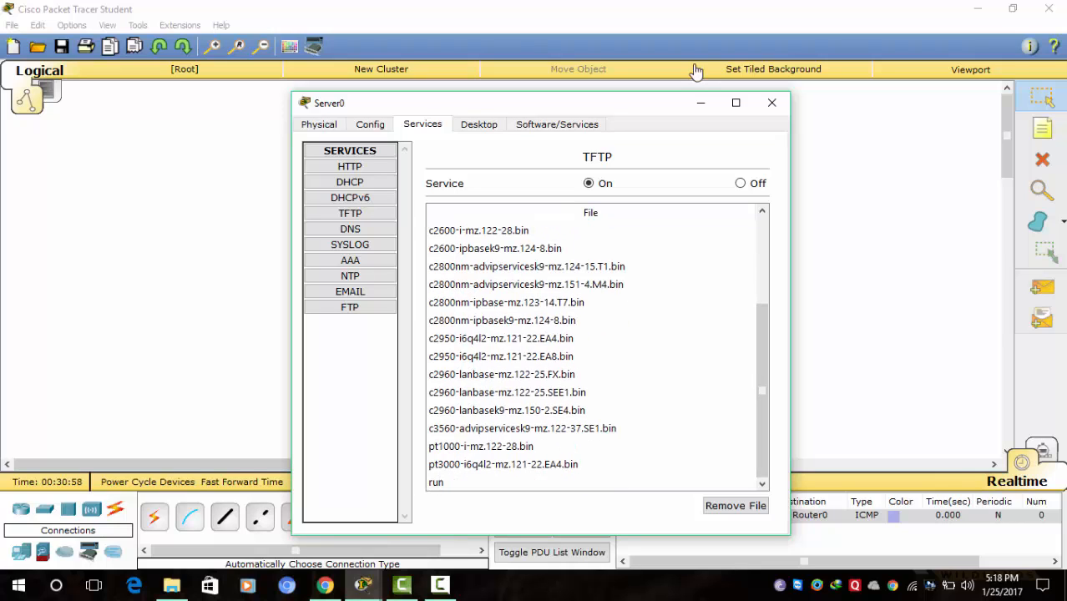
{"action": "left_click", "coordinate": [699, 103]}
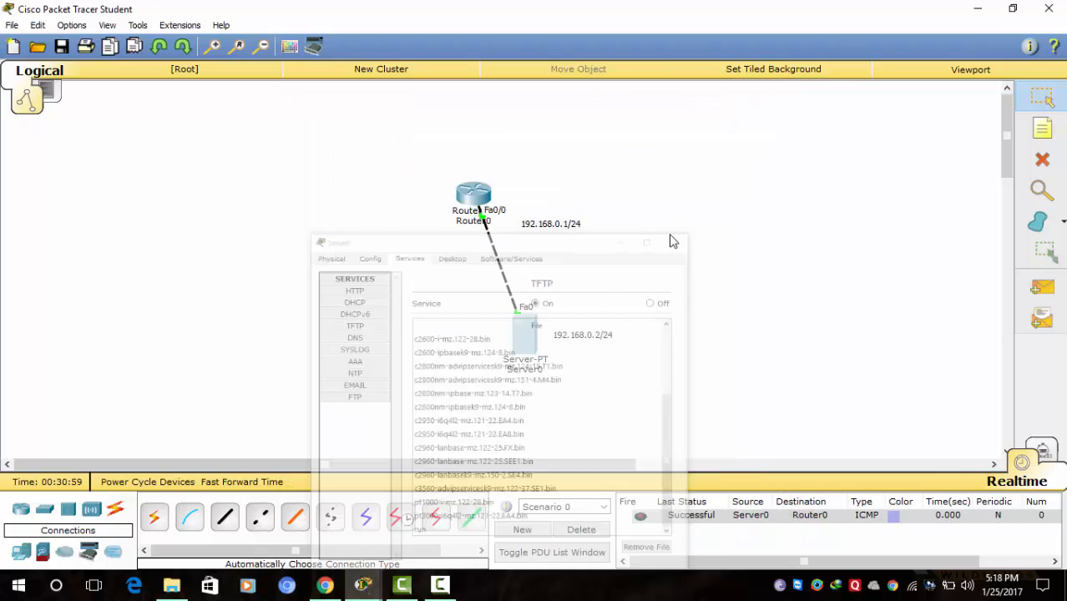
- Give 'run' as the source filename to restore it into running-config, then type sh run
{"action": "left_click", "coordinate": [466, 201]}
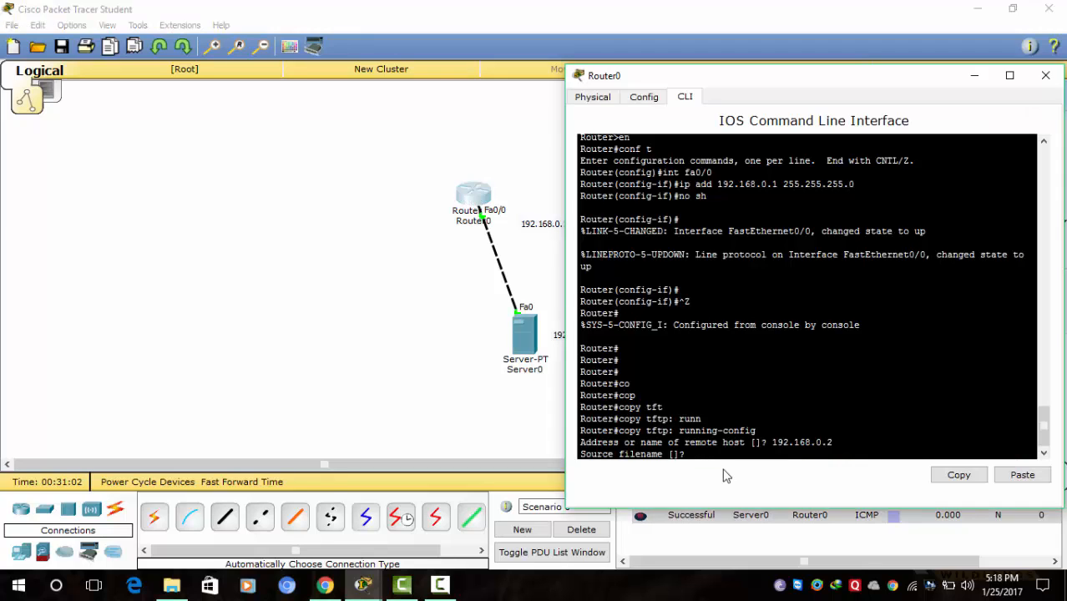
{"action": "type", "text": "run"}
{"action": "key", "text": "Return"}
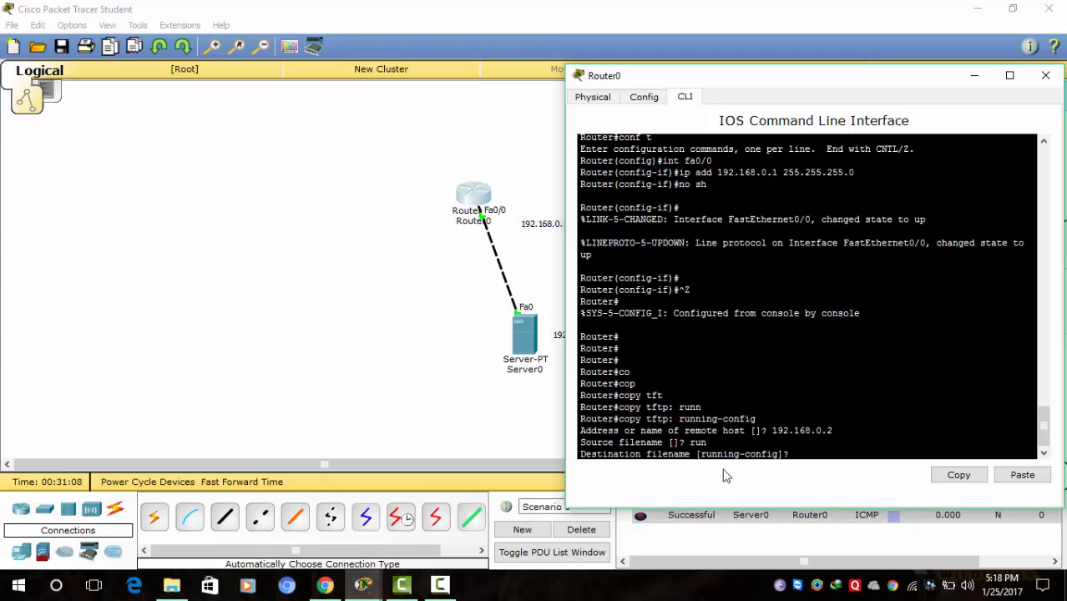
{"action": "key", "text": "Return"}
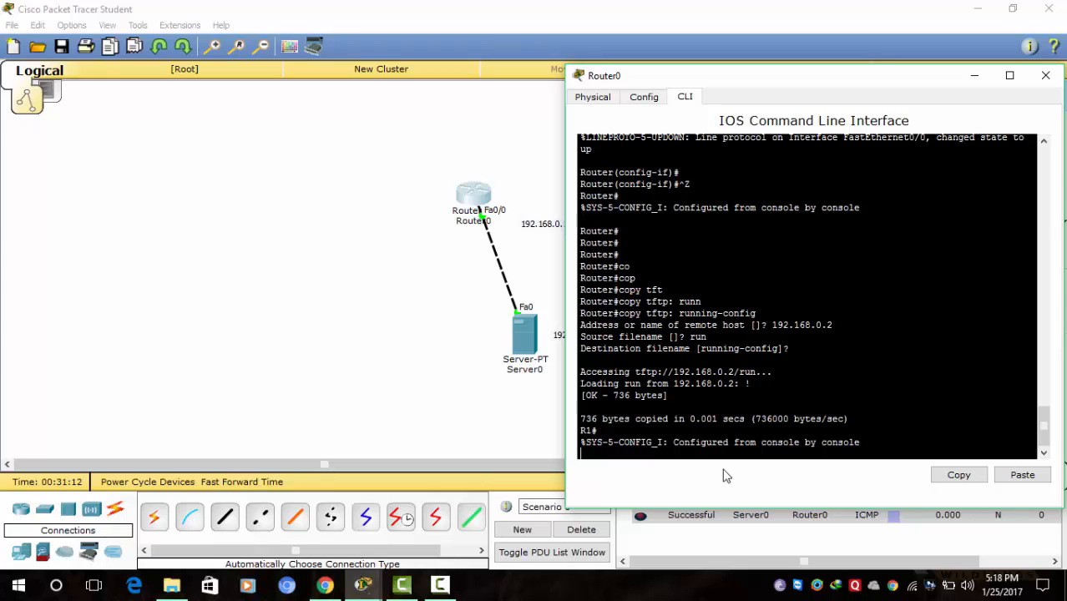
{"action": "key", "text": "Return"}
{"action": "key", "text": "Return"}
{"action": "key", "text": "Return"}
{"action": "key", "text": "Return"}
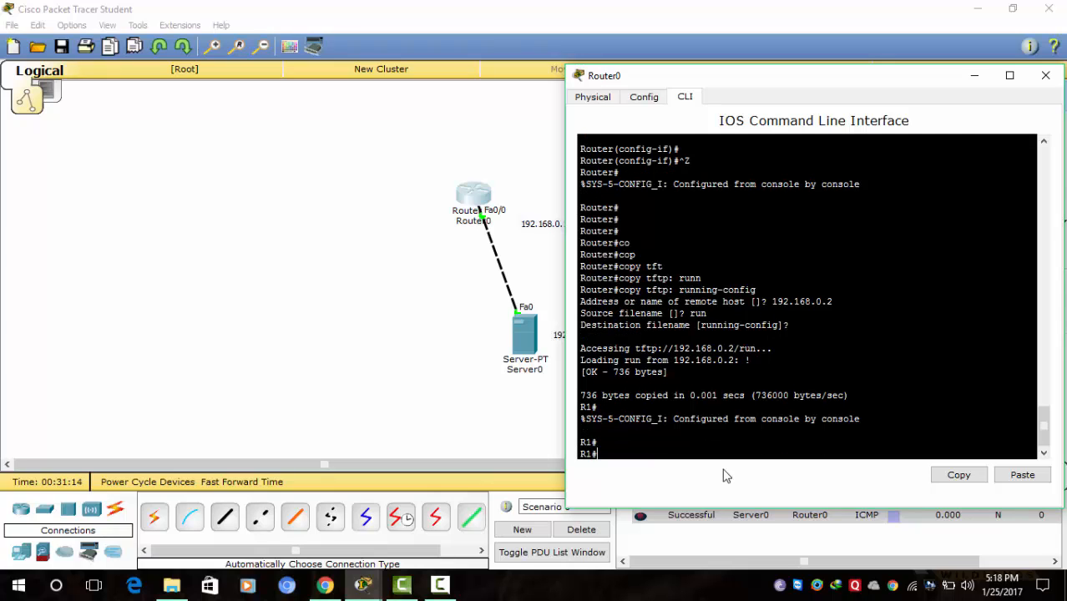
{"action": "key", "text": "Return"}
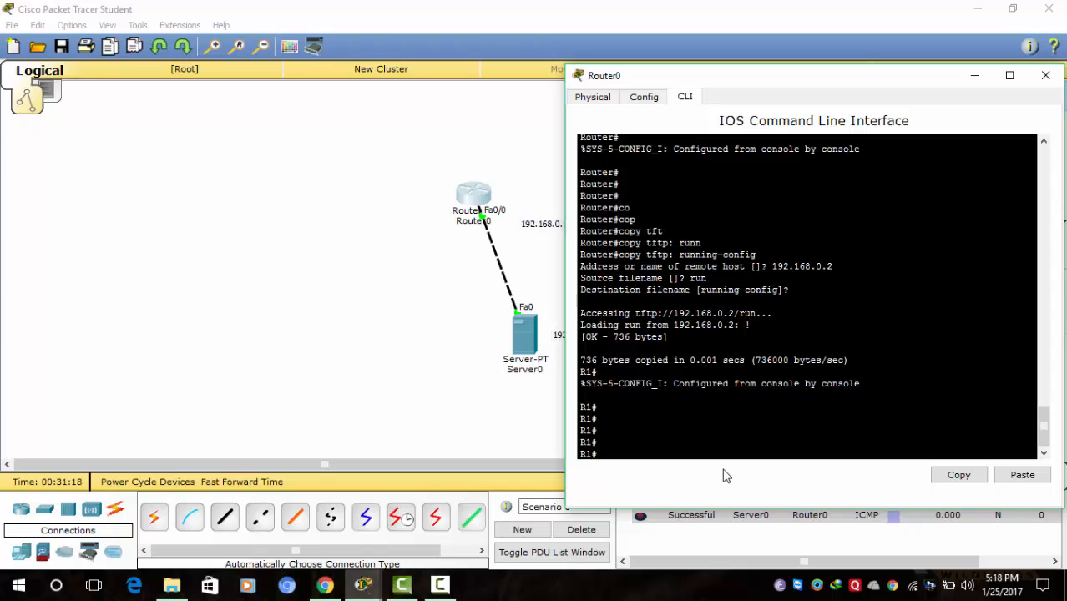
{"action": "type", "text": "sh run"}
- Display R1's running configuration and step through it to the vty lines and end
{"action": "key", "text": "Return"}
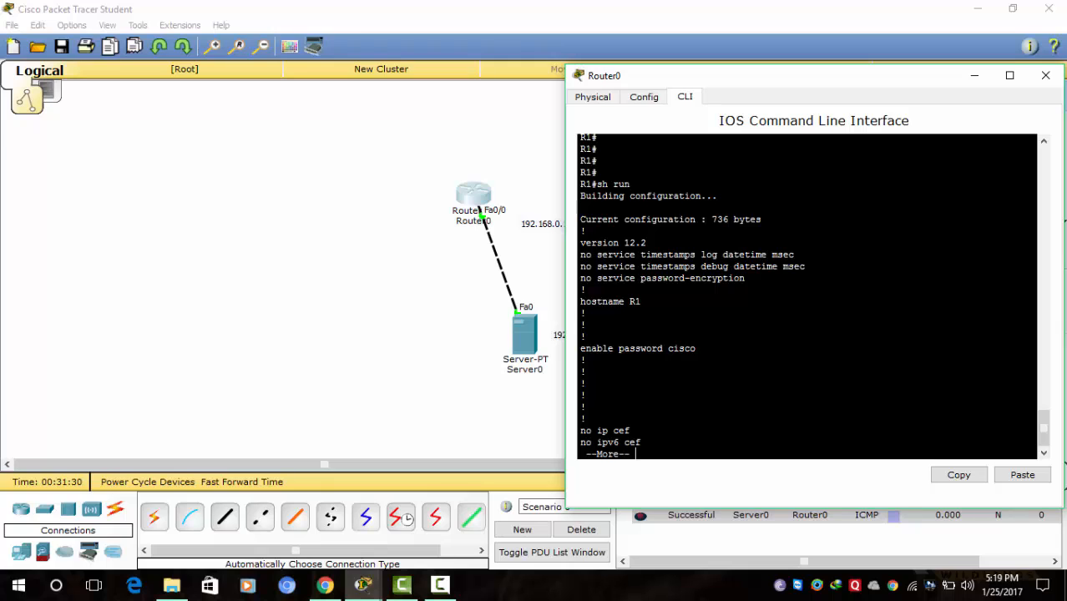
{"action": "key", "text": "Return"}
{"action": "key", "text": "Return"}
{"action": "key", "text": "Return"}
{"action": "key", "text": "Return"}
{"action": "key", "text": "Return"}
{"action": "key", "text": "Return"}
{"action": "key", "text": "Return"}
{"action": "key", "text": "Return"}
{"action": "key", "text": "Return"}
{"action": "key", "text": "Return"}
{"action": "key", "text": "Return"}
{"action": "key", "text": "Return"}
{"action": "key", "text": "Return"}
{"action": "key", "text": "Return"}
{"action": "key", "text": "Return"}
{"action": "key", "text": "Return"}
{"action": "key", "text": "Return"}
{"action": "key", "text": "Return"}
{"action": "key", "text": "Return"}
{"action": "key", "text": "Return"}
{"action": "key", "text": "Return"}
{"action": "key", "text": "Return"}
{"action": "key", "text": "Return"}
{"action": "key", "text": "Return"}
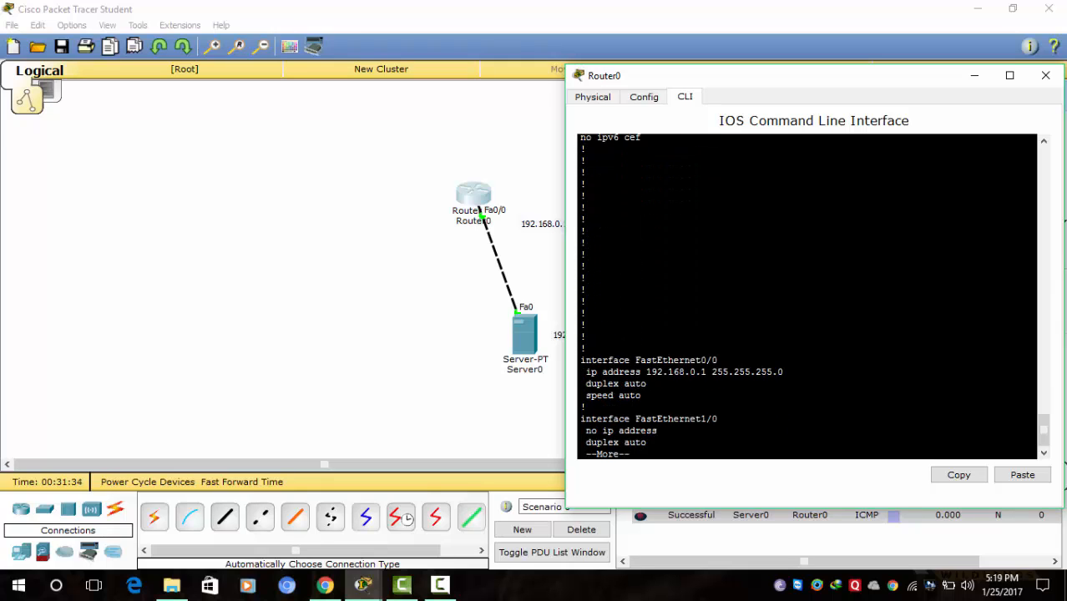
{"action": "key", "text": "Return"}
{"action": "key", "text": "Return"}
{"action": "key", "text": "Return"}
{"action": "key", "text": "Return"}
{"action": "key", "text": "Return"}
{"action": "key", "text": "Return"}
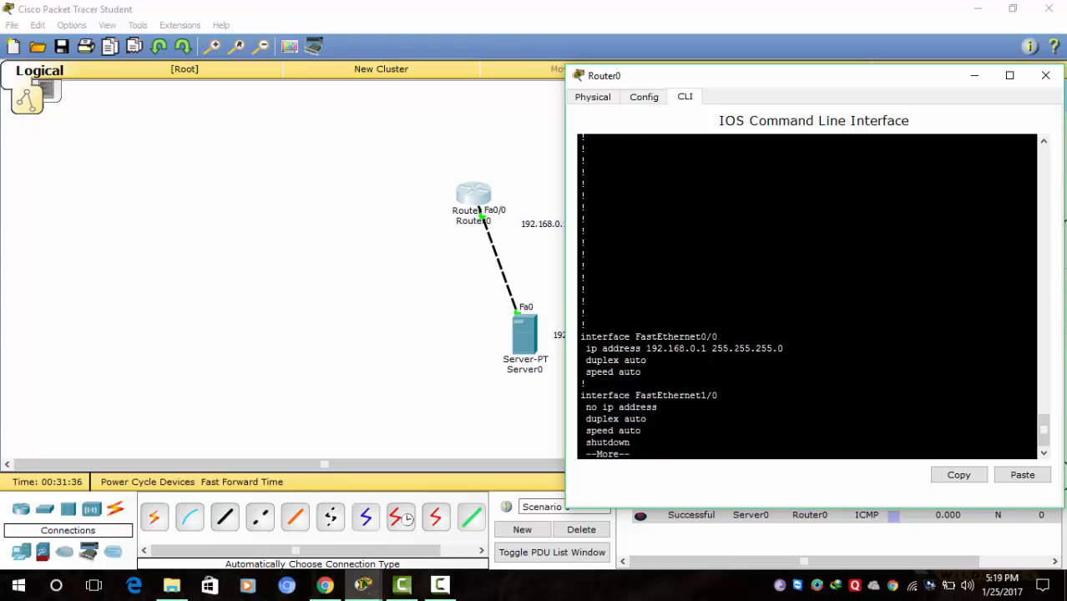
{"action": "key", "text": "Return"}
{"action": "key", "text": "Return"}
{"action": "key", "text": "Return"}
{"action": "key", "text": "Return"}
{"action": "key", "text": "Return"}
{"action": "key", "text": "Return"}
{"action": "key", "text": "Return"}
{"action": "key", "text": "Return"}
{"action": "key", "text": "Return"}
{"action": "key", "text": "Return"}
{"action": "key", "text": "Return"}
{"action": "key", "text": "Return"}
{"action": "key", "text": "Return"}
{"action": "key", "text": "Return"}
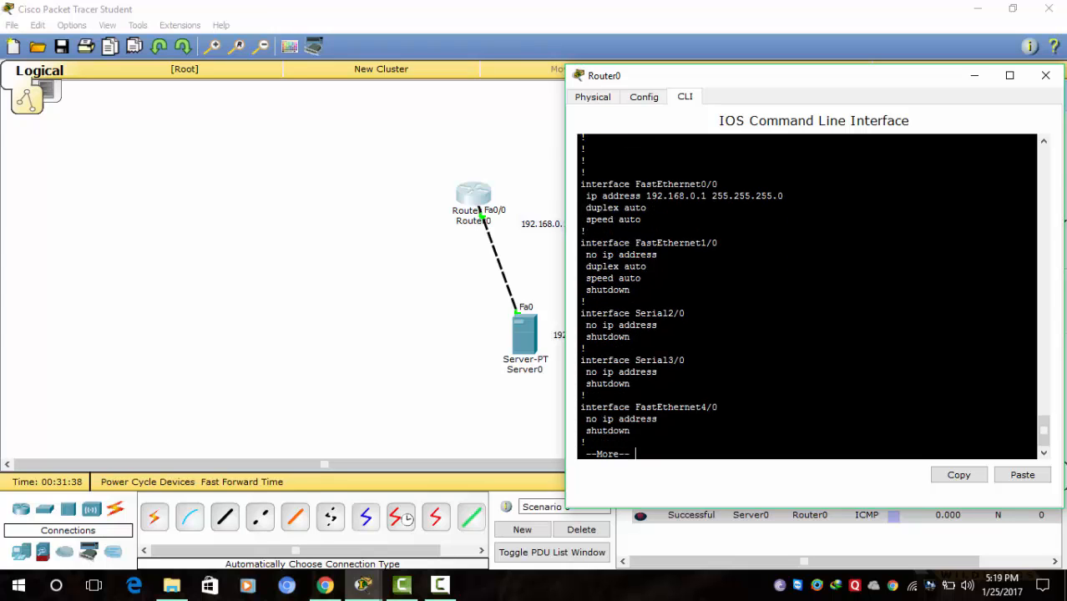
{"action": "key", "text": "Return"}
{"action": "key", "text": "Return"}
{"action": "key", "text": "Return"}
{"action": "key", "text": "Return"}
{"action": "key", "text": "Return"}
{"action": "key", "text": "Return"}
{"action": "key", "text": "Return"}
{"action": "key", "text": "Return"}
{"action": "key", "text": "Return"}
{"action": "key", "text": "Return"}
{"action": "key", "text": "Return"}
{"action": "key", "text": "Return"}
{"action": "key", "text": "Return"}
{"action": "key", "text": "Return"}
{"action": "key", "text": "Return"}
{"action": "key", "text": "Return"}
{"action": "key", "text": "Return"}
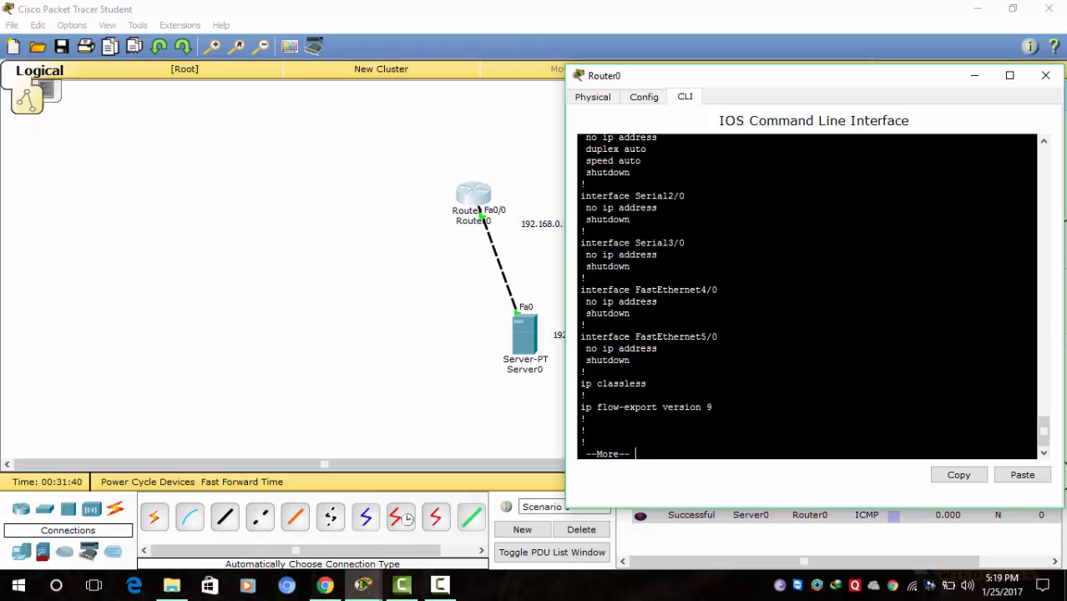
{"action": "key", "text": "Return"}
{"action": "key", "text": "Return"}
{"action": "key", "text": "Return"}
{"action": "key", "text": "Return"}
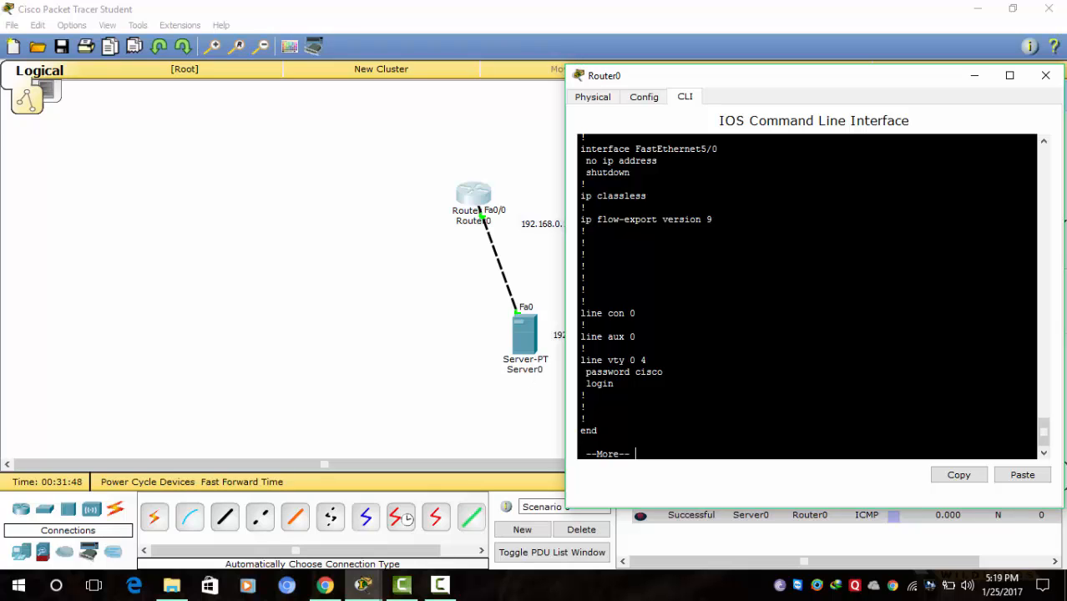
- Minimize the Router0 console window and bring it back up
{"action": "left_click", "coordinate": [974, 75]}
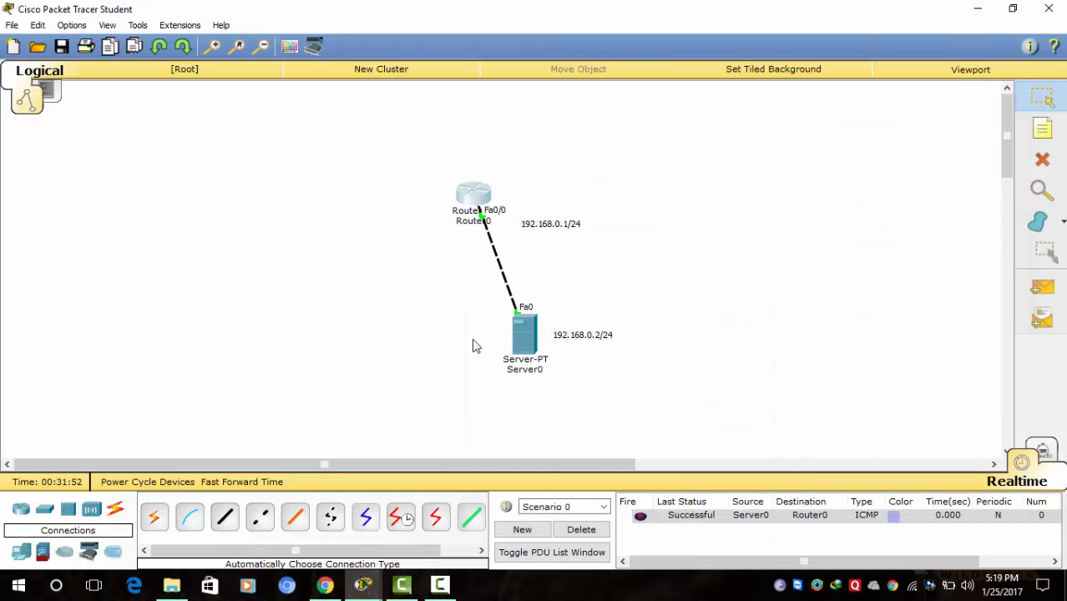
{"action": "left_click", "coordinate": [473, 199]}
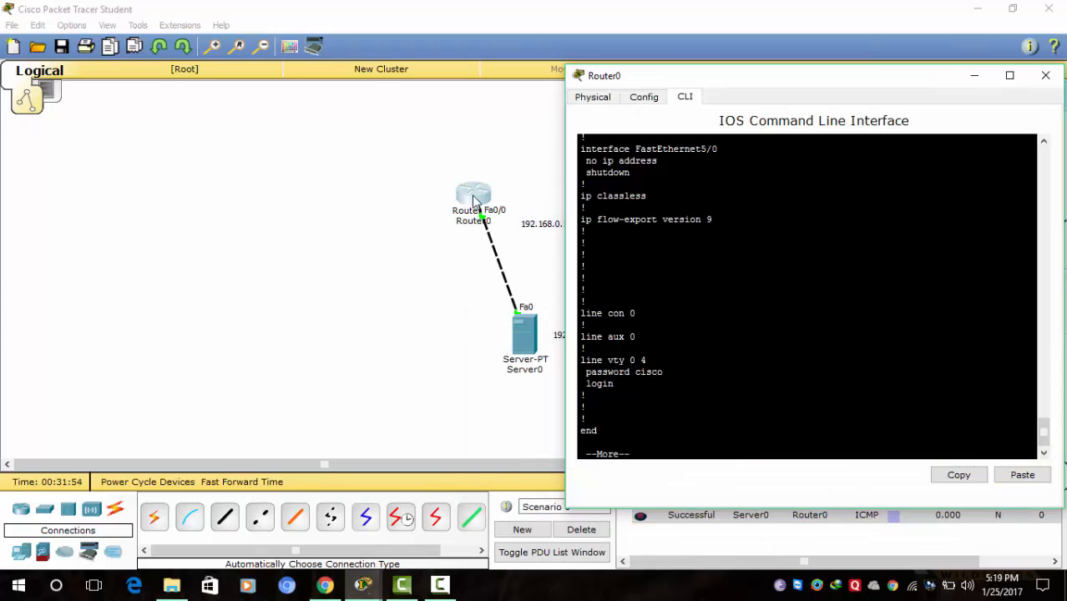
{"action": "left_click", "coordinate": [490, 333]}
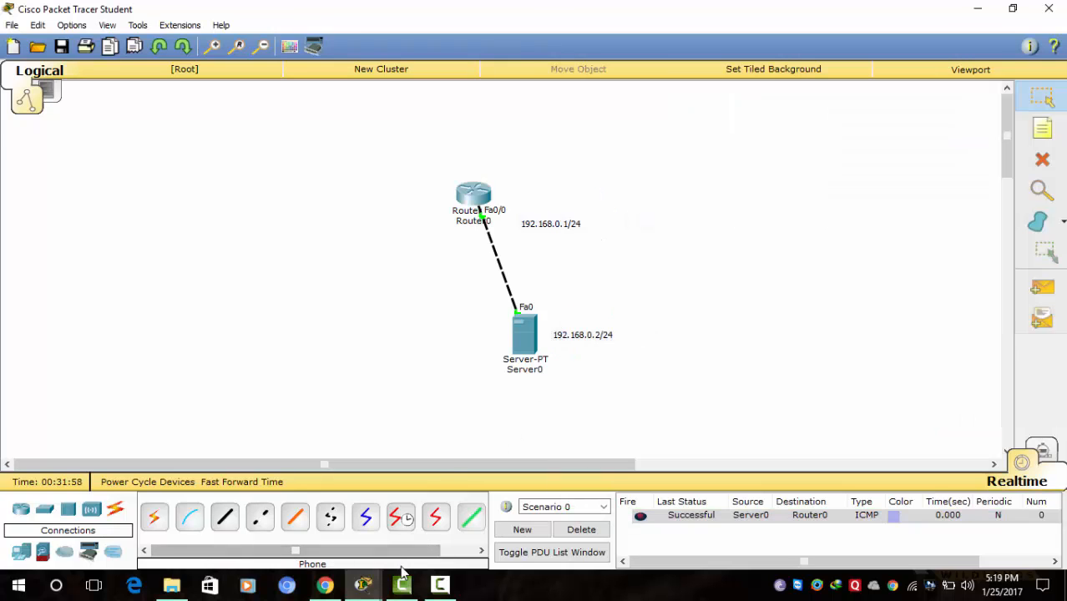
{"action": "left_click", "coordinate": [441, 587]}
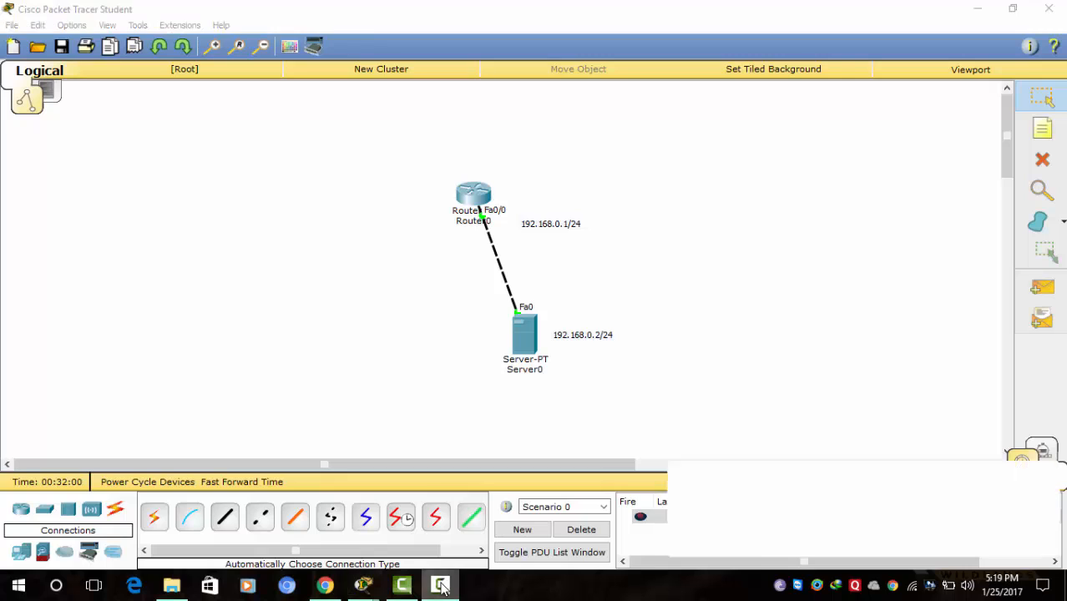
{"action": "left_click", "coordinate": [993, 535]}
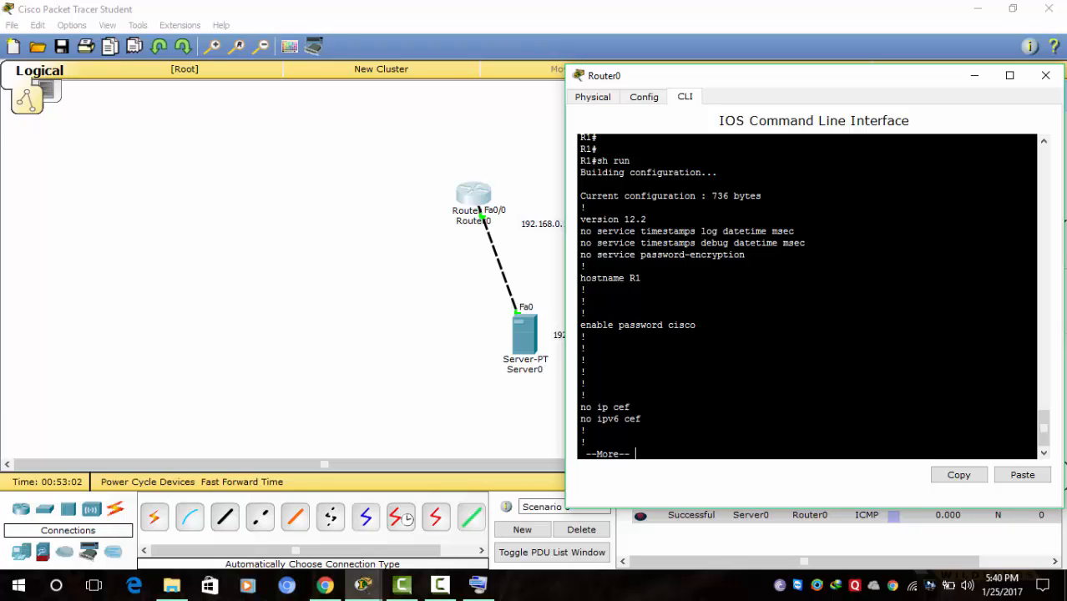
- Page the running-config to 'end', exit the session, and start a new R1 console session
{"action": "key", "text": "space"}
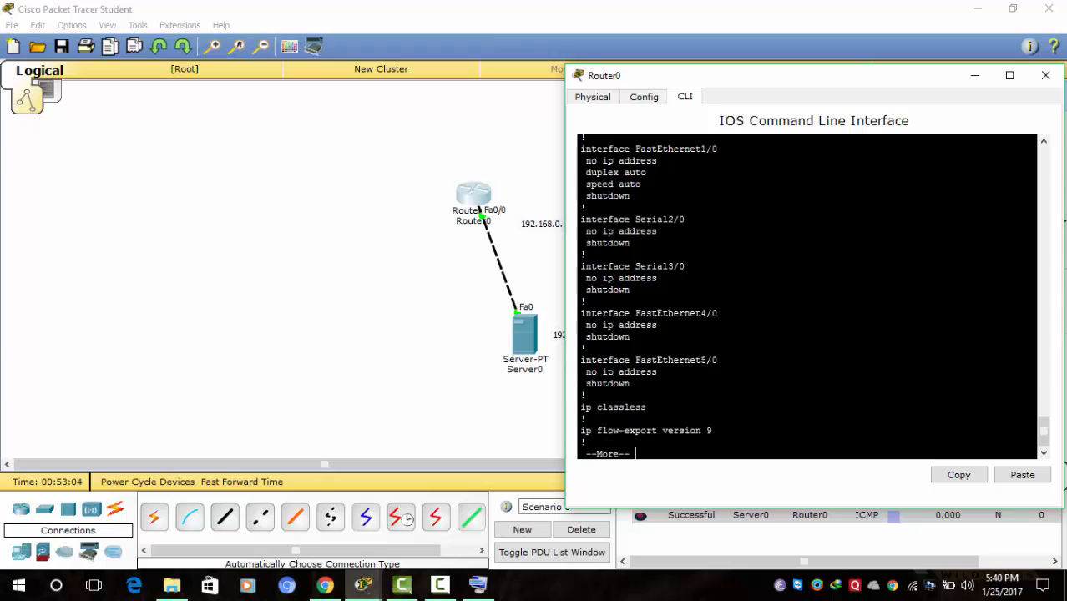
{"action": "key", "text": "space"}
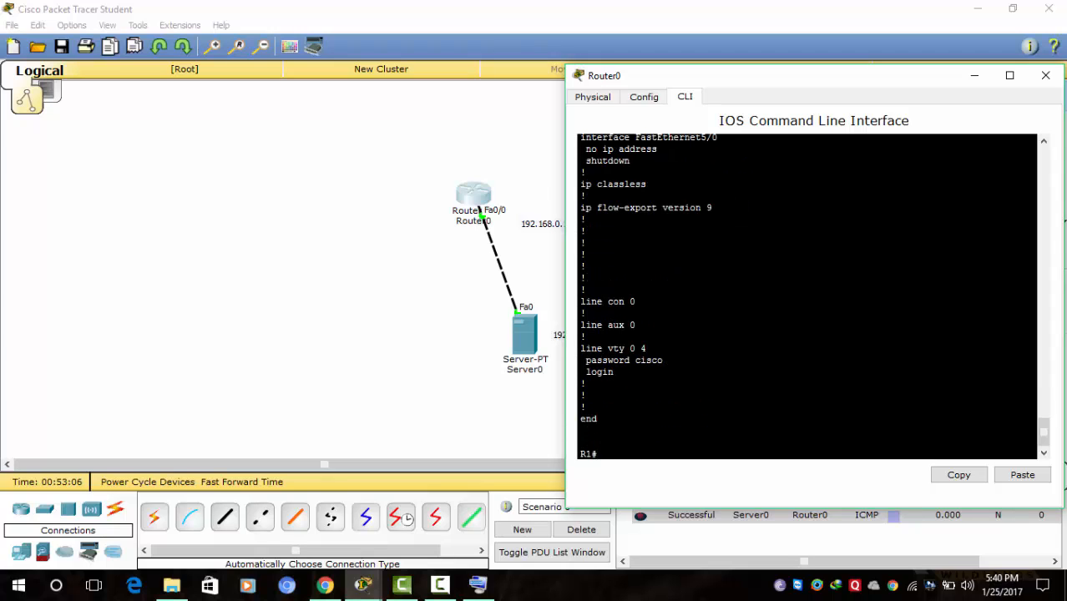
{"action": "key", "text": "Return"}
{"action": "key", "text": "Return"}
{"action": "key", "text": "Return"}
{"action": "key", "text": "Return"}
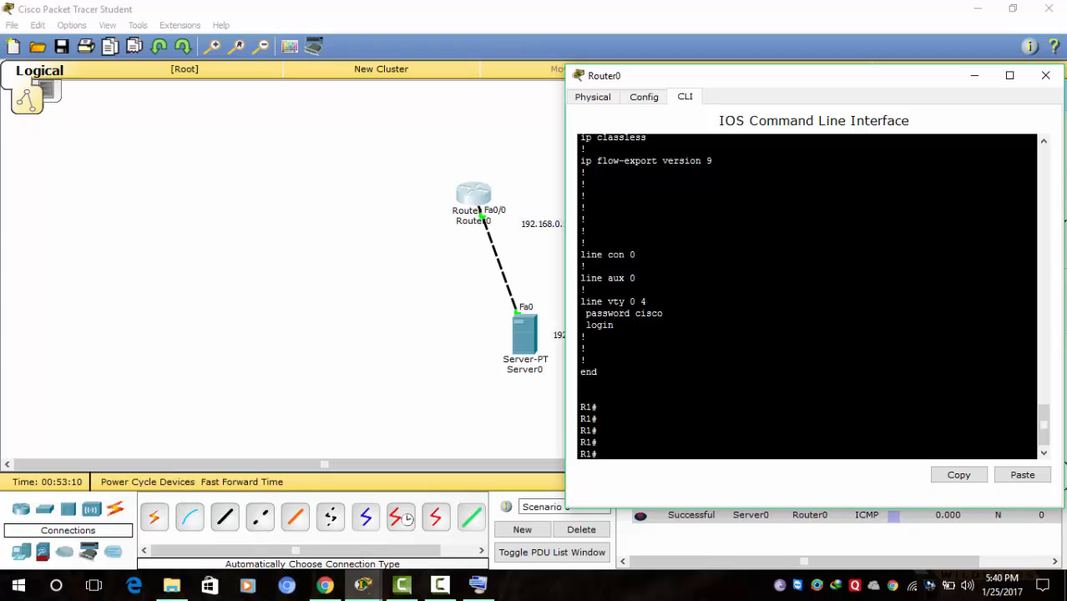
{"action": "type", "text": "exit"}
{"action": "key", "text": "Return"}
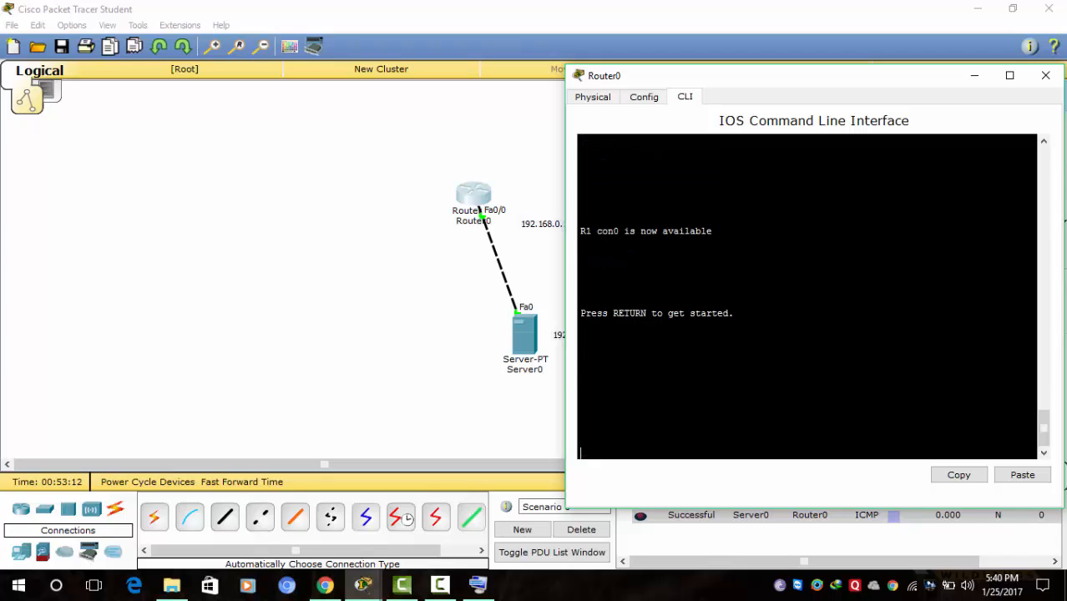
{"action": "key", "text": "Return"}
- Enter privileged mode on R1 with the correct enable password, then exit
{"action": "key", "text": "Return"}
{"action": "key", "text": "Return"}
{"action": "key", "text": "Return"}
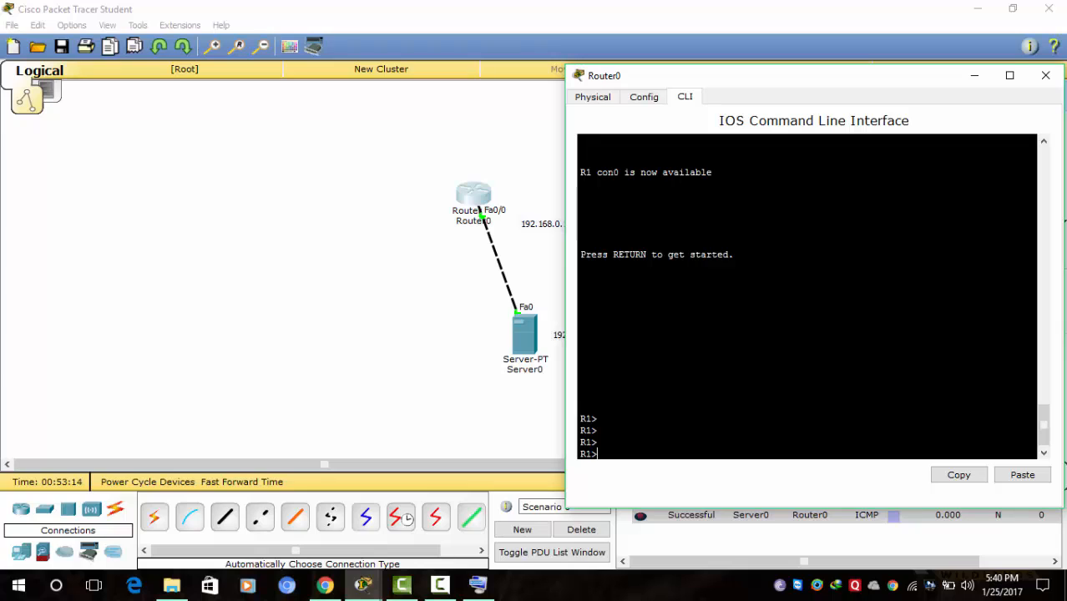
{"action": "type", "text": "en"}
{"action": "key", "text": "Return"}
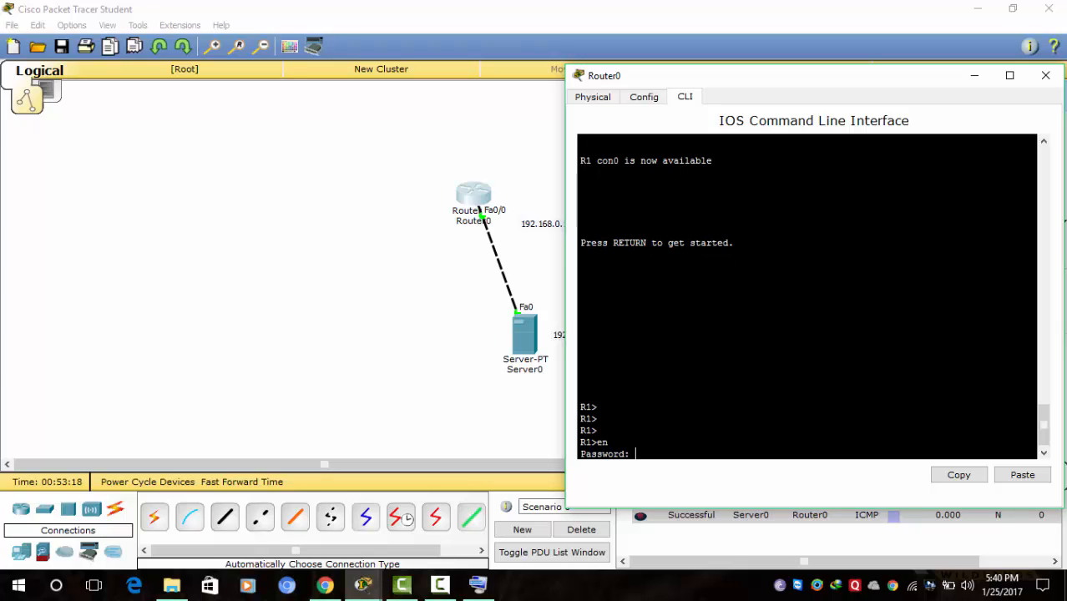
{"action": "key", "text": "Return"}
{"action": "key", "text": "Return"}
{"action": "key", "text": "Return"}
{"action": "key", "text": "Return"}
{"action": "key", "text": "Return"}
{"action": "key", "text": "Return"}
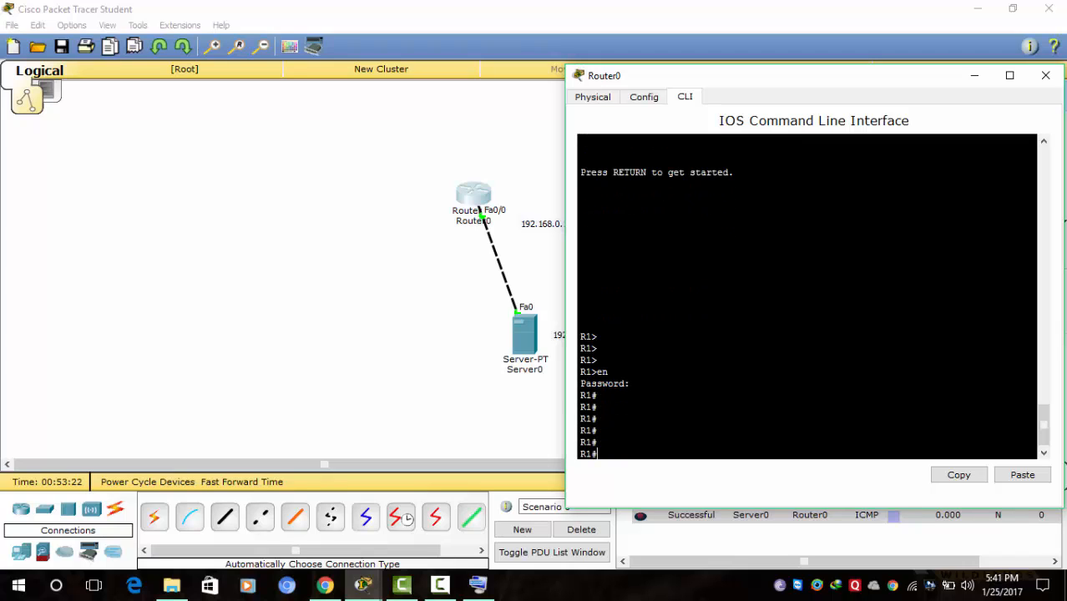
{"action": "type", "text": "exit"}
{"action": "key", "text": "Return"}
{"action": "key", "text": "Return"}
{"action": "key", "text": "Return"}
{"action": "key", "text": "Return"}
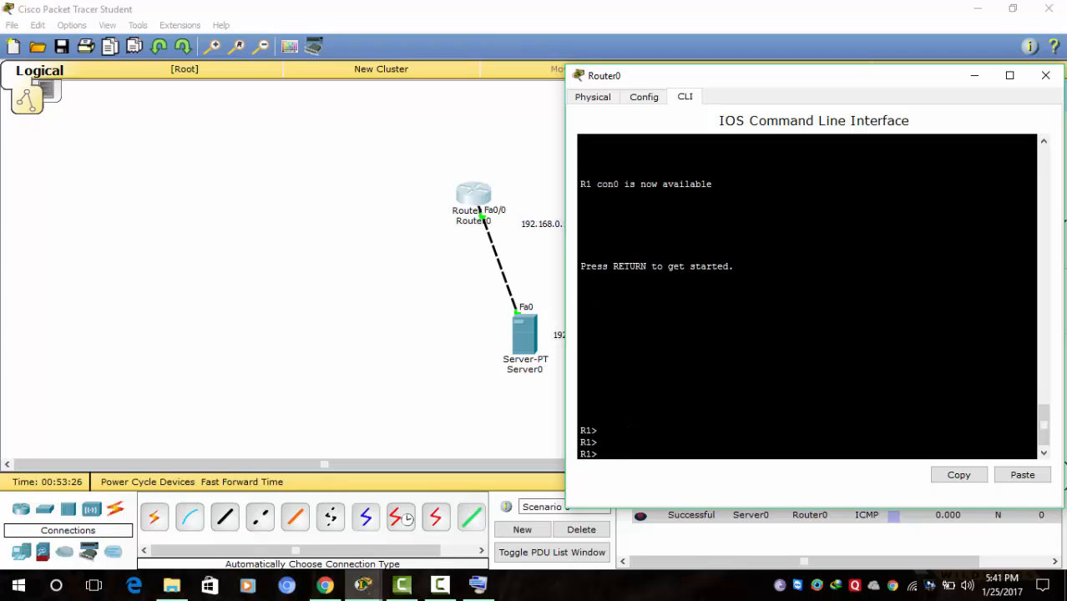
- Try en with wrong passwords three times until % Bad secrets, then request en again
{"action": "type", "text": "en"}
{"action": "key", "text": "Return"}
{"action": "key", "text": "Return"}
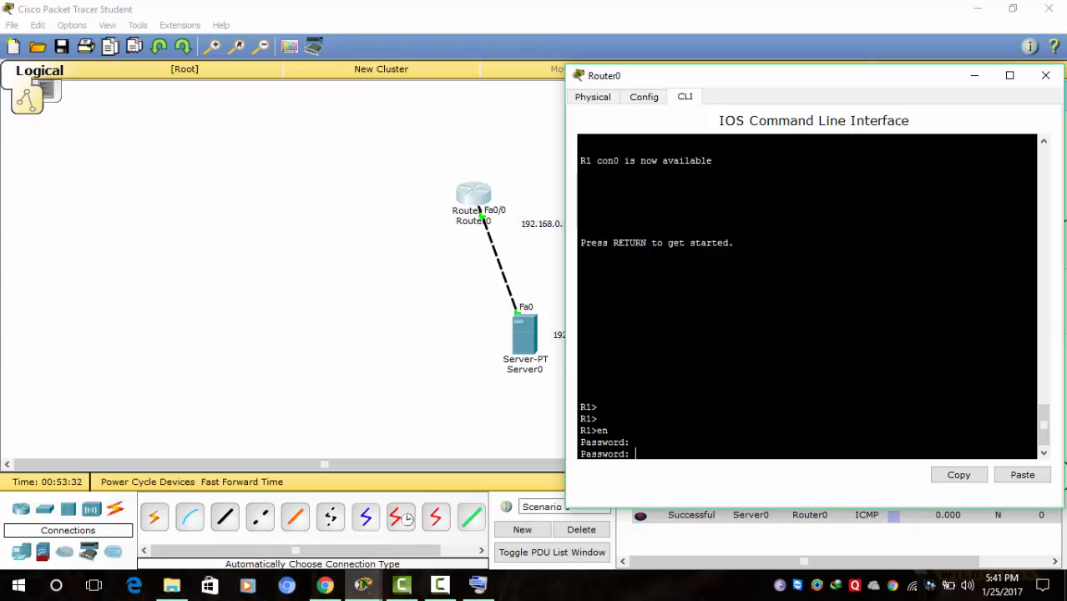
{"action": "key", "text": "Return"}
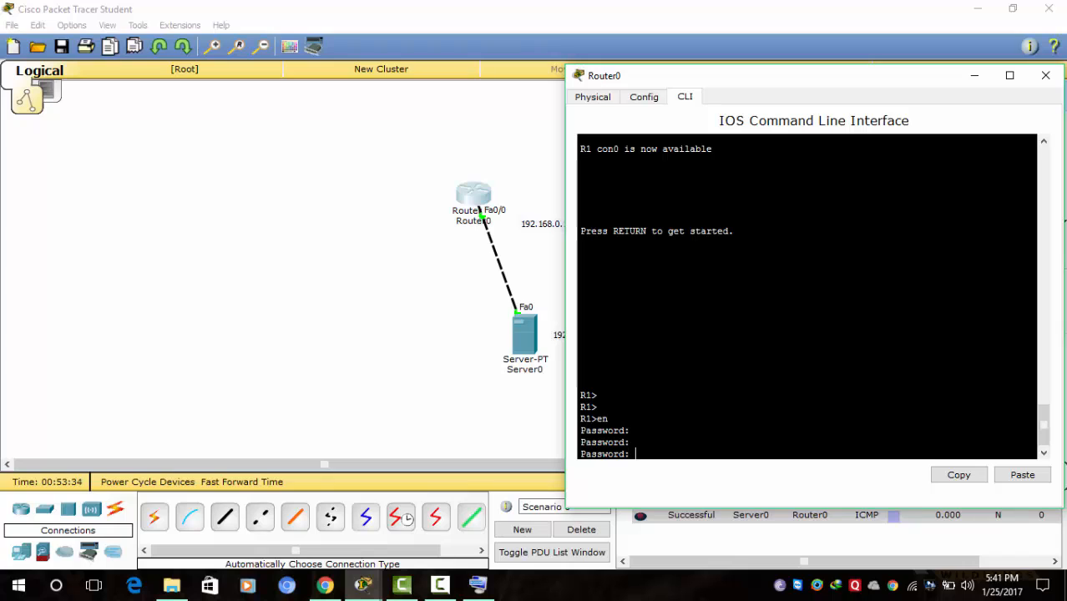
{"action": "key", "text": "Return"}
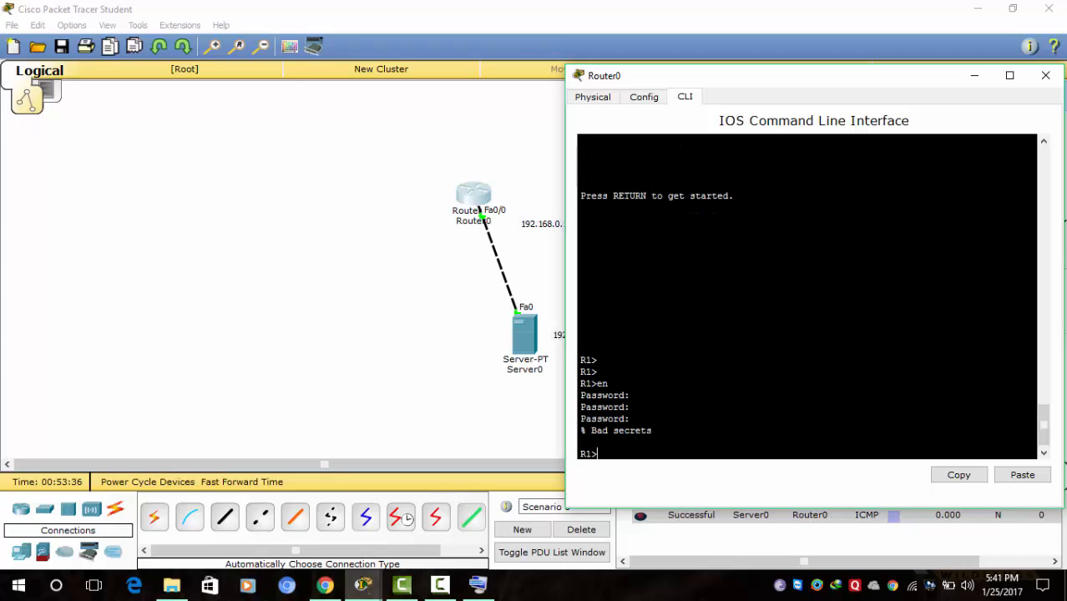
{"action": "key", "text": "Return"}
{"action": "key", "text": "Return"}
{"action": "key", "text": "Return"}
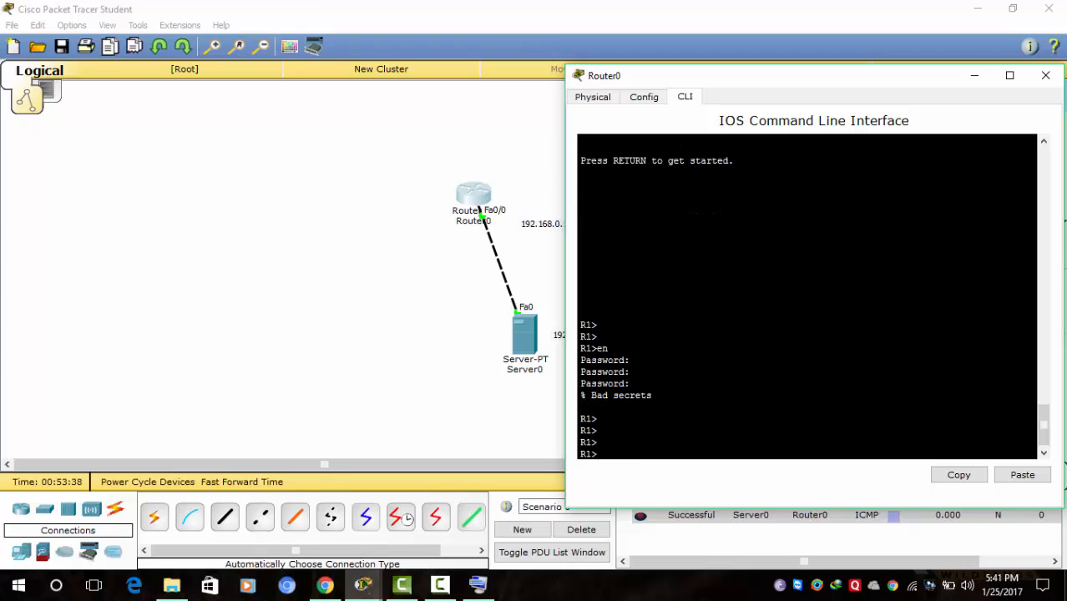
{"action": "type", "text": "en"}
{"action": "key", "text": "Return"}
{"action": "key", "text": "Return"}
{"action": "key", "text": "Return"}
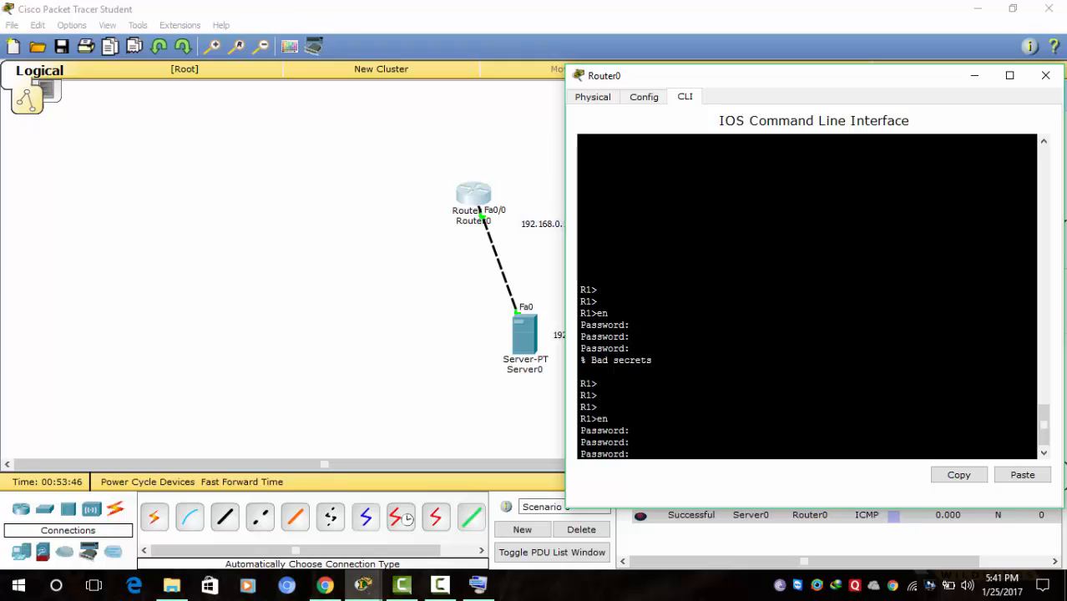
- Switch Router0's power off and back on in the Physical view, then watch it boot in the CLI
{"action": "left_click", "coordinate": [593, 98]}
{"action": "left_click", "coordinate": [661, 234]}
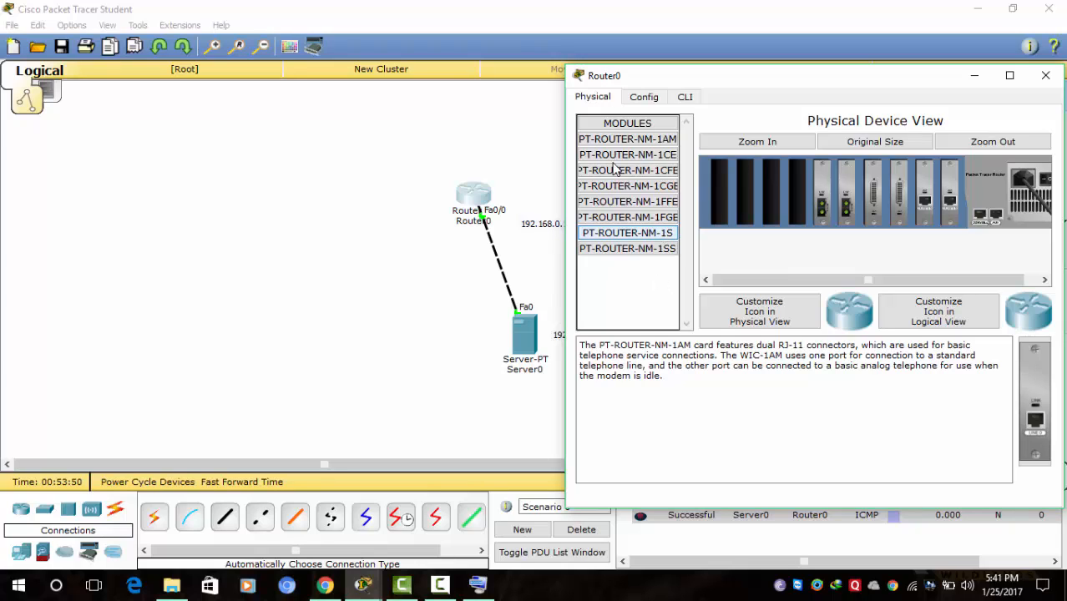
{"action": "left_click", "coordinate": [681, 100]}
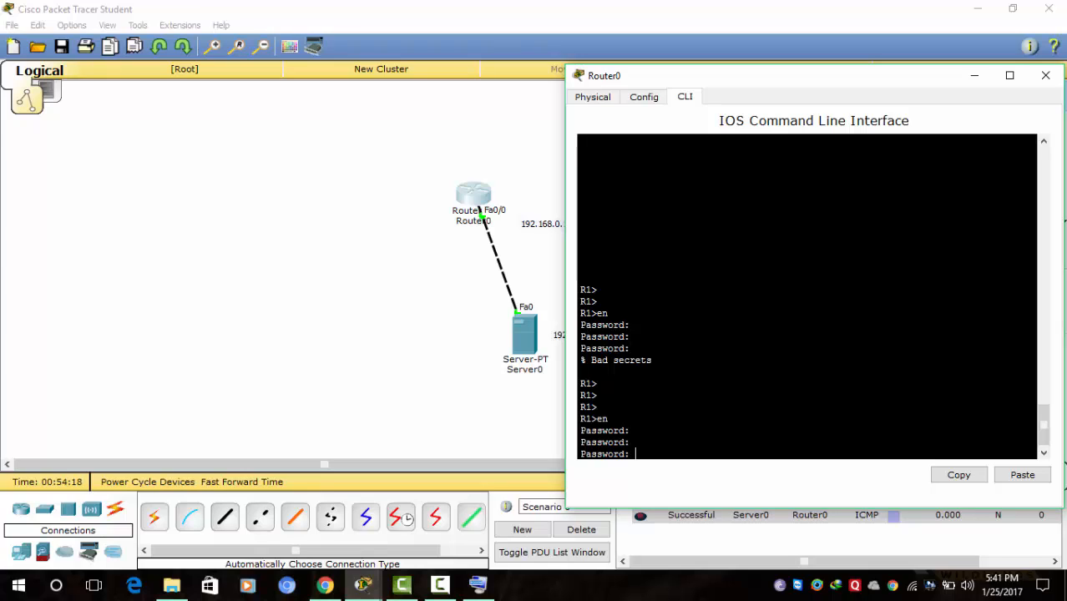
{"action": "left_click", "coordinate": [592, 99]}
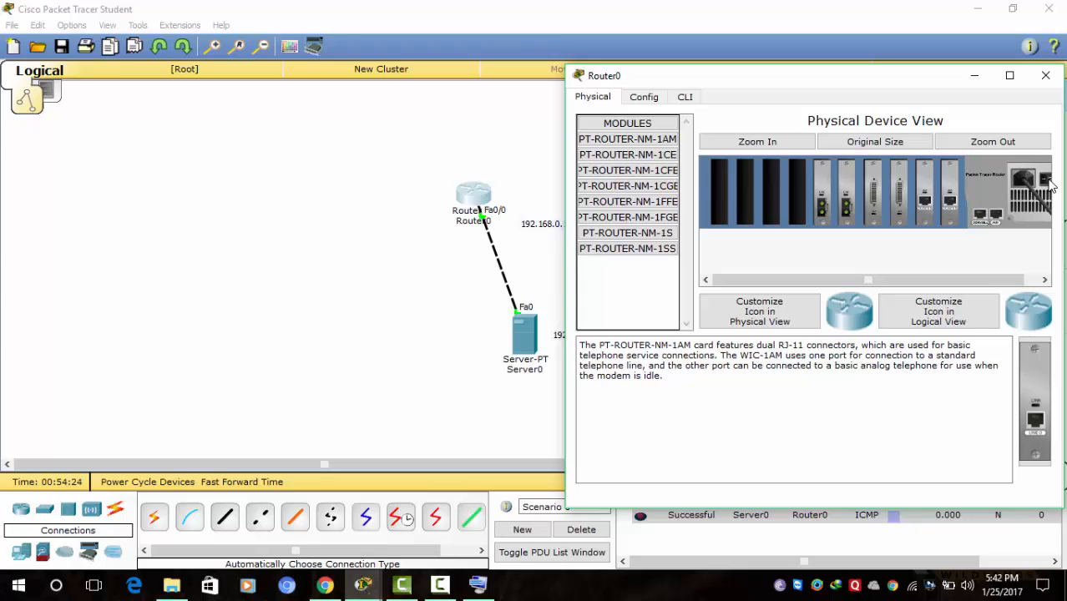
{"action": "left_click", "coordinate": [1049, 181]}
{"action": "left_click", "coordinate": [686, 98]}
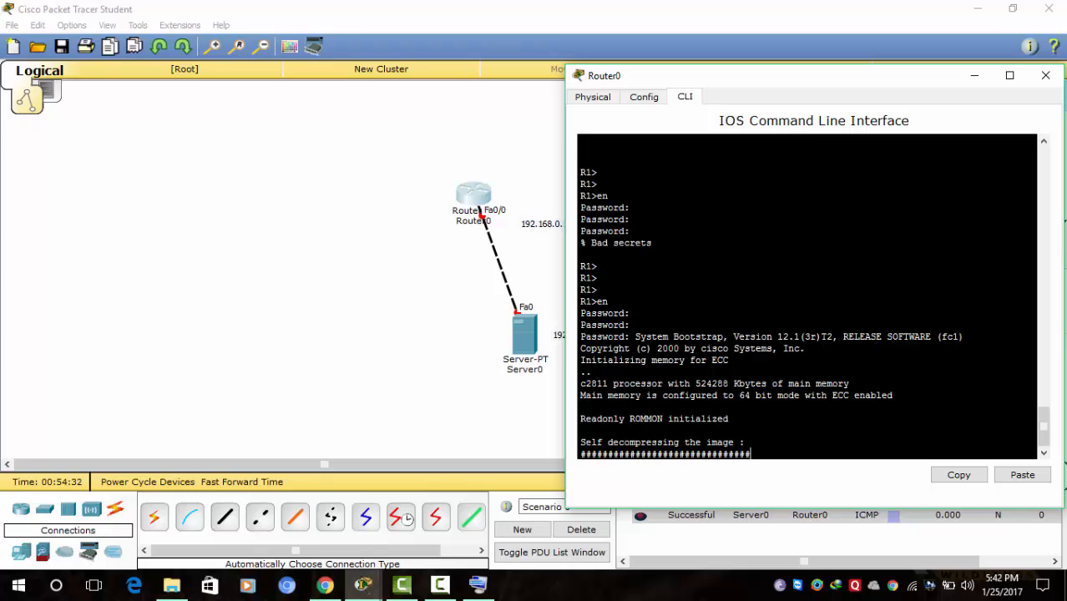
- Break into ROMMON during Router0's boot and list the available ROMMON commands with ?
{"action": "key", "text": "ctrl+Break"}
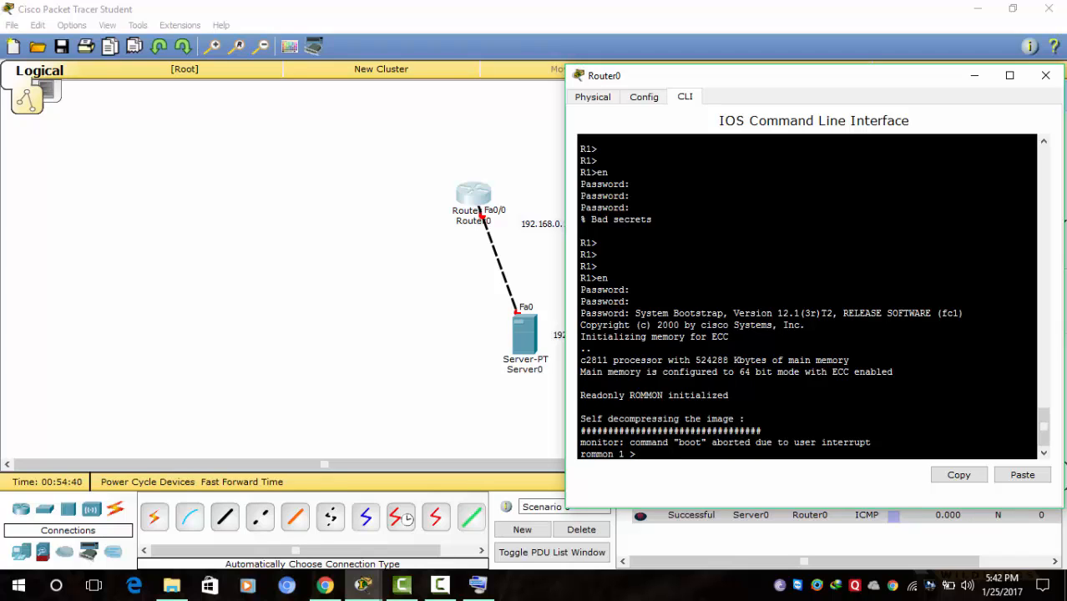
{"action": "type", "text": "?"}
{"action": "key", "text": "Return"}
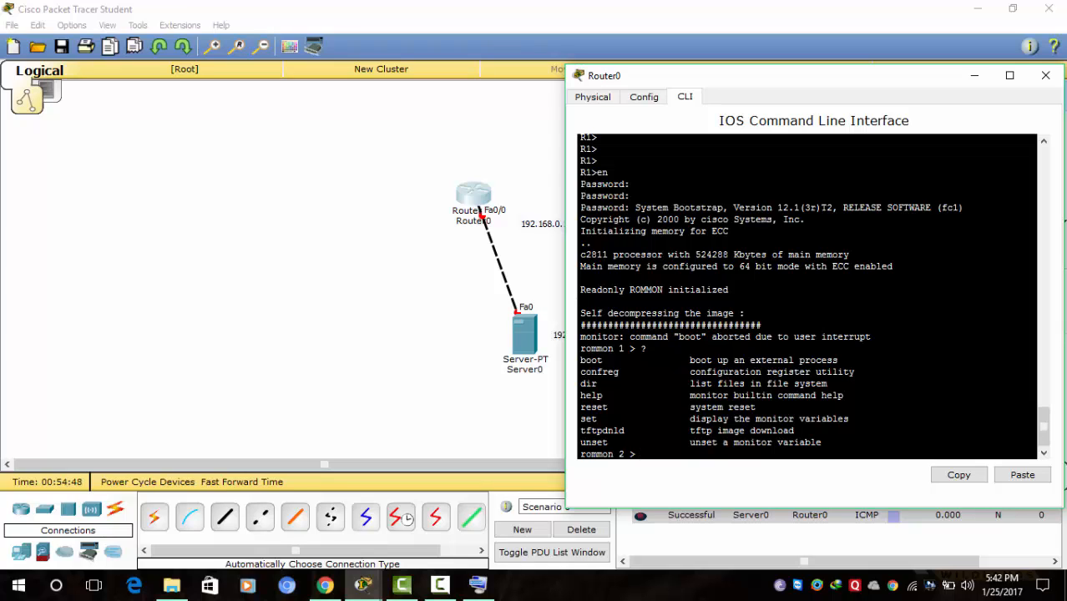
- Set the configuration register to 2142 with confreg 2142, then reopen Router0's command line
{"action": "type", "text": "confreg 2142"}
{"action": "key", "text": "Return"}
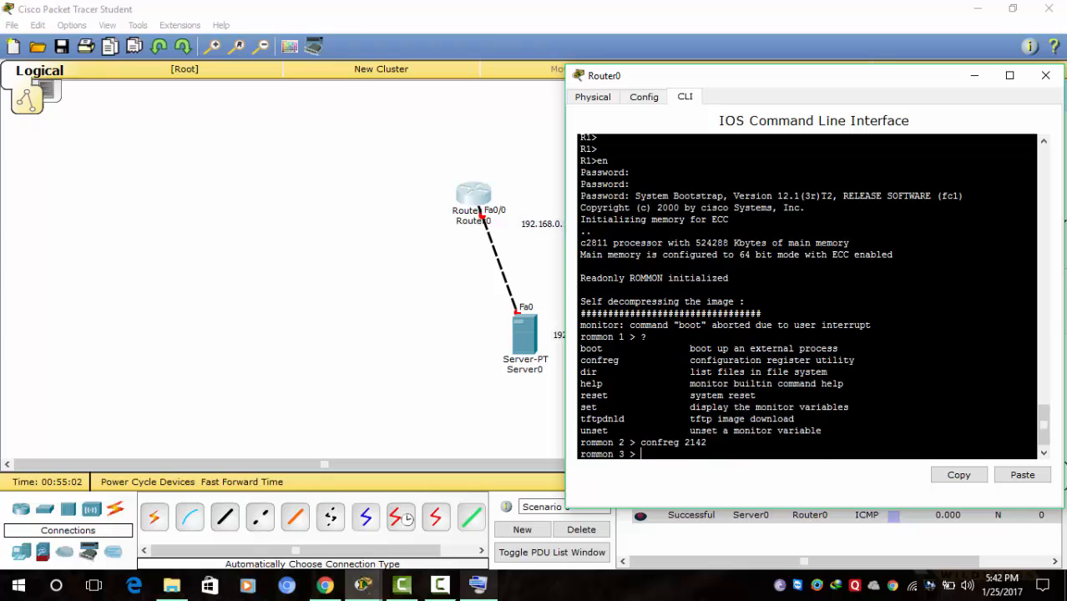
{"action": "left_click", "coordinate": [440, 585]}
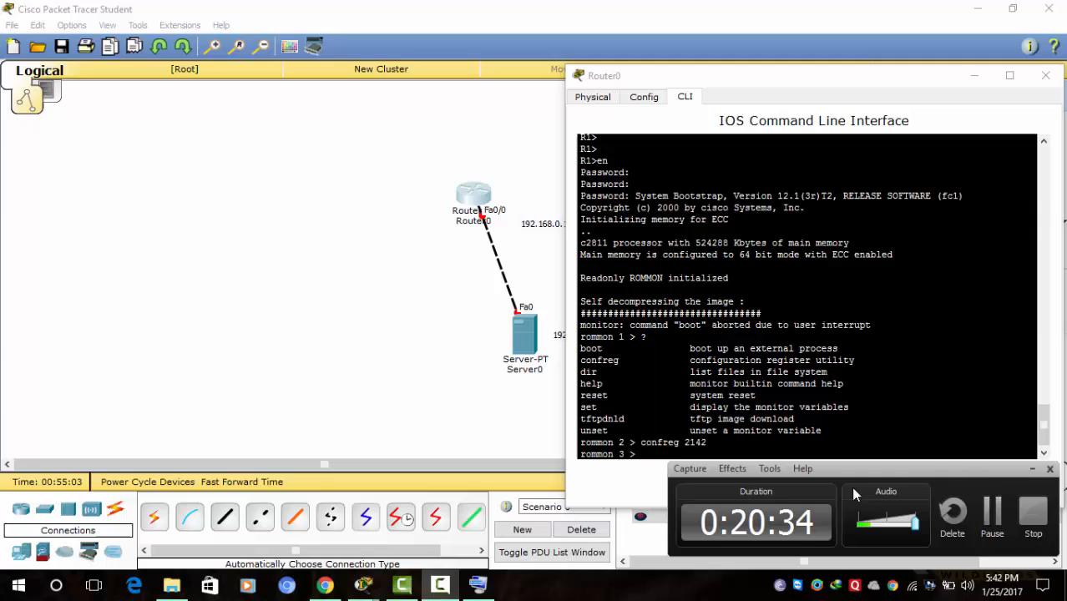
{"action": "left_click", "coordinate": [990, 511]}
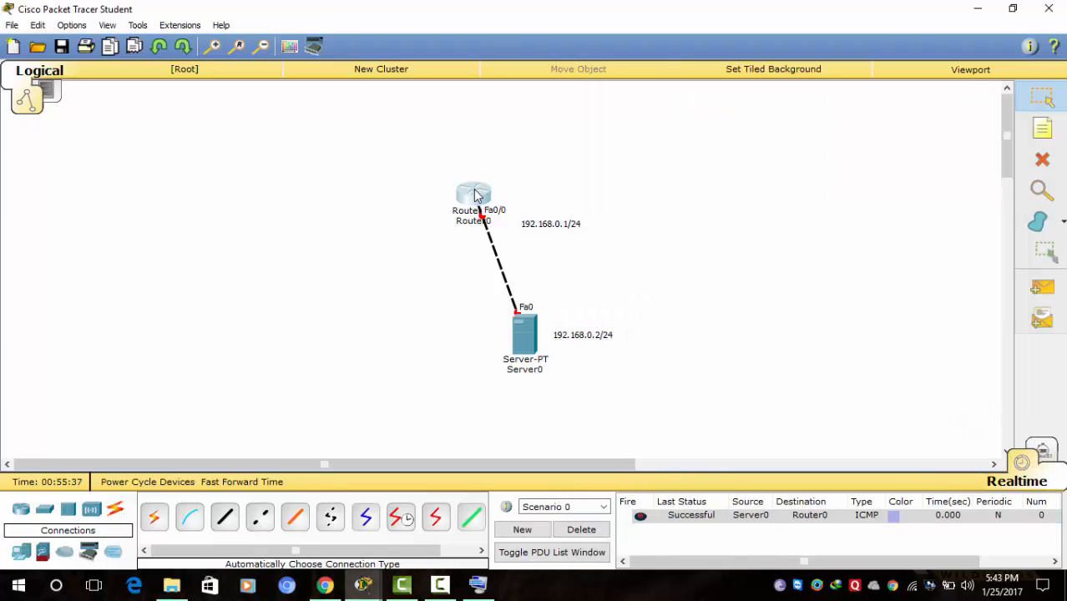
{"action": "left_click", "coordinate": [473, 194]}
- Boot Router0 with register 2142 and answer no to the initial configuration dialog
{"action": "type", "text": "boot"}
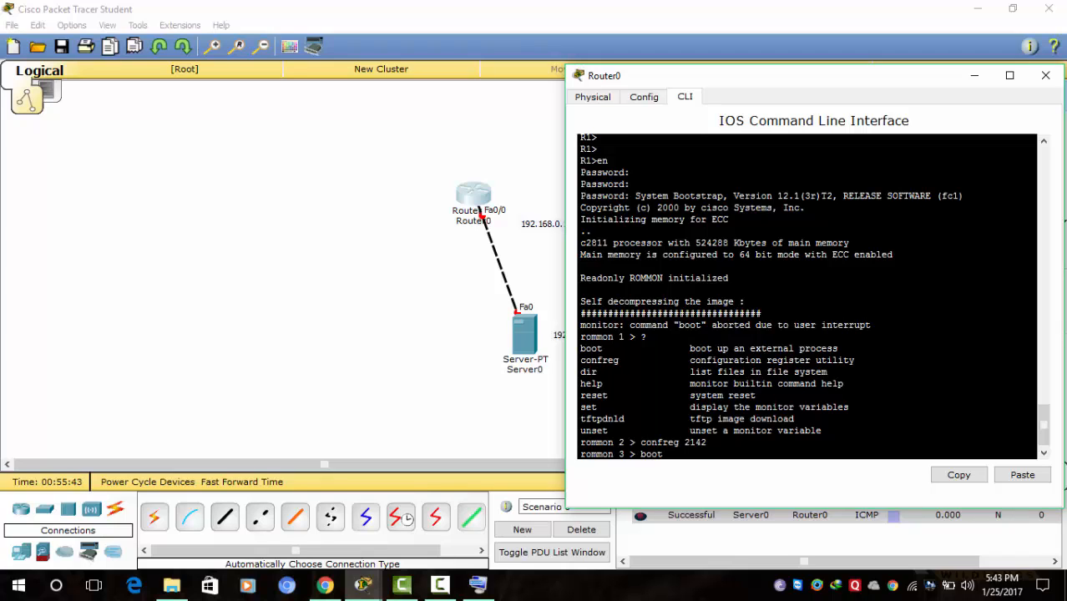
{"action": "key", "text": "Return"}
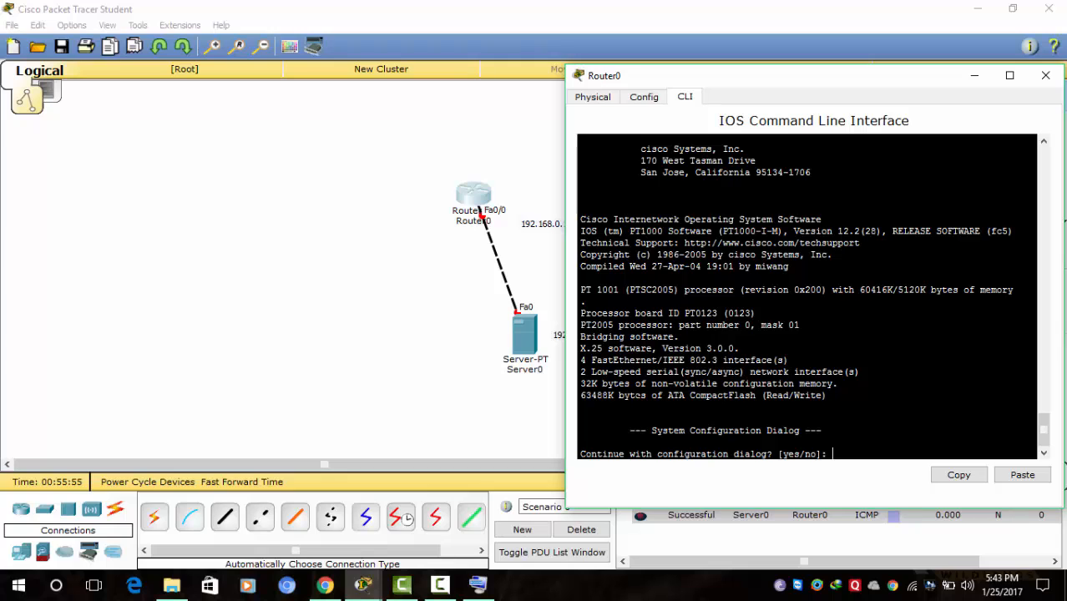
{"action": "type", "text": "o"}
{"action": "key", "text": "Return"}
{"action": "key", "text": "Return"}
{"action": "key", "text": "Return"}
{"action": "key", "text": "Return"}
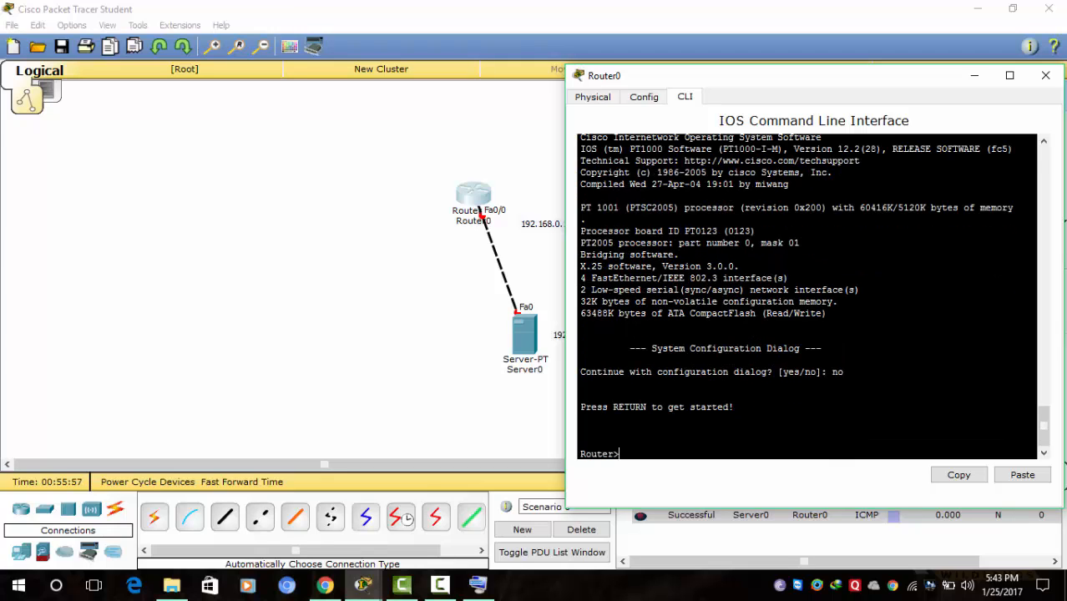
- Enter privileged mode with en, then global configuration mode with conf t
{"action": "type", "text": "en"}
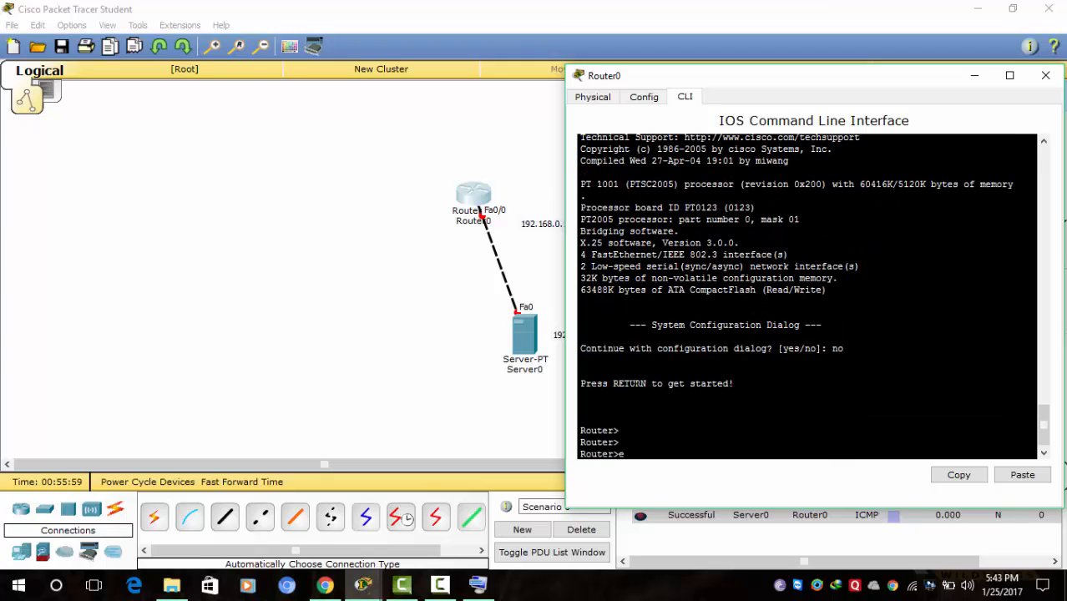
{"action": "key", "text": "Return"}
{"action": "key", "text": "Return"}
{"action": "key", "text": "Return"}
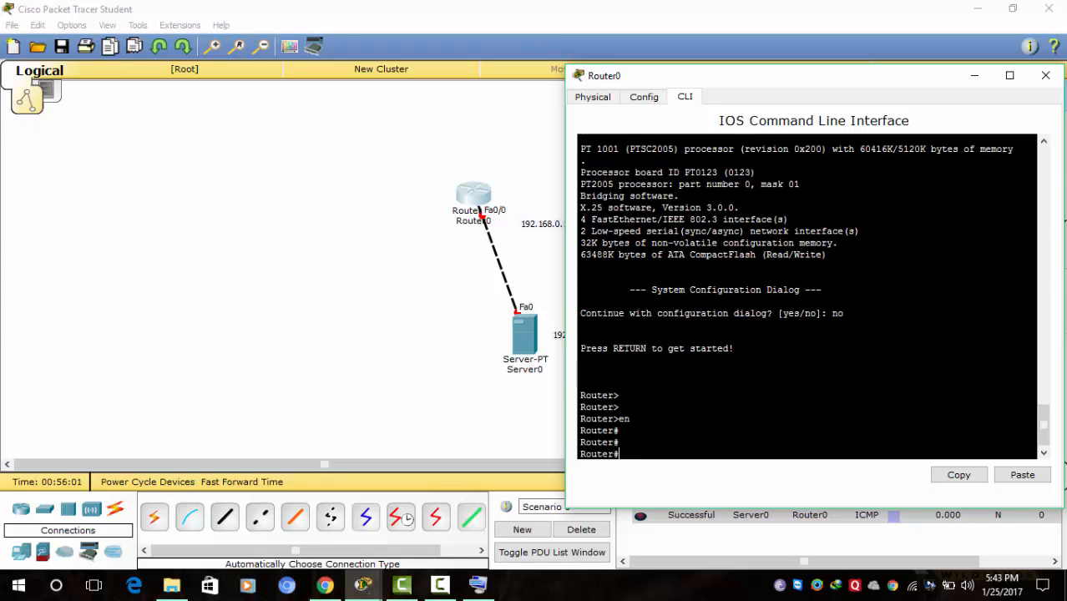
{"action": "type", "text": "conf t"}
{"action": "key", "text": "Return"}
{"action": "key", "text": "Return"}
{"action": "key", "text": "Return"}
{"action": "key", "text": "Return"}
{"action": "type", "text": "ajshha"}
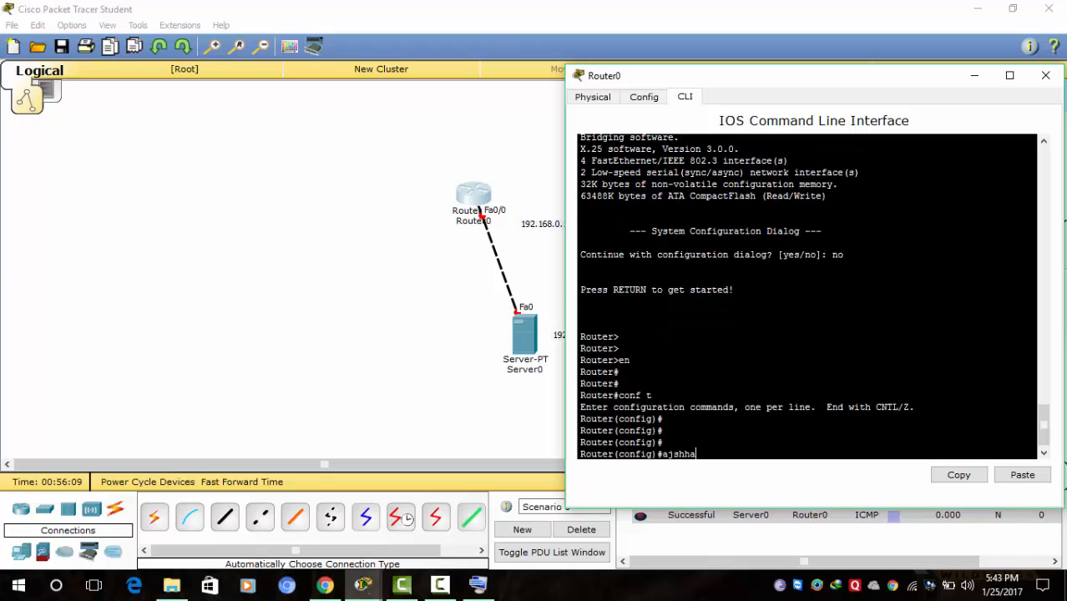
{"action": "key", "text": "BackSpace"}
{"action": "key", "text": "BackSpace"}
{"action": "key", "text": "BackSpace"}
{"action": "key", "text": "BackSpace"}
{"action": "key", "text": "BackSpace"}
{"action": "key", "text": "BackSpace"}
- Exit configuration mode and run copy startup-config running-config, which reports NVRAM invalid
{"action": "type", "text": "exi"}
{"action": "key", "text": "Return"}
{"action": "key", "text": "Return"}
{"action": "key", "text": "Return"}
{"action": "key", "text": "Return"}
{"action": "key", "text": "Return"}
{"action": "key", "text": "Return"}
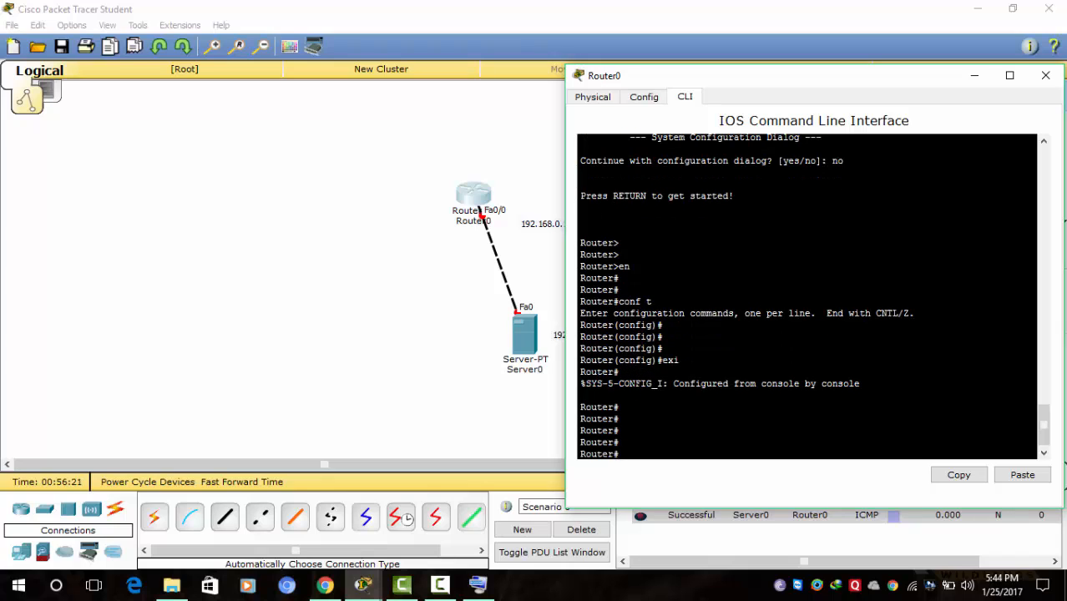
{"action": "type", "text": "co"}
{"action": "key", "text": "Tab"}
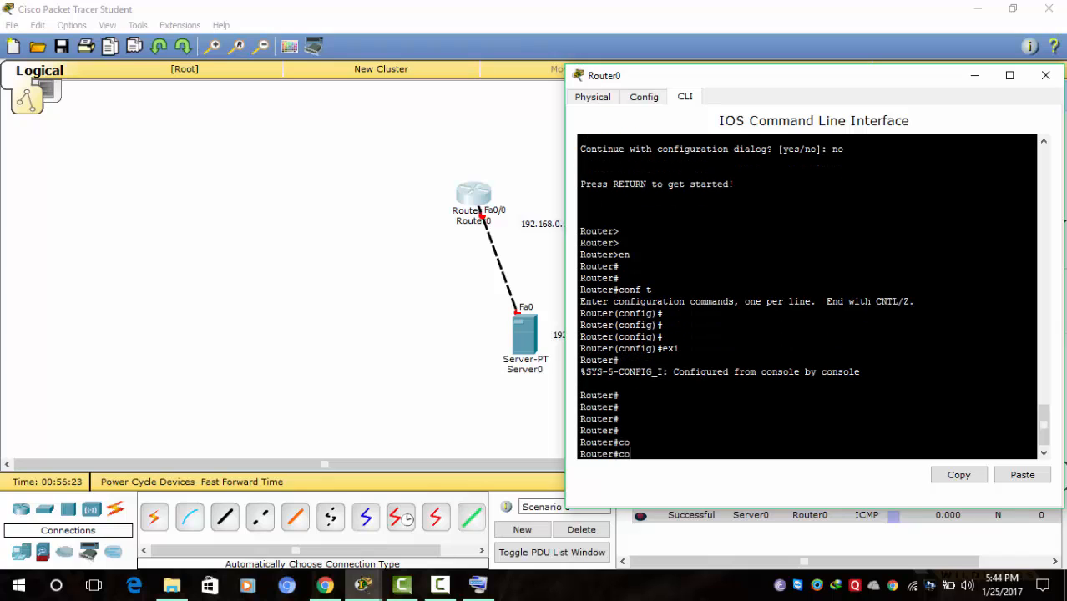
{"action": "type", "text": "p"}
{"action": "key", "text": "Tab"}
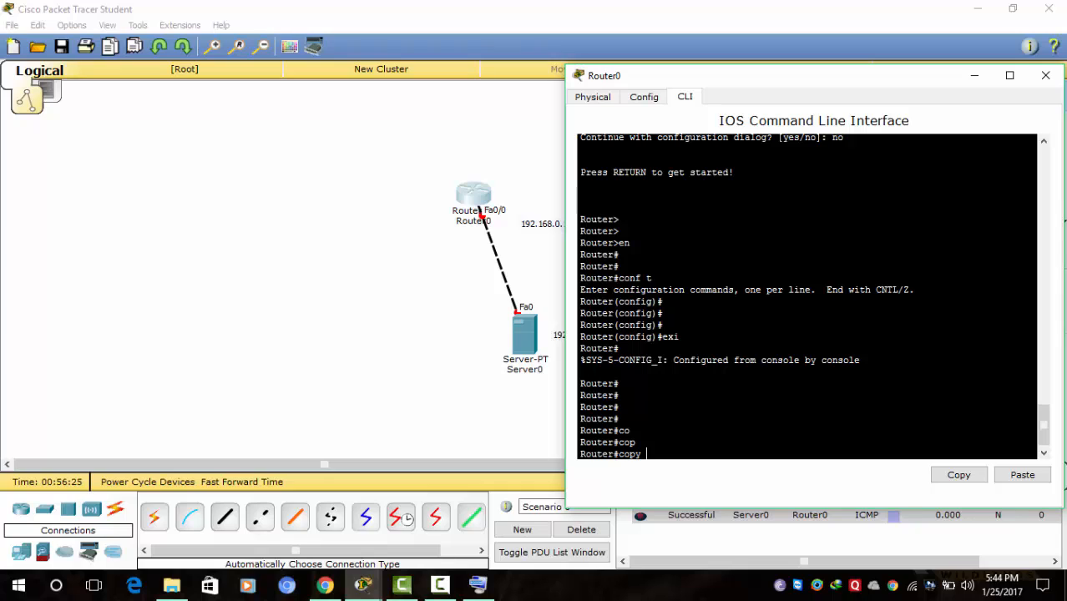
{"action": "type", "text": "sta"}
{"action": "key", "text": "Tab"}
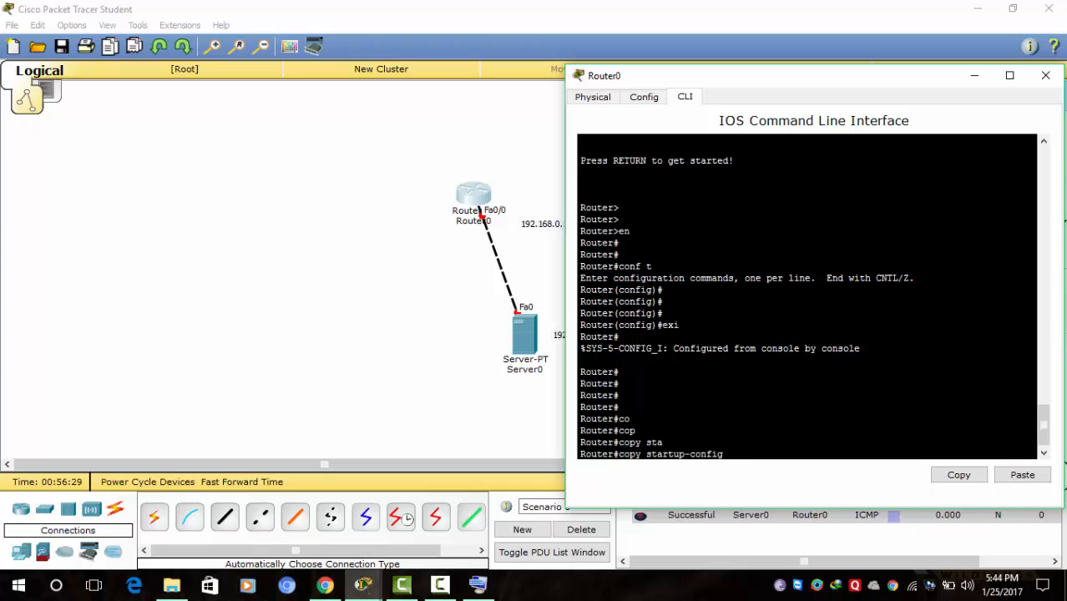
{"action": "type", "text": "runn"}
{"action": "key", "text": "Tab"}
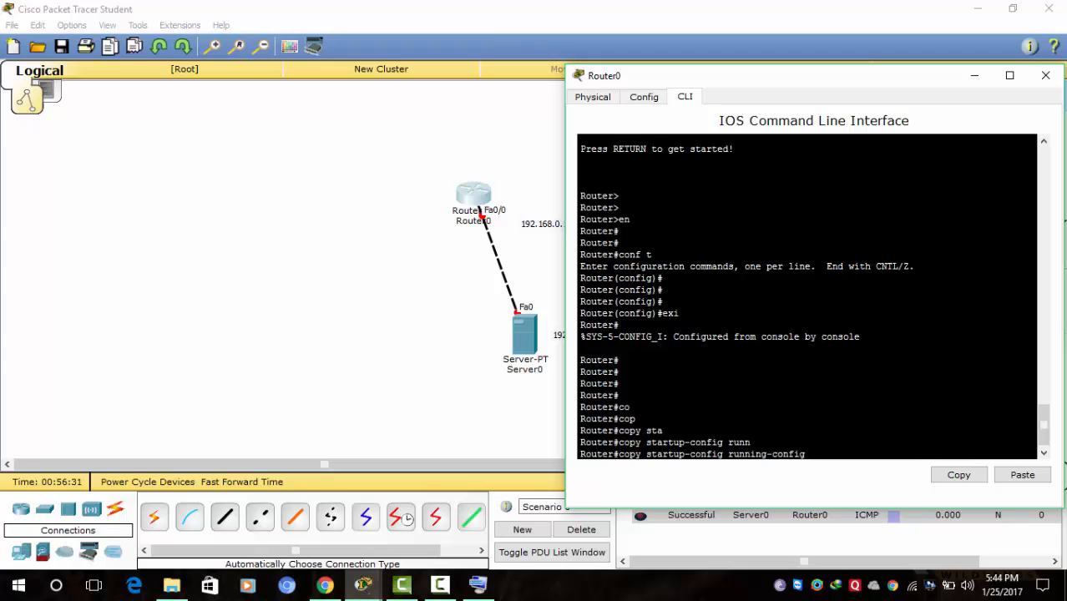
{"action": "key", "text": "Return"}
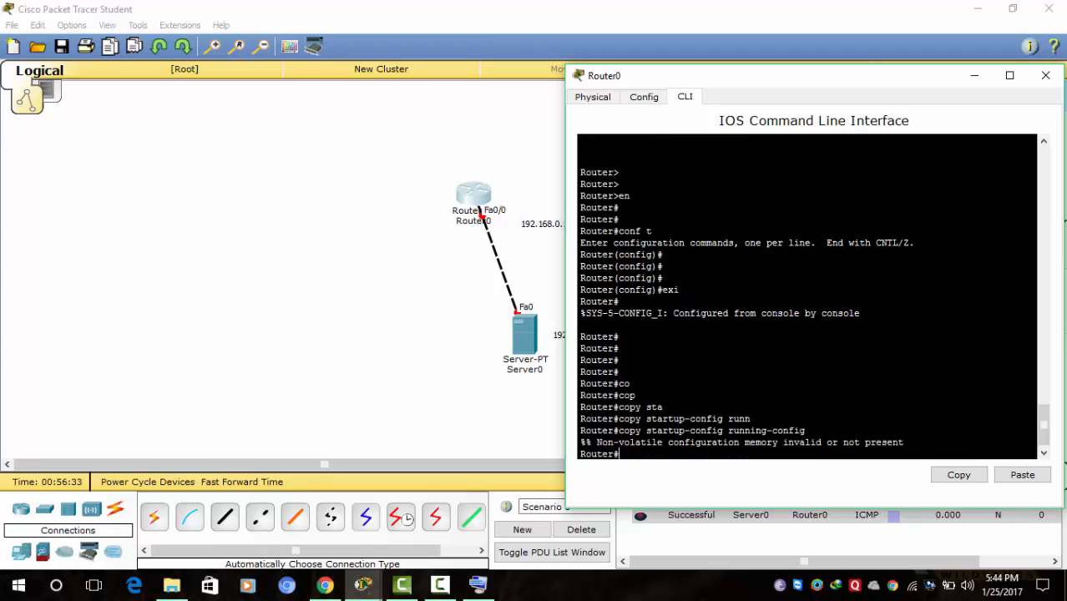
- Print a couple of fresh empty prompts, then click in the lower part of the Packet Tracer window
{"action": "key", "text": "Return"}
{"action": "key", "text": "Return"}
{"action": "key", "text": "Return"}
{"action": "key", "text": "Return"}
{"action": "key", "text": "Return"}
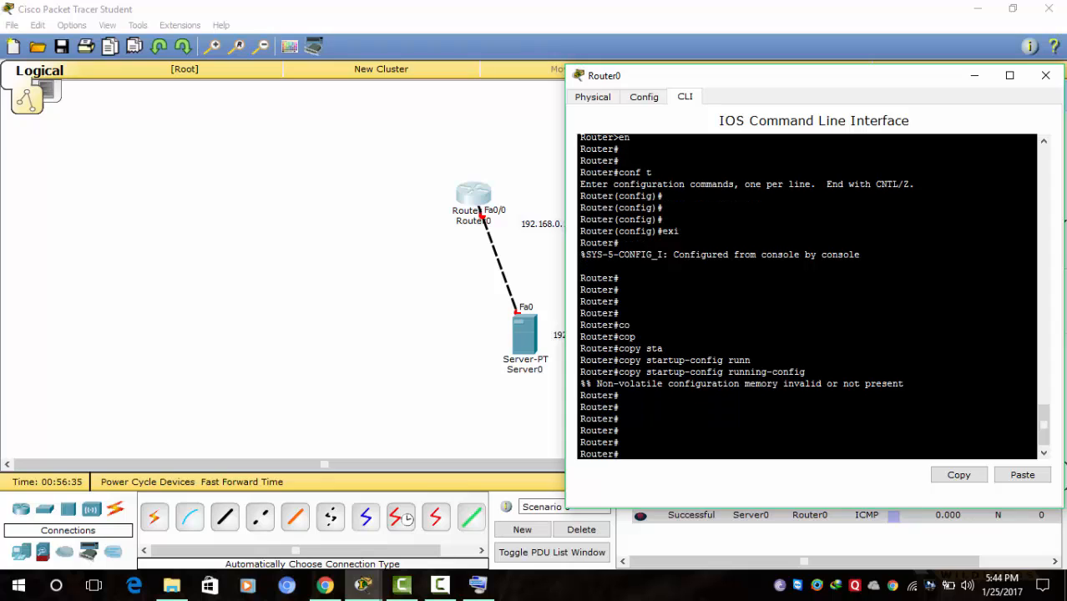
{"action": "key", "text": "Return"}
{"action": "key", "text": "Return"}
{"action": "key", "text": "Return"}
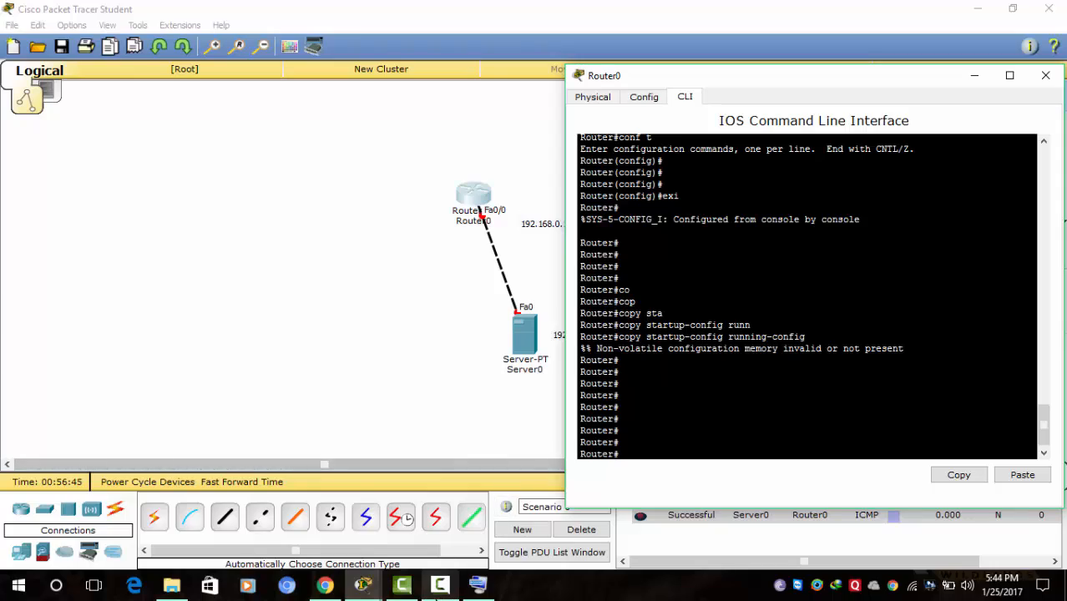
{"action": "mouse_move", "coordinate": [440, 584]}
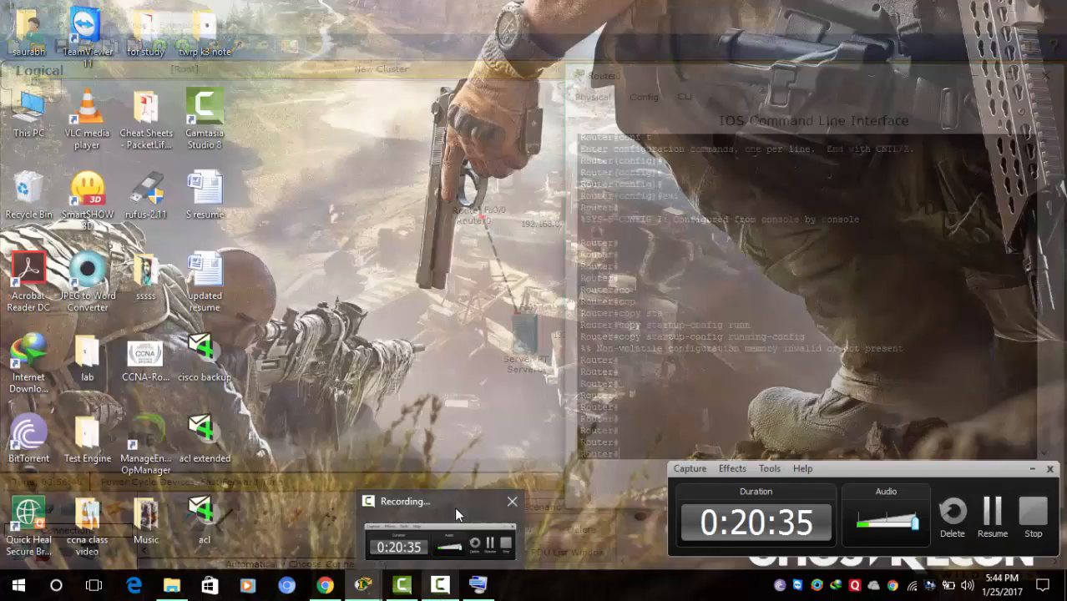
{"action": "left_click", "coordinate": [455, 507]}
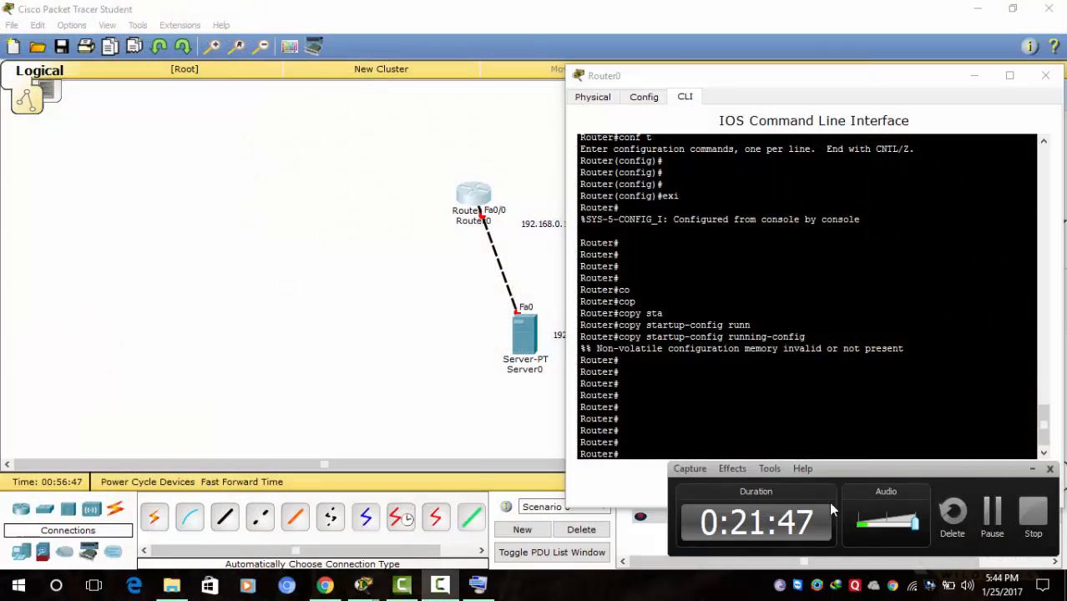